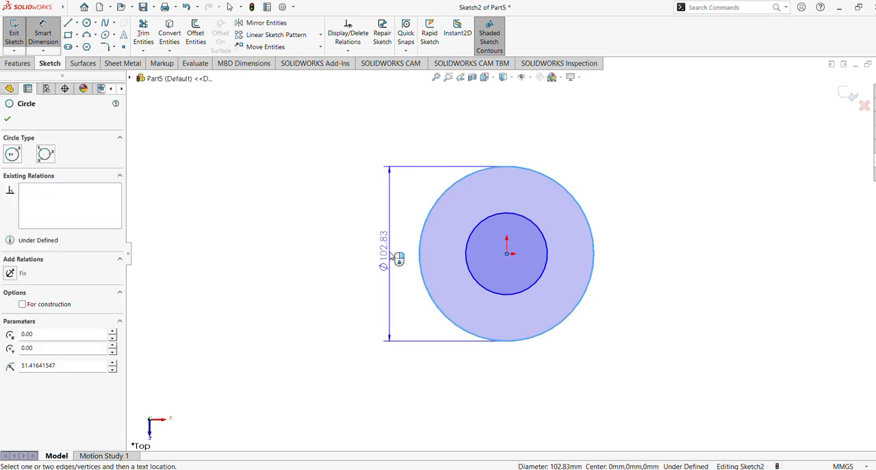
Step: Dimension the two concentric circles with diameters of 60 mm for the outer and 40 mm for the inner
click(399, 258)
text(60)
key(Return)
click(468, 259)
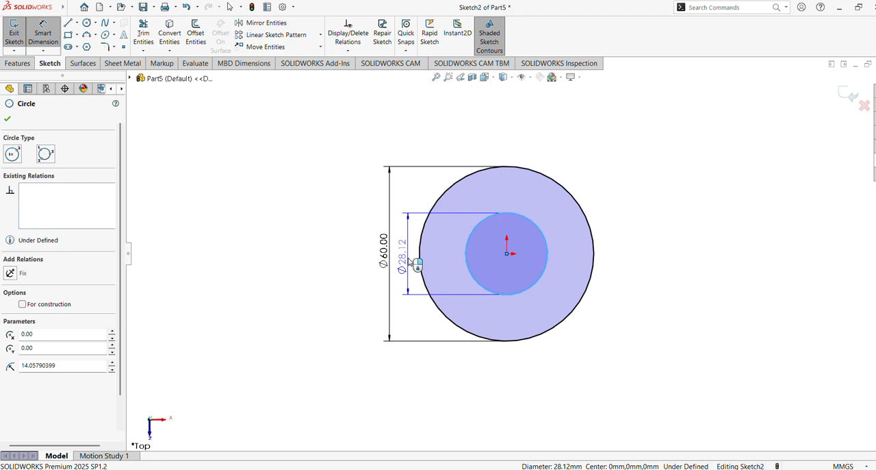
click(408, 263)
text(40)
key(Return)
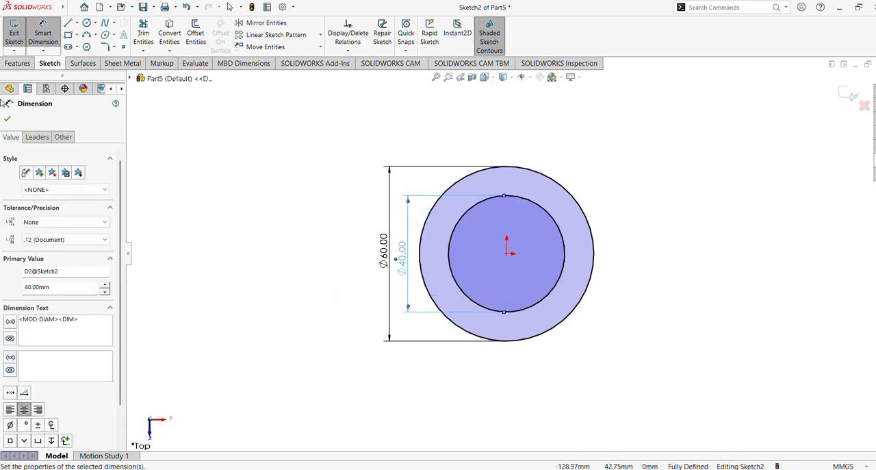
Step: Extrude the ring profile as a blind boss 60 mm deep
click(17, 63)
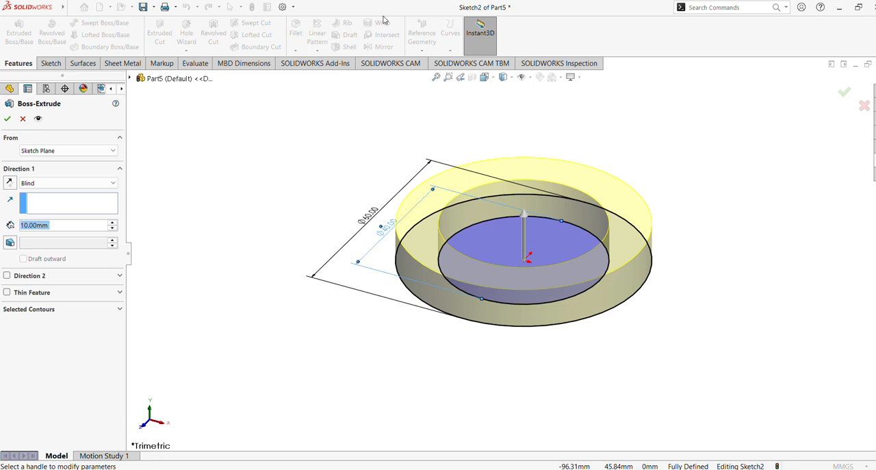
click(51, 230)
text(60)
key(Return)
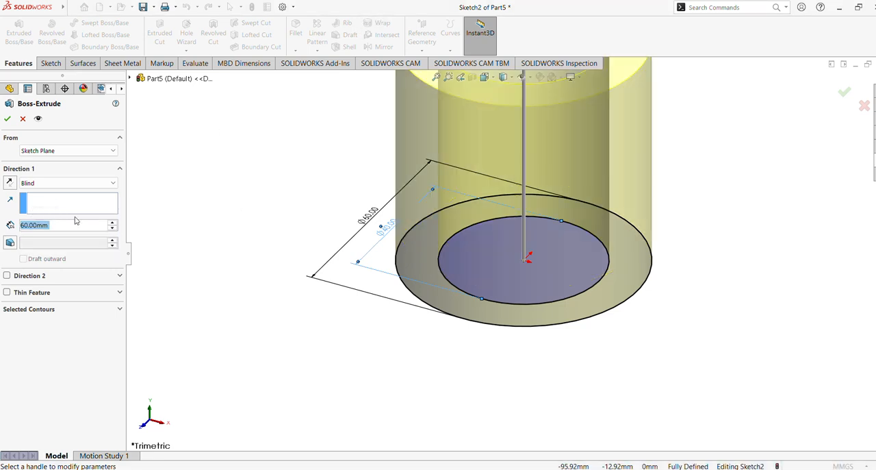
click(434, 80)
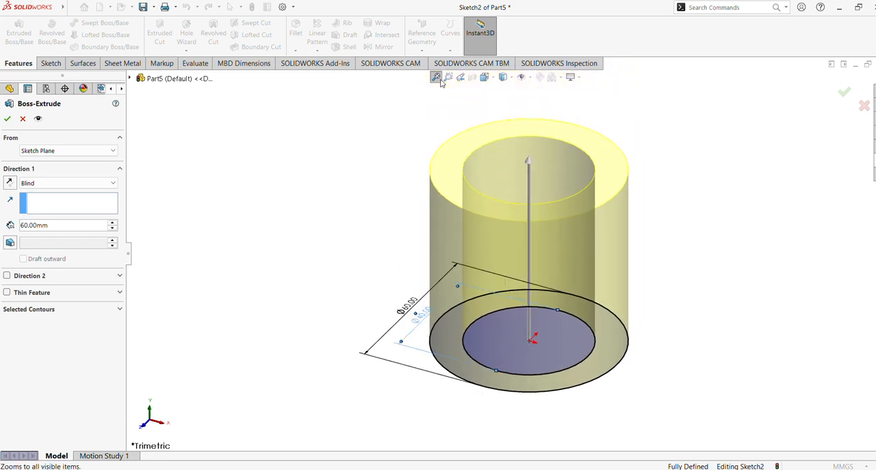
click(7, 119)
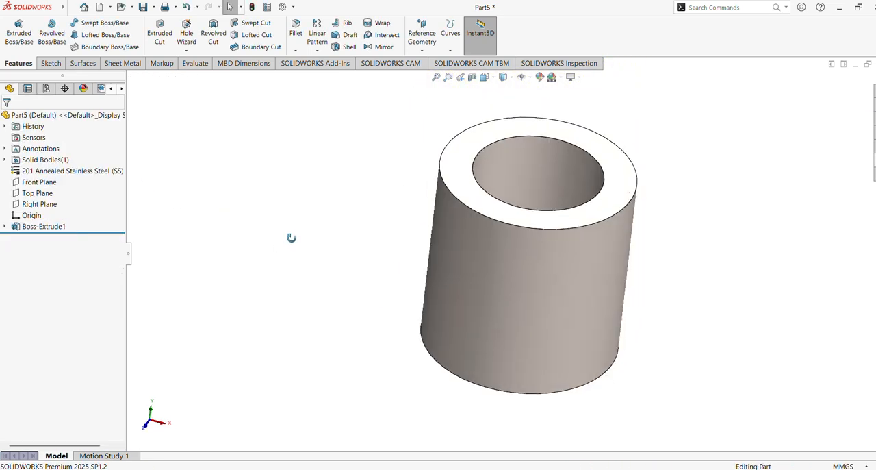
Step: Change the part's material to AISI Type 316L stainless steel
middle_drag(282, 250, 287, 254)
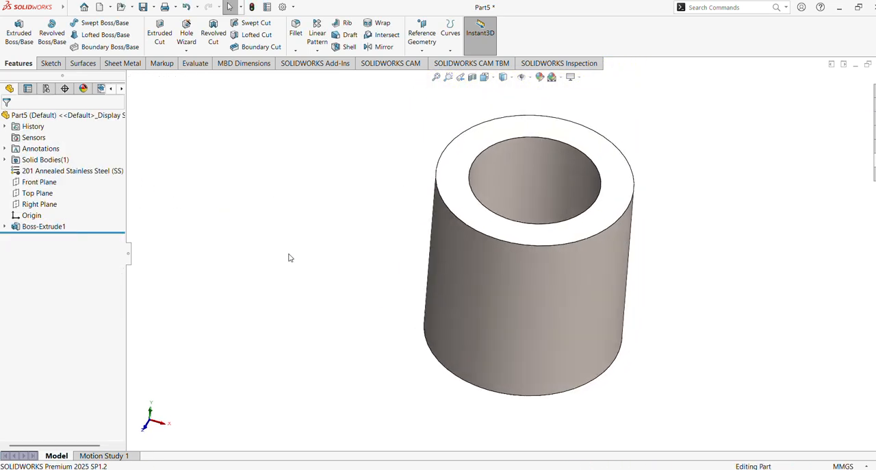
right_click(80, 171)
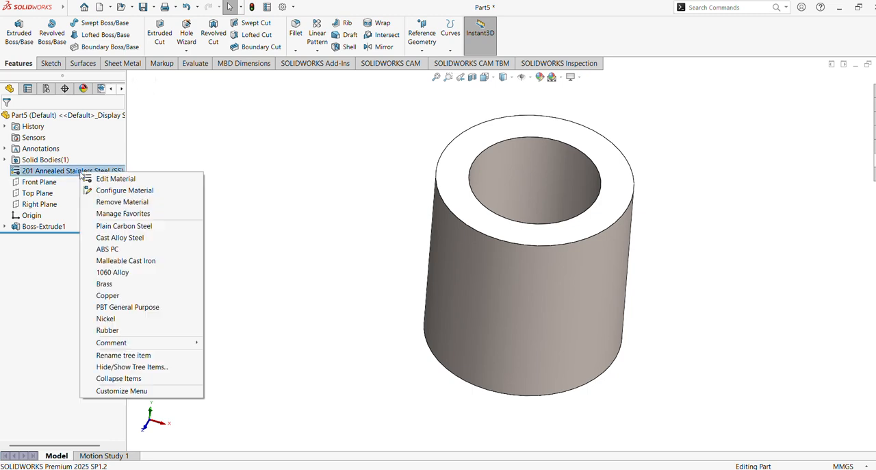
click(96, 179)
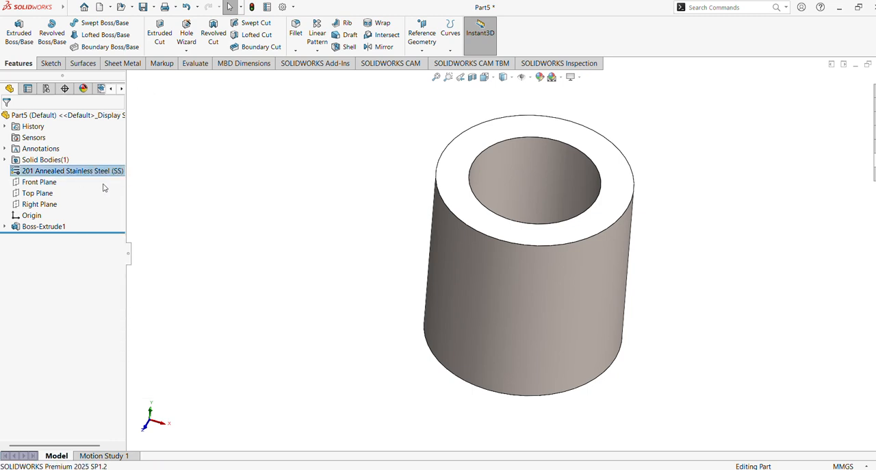
scroll(338, 204, down, 2)
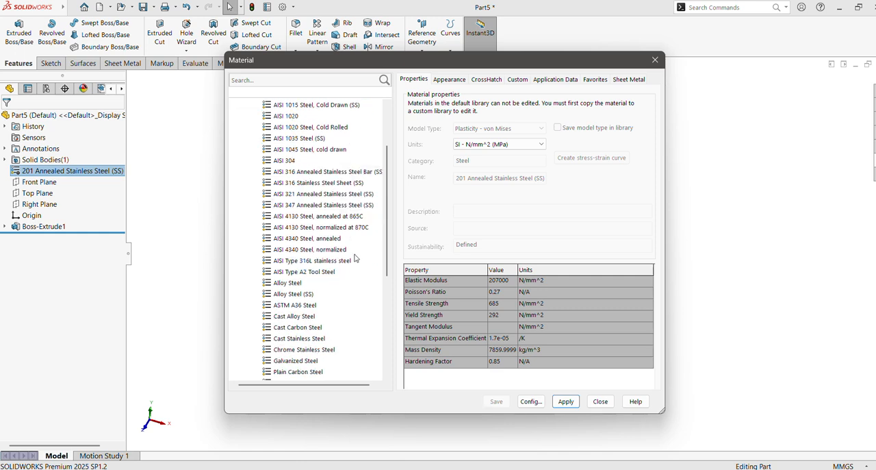
click(329, 261)
click(566, 401)
click(600, 401)
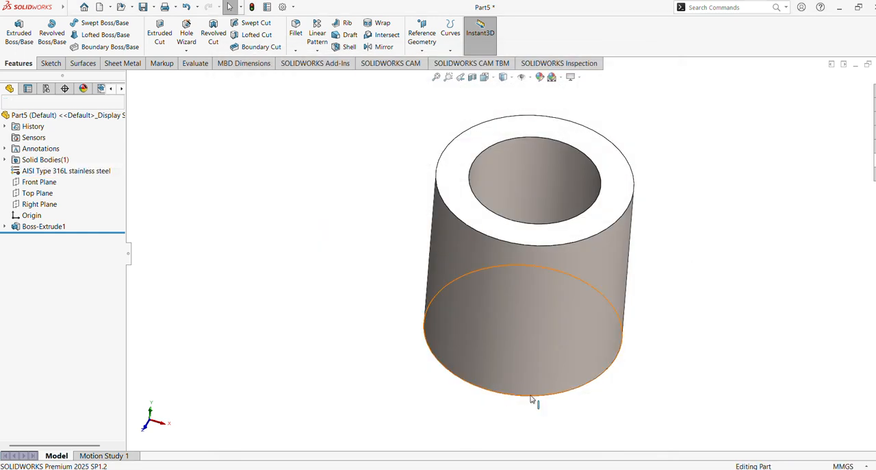
Step: Remove the assigned material from the part
right_click(62, 174)
click(68, 176)
click(104, 199)
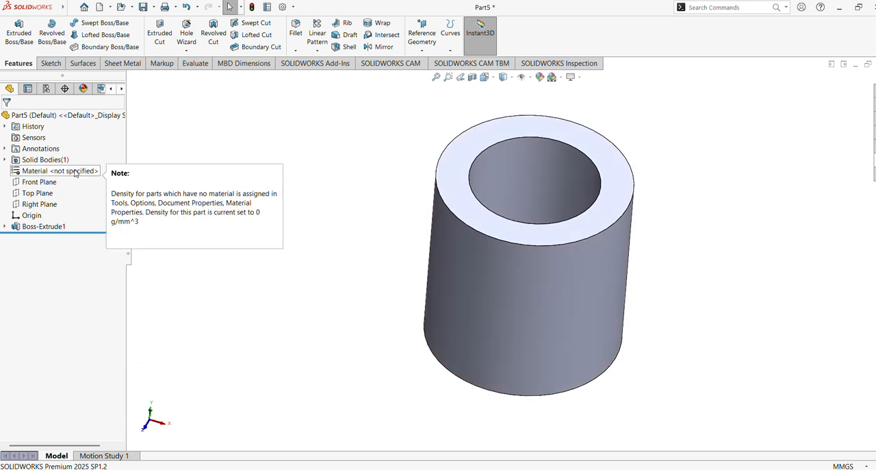
Step: Start a new sketch on the tube's bottom annular face
middle_drag(331, 252, 400, 252)
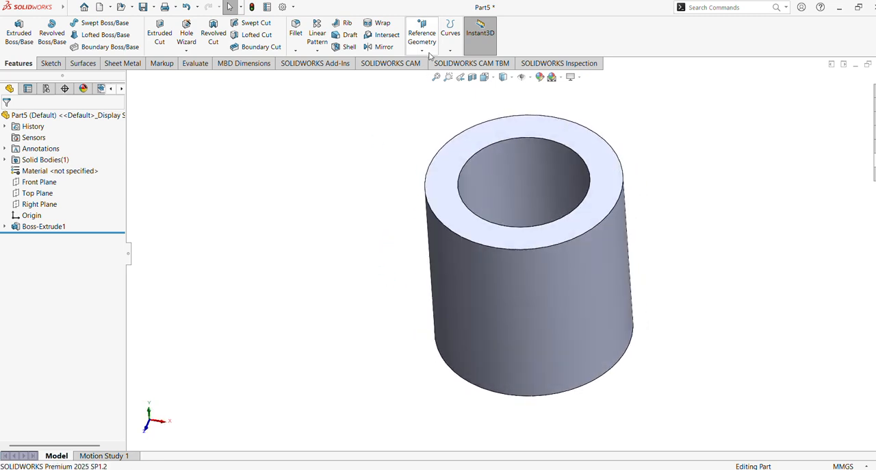
middle_drag(365, 313, 391, 170)
click(482, 245)
click(525, 217)
scroll(507, 243, up, 2)
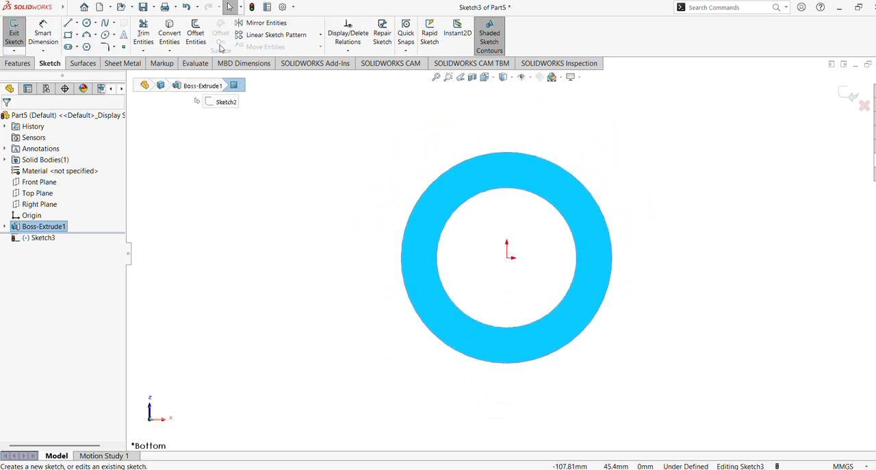
Step: Sketch an arm outline from the ring's outer edge: a horizontal line about 36 mm, a 180° arc of about 15 mm radius, and a tangent horizontal return line
click(69, 22)
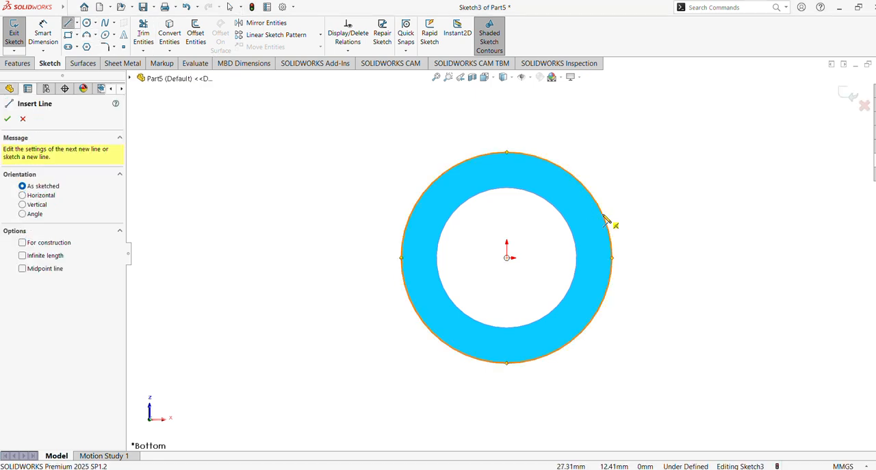
click(604, 216)
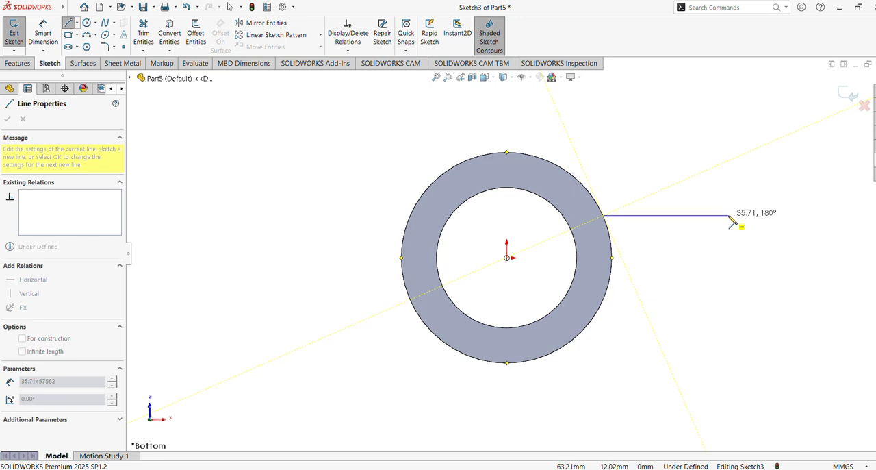
click(729, 216)
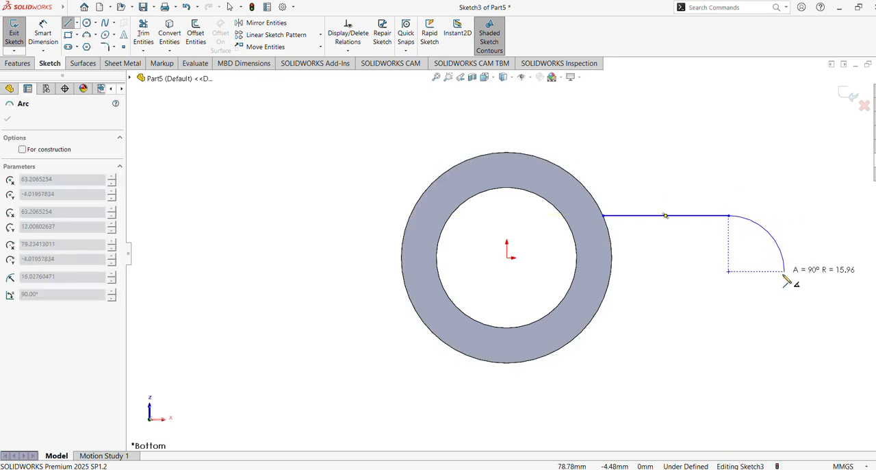
click(729, 322)
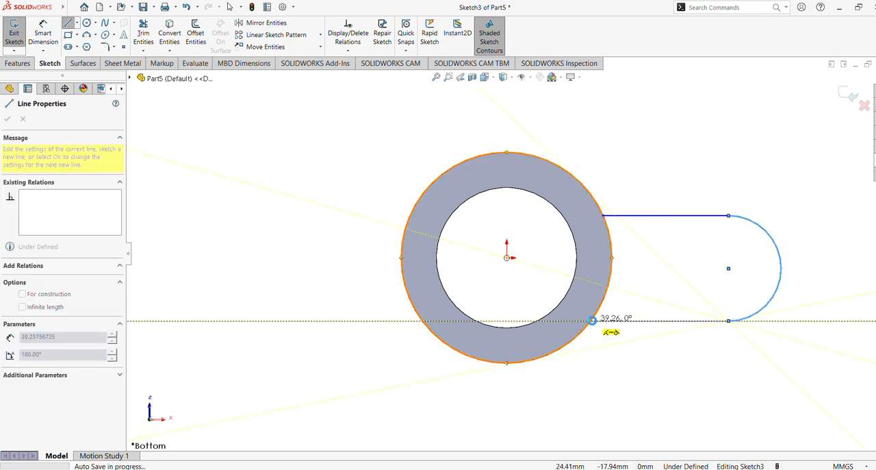
click(592, 320)
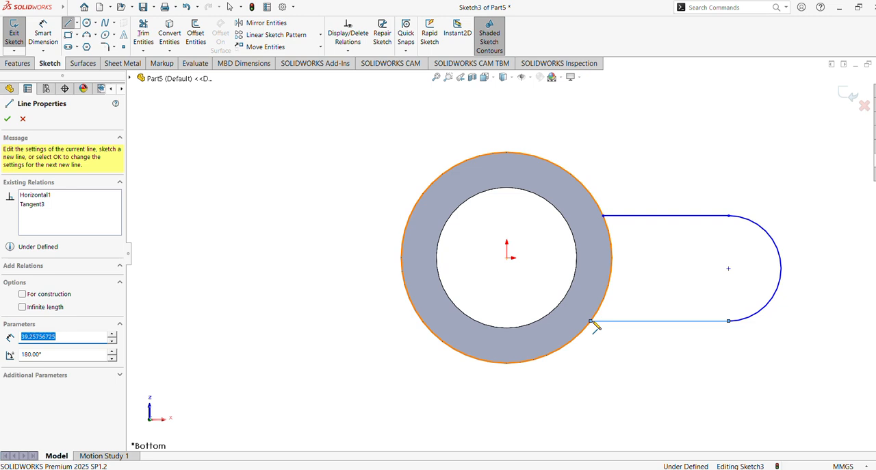
key(Escape)
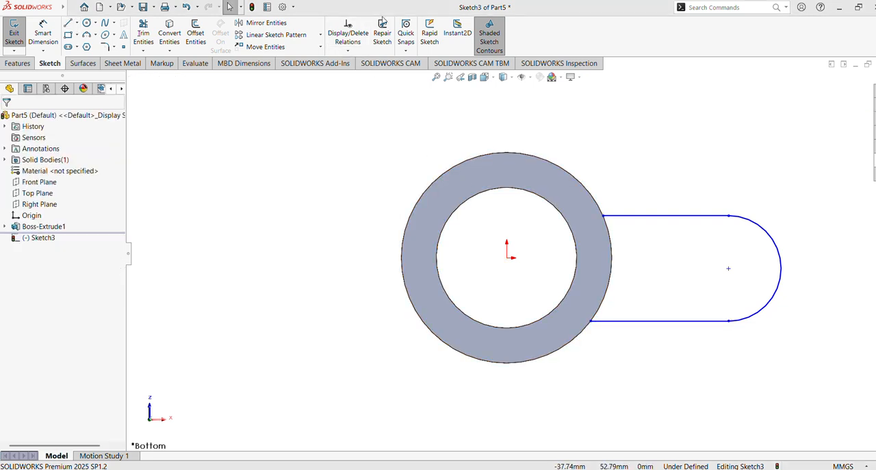
Step: Convert the ring's outer edge into the sketch and trim away the portion outside the arm profile
click(612, 260)
click(169, 33)
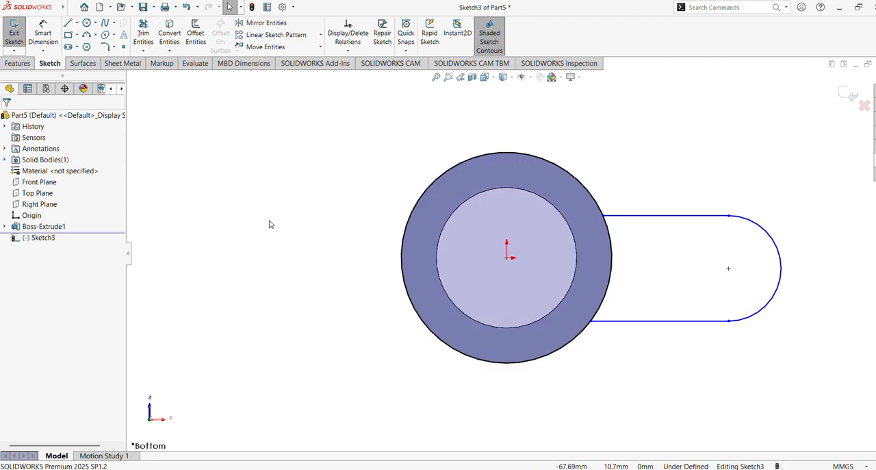
click(143, 36)
mouse_move(363, 190)
mouse_down()
mouse_move(401, 240)
mouse_move(395, 249)
mouse_up()
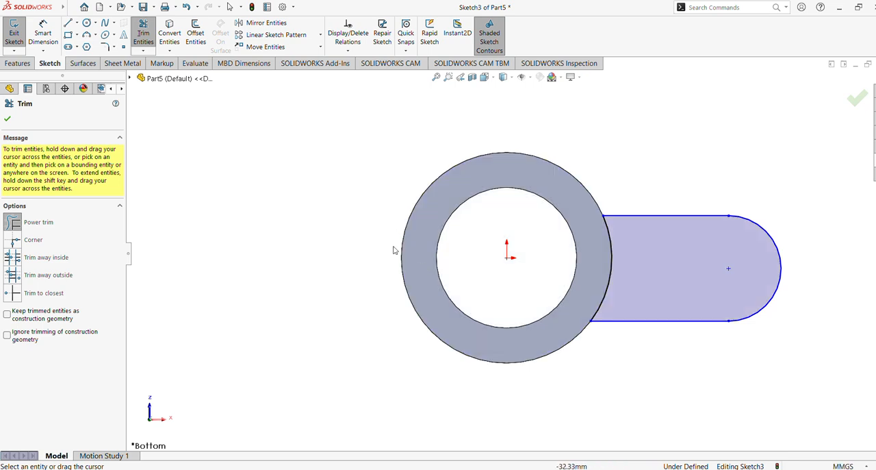
click(9, 119)
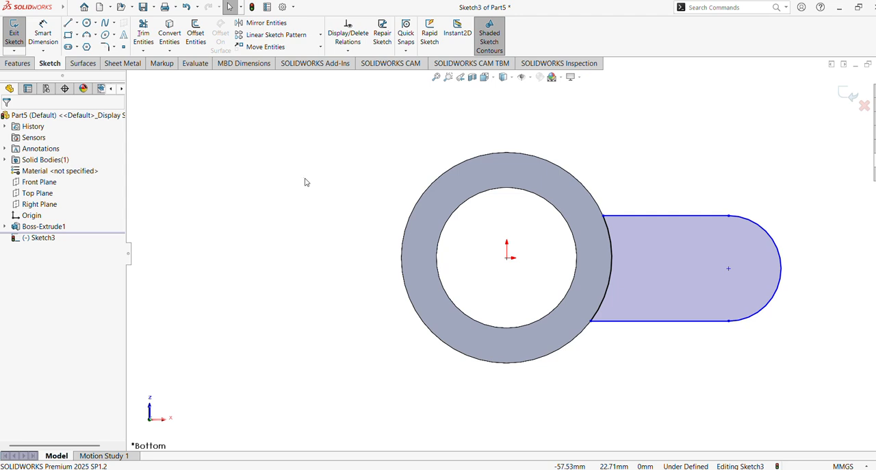
Step: Draw a centerline from the origin to the centre of the arm's end arc and make it horizontal
click(77, 24)
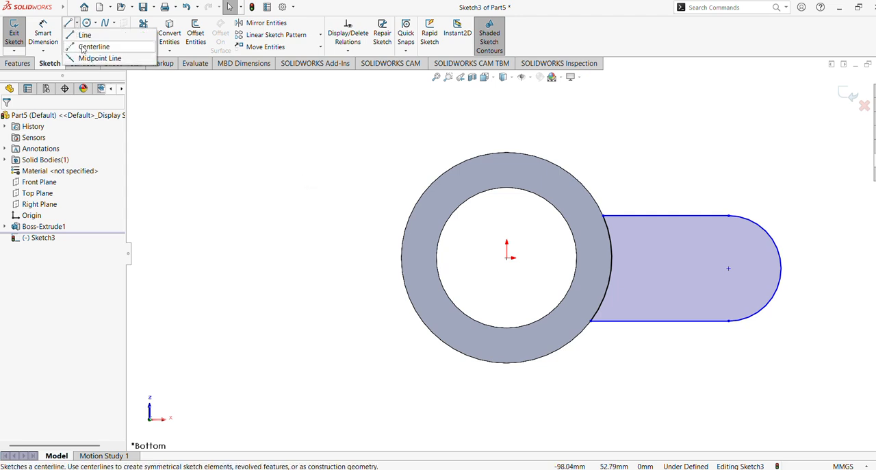
click(88, 44)
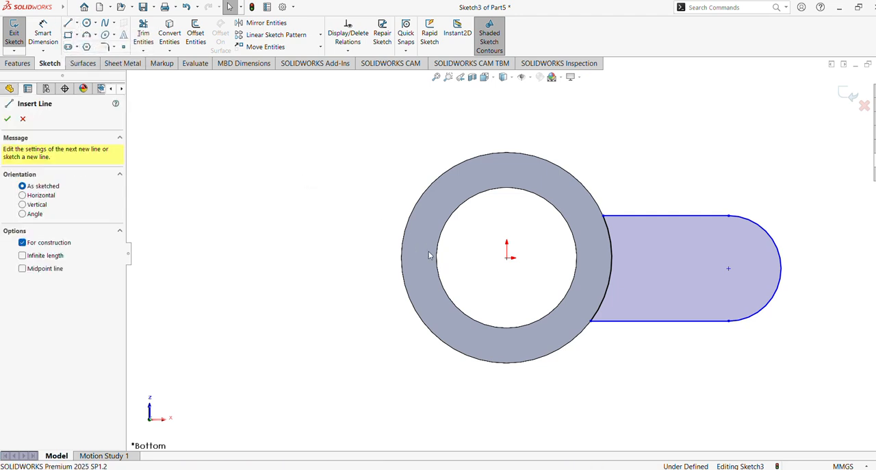
click(507, 258)
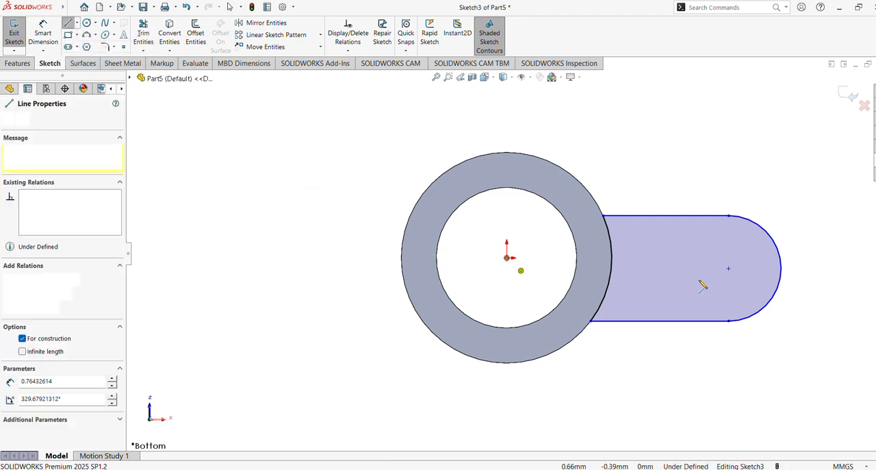
click(729, 269)
key(Escape)
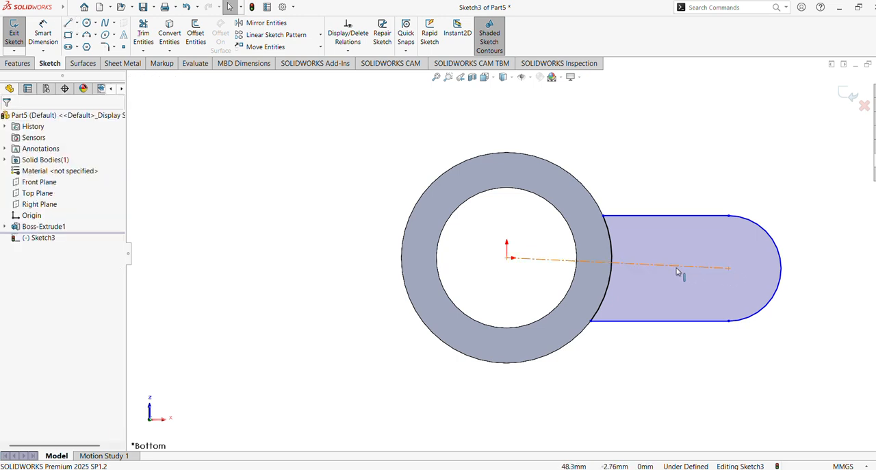
click(677, 266)
click(704, 225)
click(630, 150)
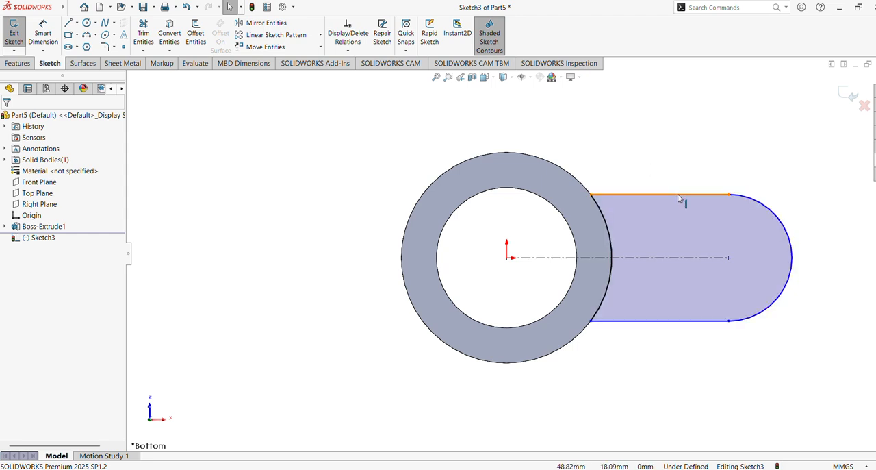
click(677, 194)
click(637, 134)
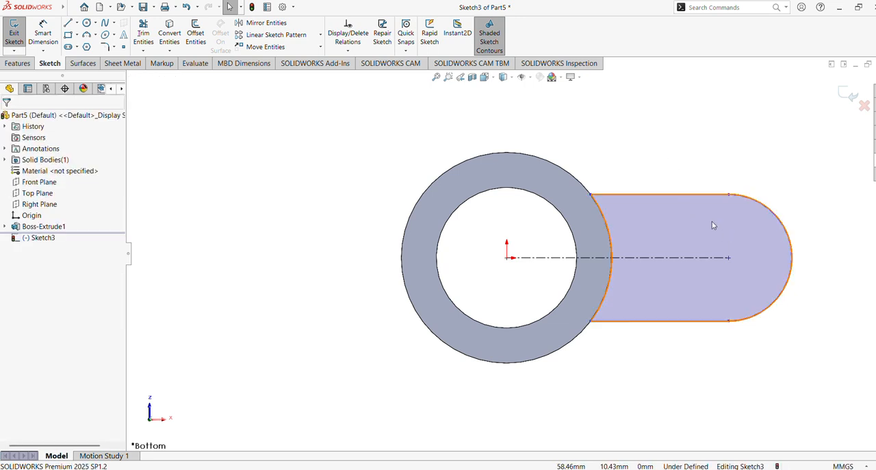
Step: Sketch a circle centred on the arm's end arc and dimension its diameter to 20 mm
click(87, 24)
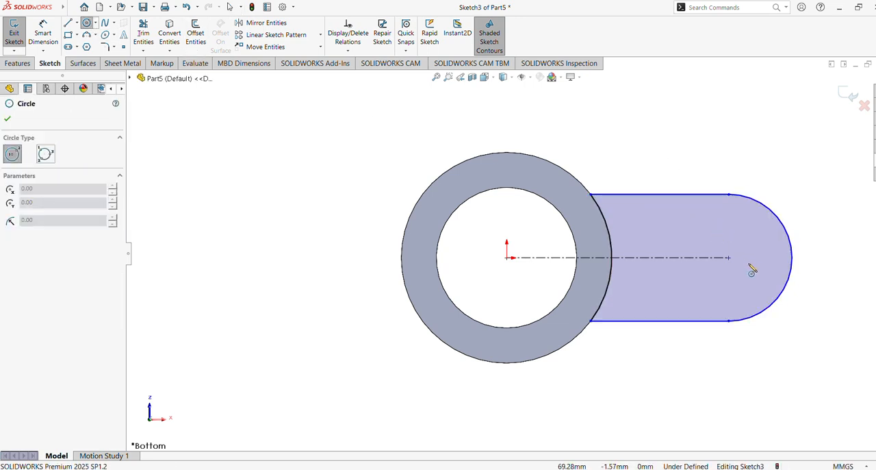
drag(729, 258, 766, 293)
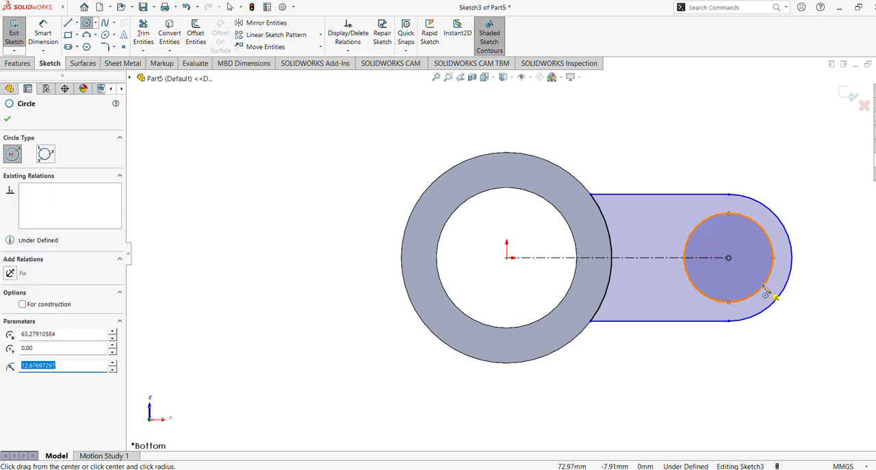
click(42, 34)
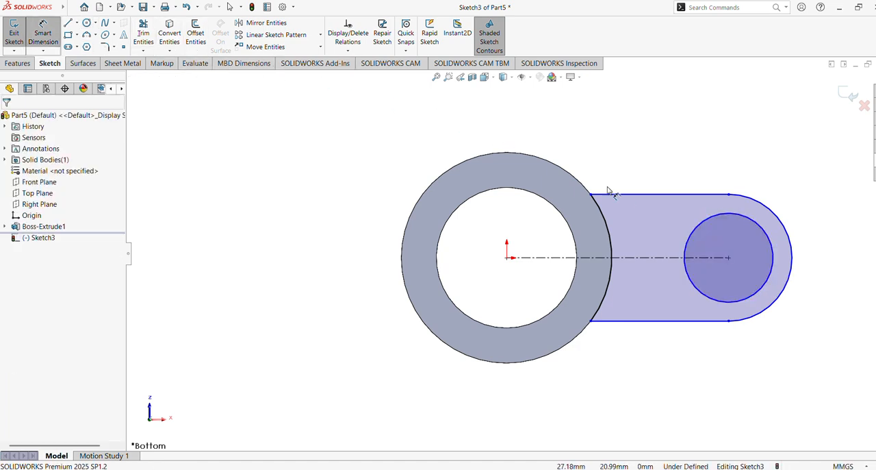
click(767, 287)
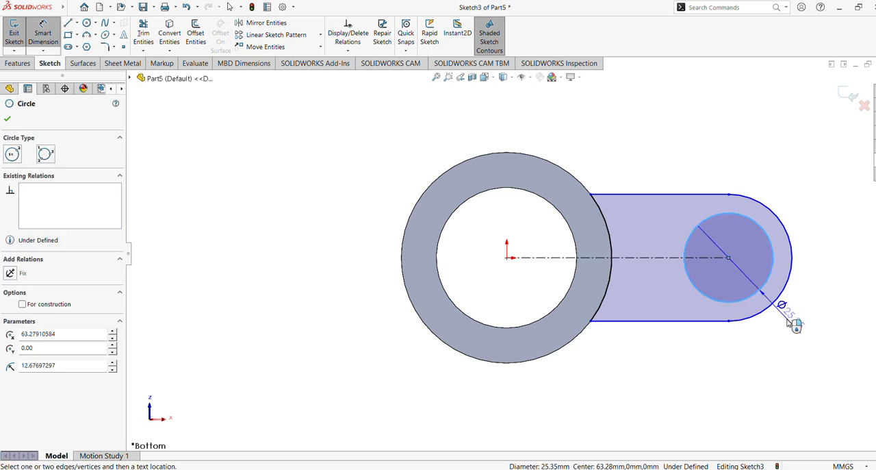
click(772, 355)
text(204)
key(BackSpace)
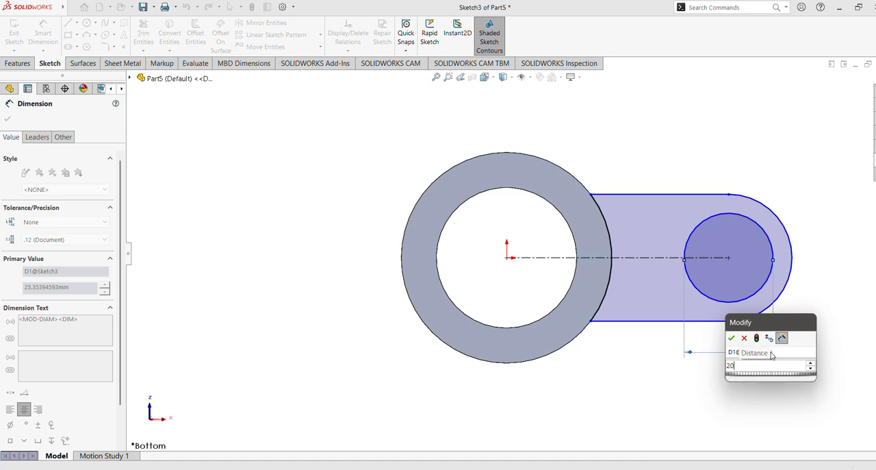
key(Return)
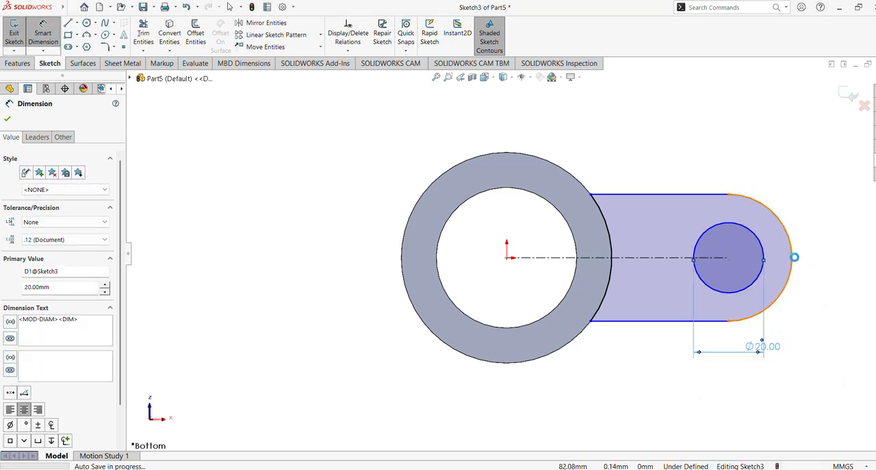
Step: Dimension the arm's end arc with a radius of 23 mm
click(794, 257)
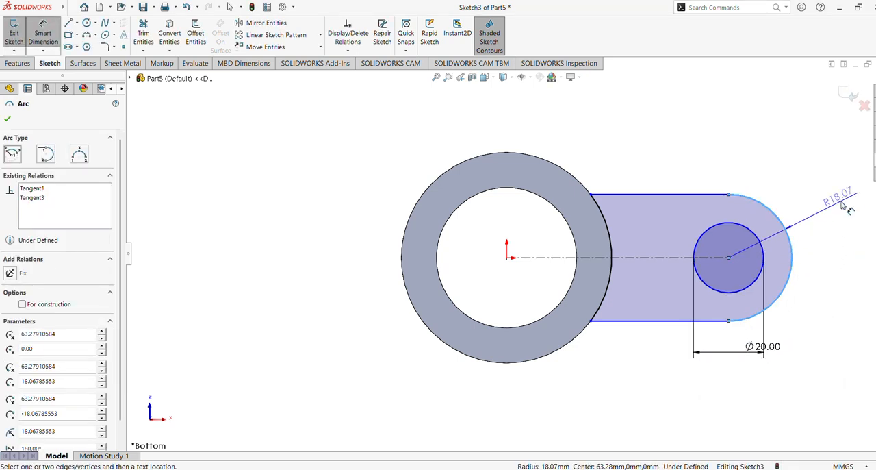
click(845, 205)
text(23)
key(Return)
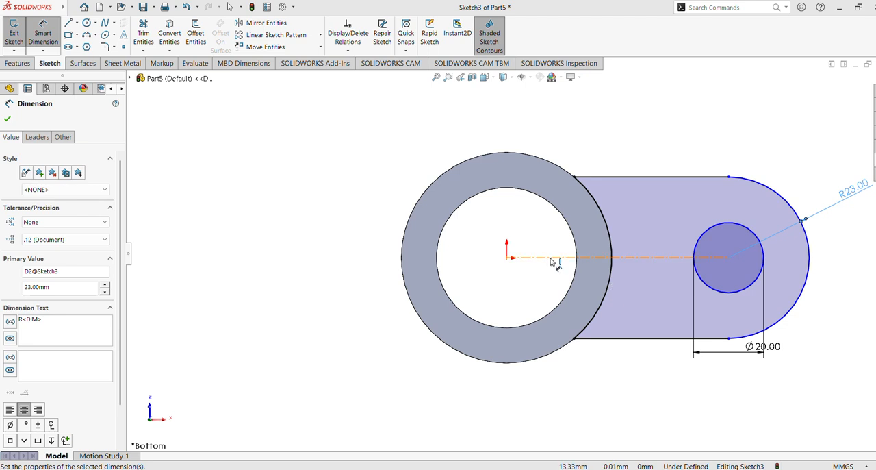
Step: Dimension the centerline from the origin to the hole centre at 75 mm
scroll(506, 260, up, 1)
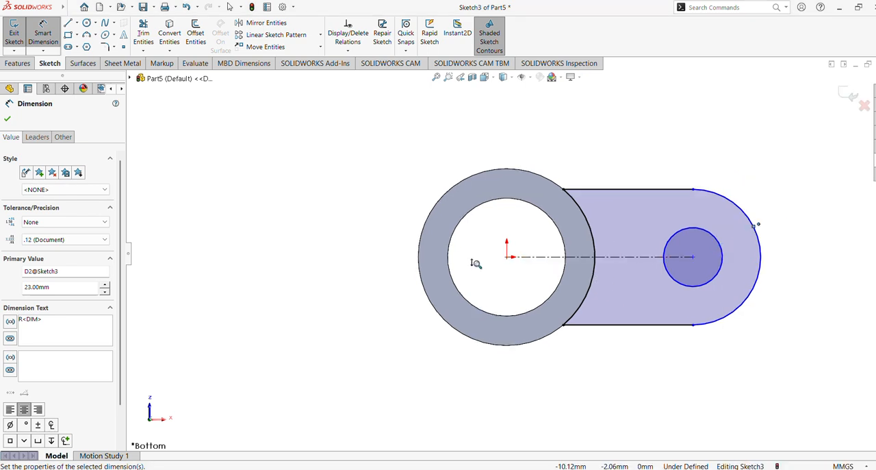
click(627, 259)
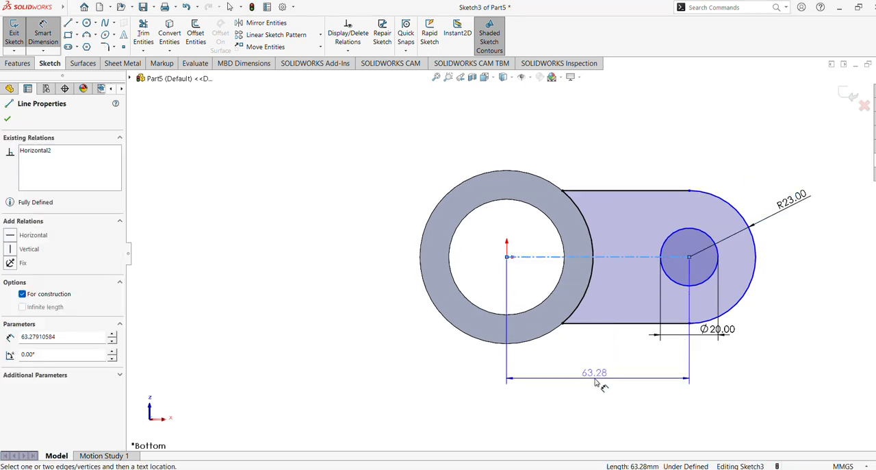
click(599, 375)
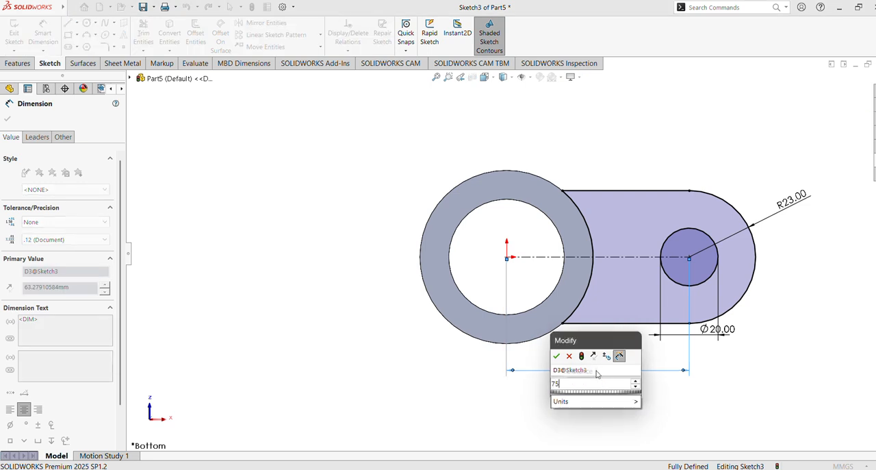
key(Return)
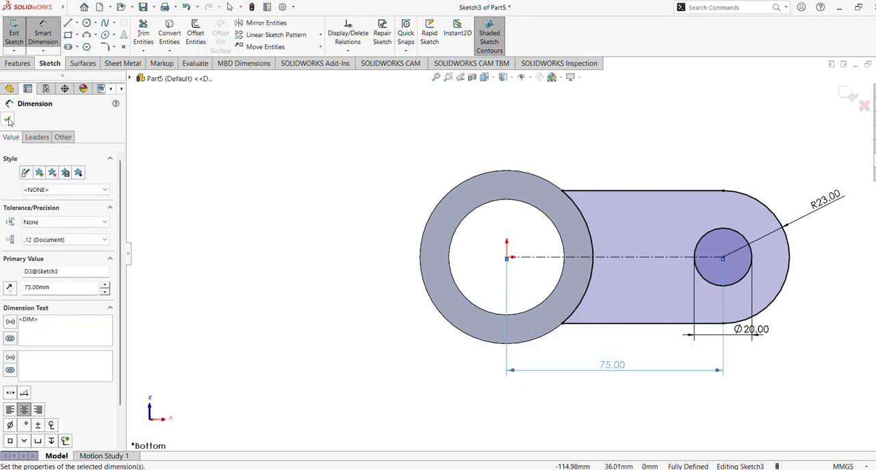
click(7, 118)
key(Escape)
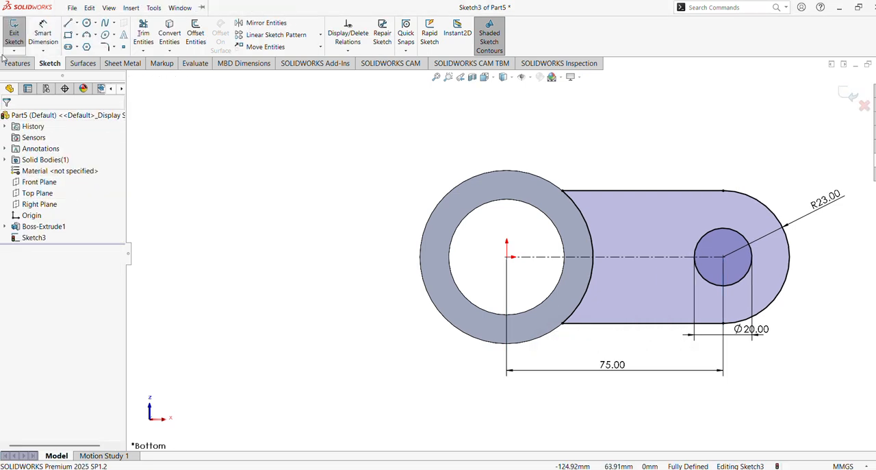
Step: Extrude the arm sketch as a merged boss 15 mm deep, with the direction reversed so it runs alongside the cylinder
click(15, 63)
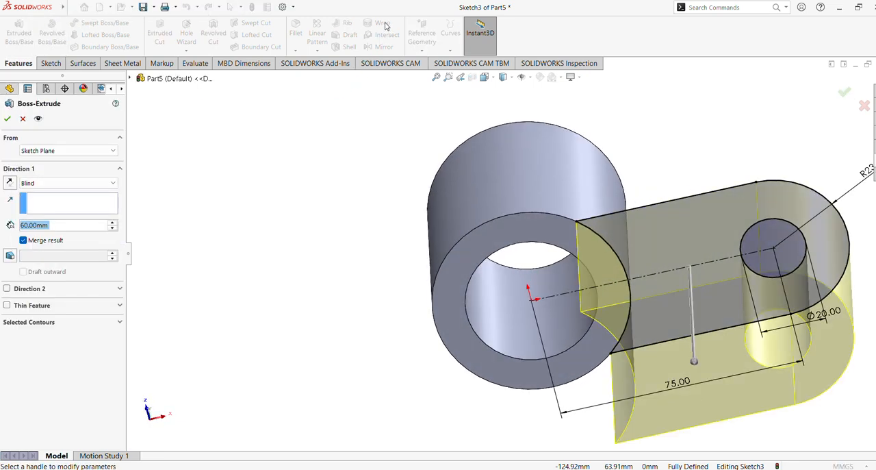
double_click(59, 230)
text(50)
key(Return)
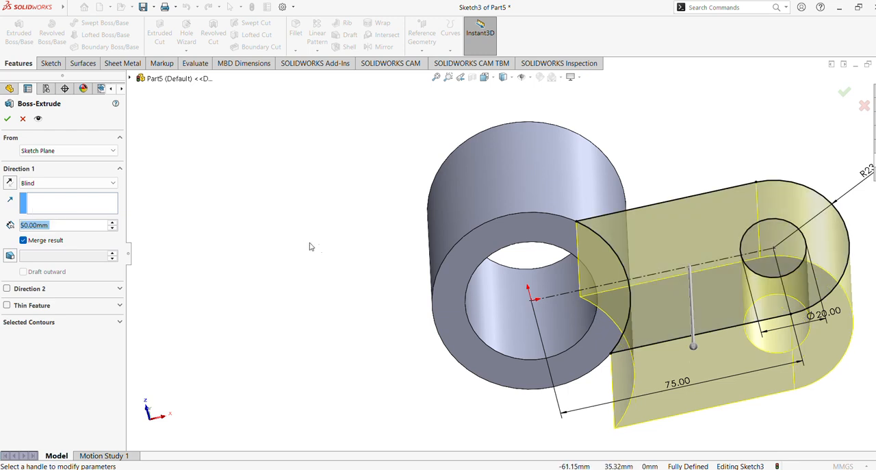
middle_drag(381, 224, 389, 333)
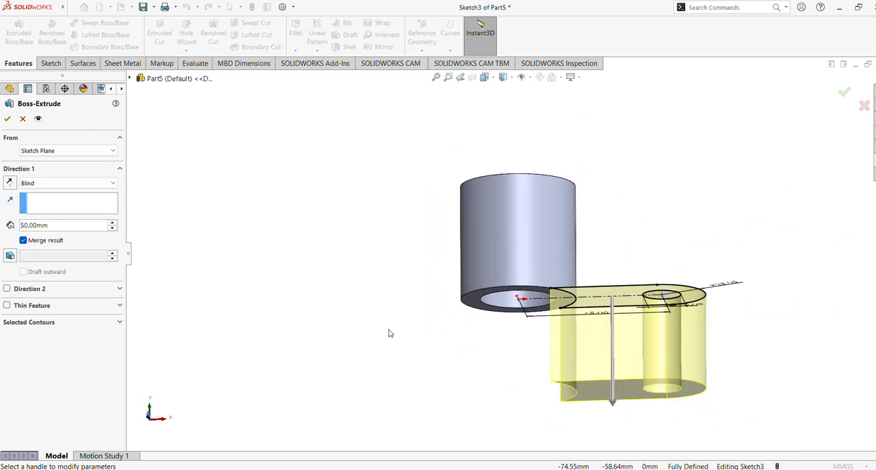
click(10, 183)
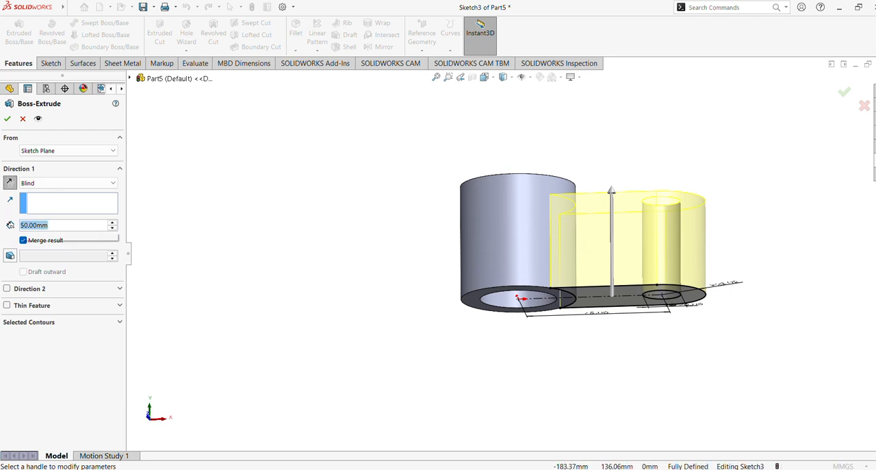
text(15)
key(Return)
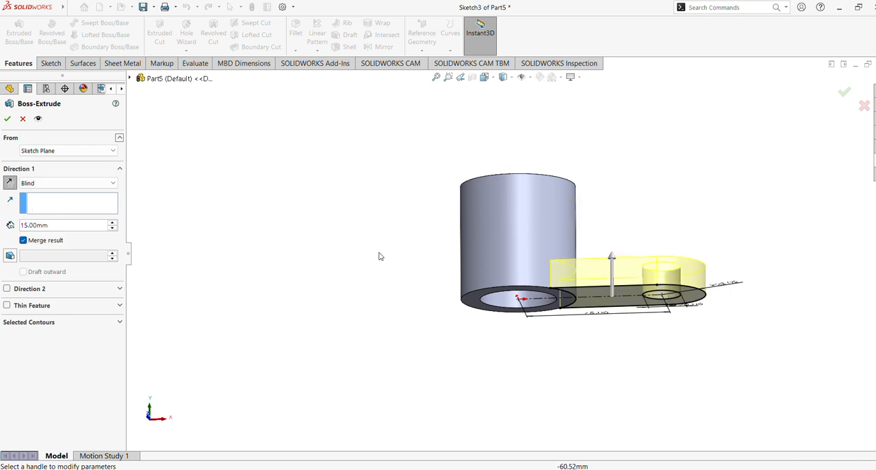
click(8, 121)
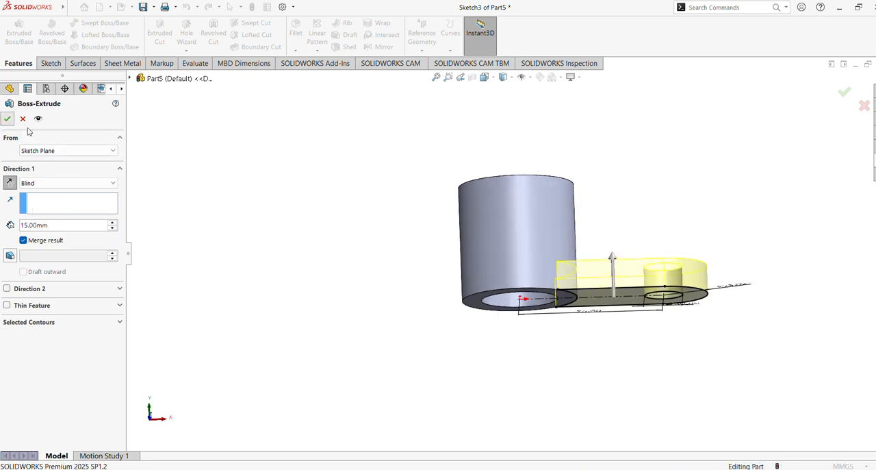
Step: Start a new sketch on the bottom face of the hollow cylinder
click(279, 255)
middle_drag(344, 337, 364, 212)
click(475, 254)
click(502, 224)
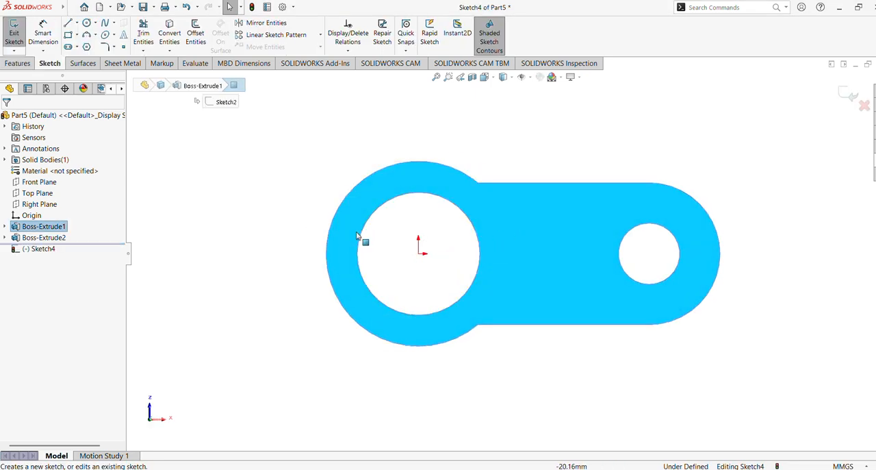
Step: Sketch an open three-line profile opposite the arm: a horizontal line about 68 mm, a vertical about 64 mm, and a line back to the ring's upper quadrant
scroll(346, 248, up, 4)
click(68, 24)
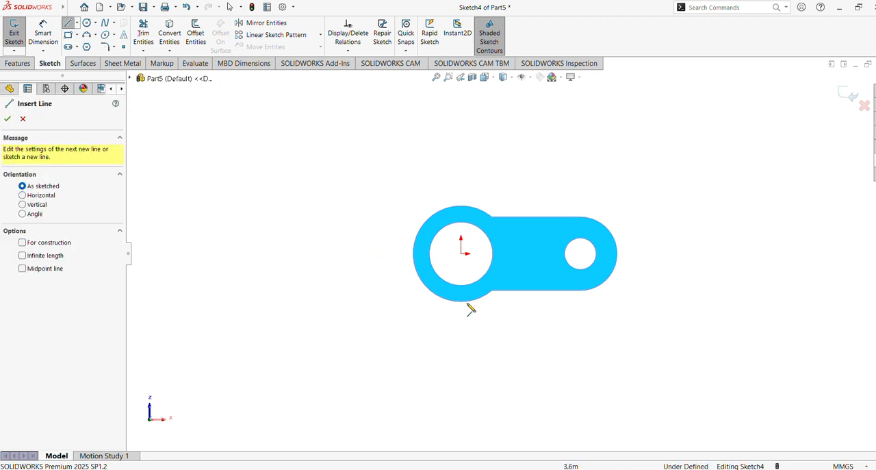
scroll(464, 267, down, 3)
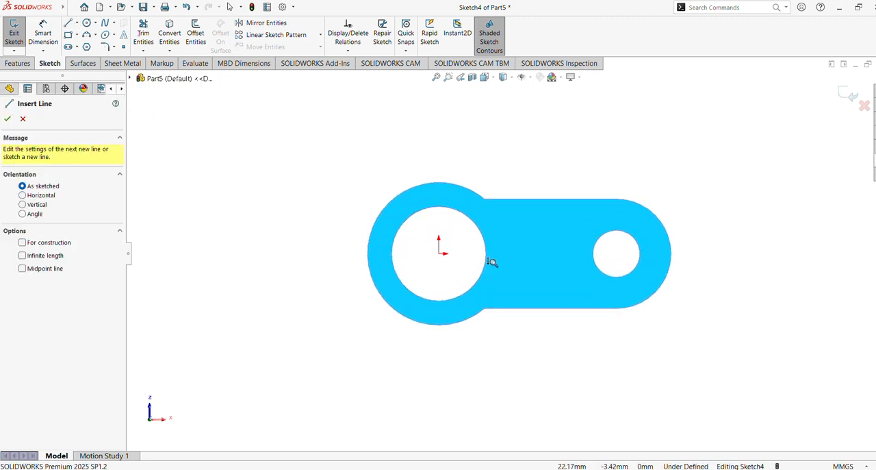
scroll(485, 260, down, 3)
ctrl+middle_drag(598, 243, 613, 237)
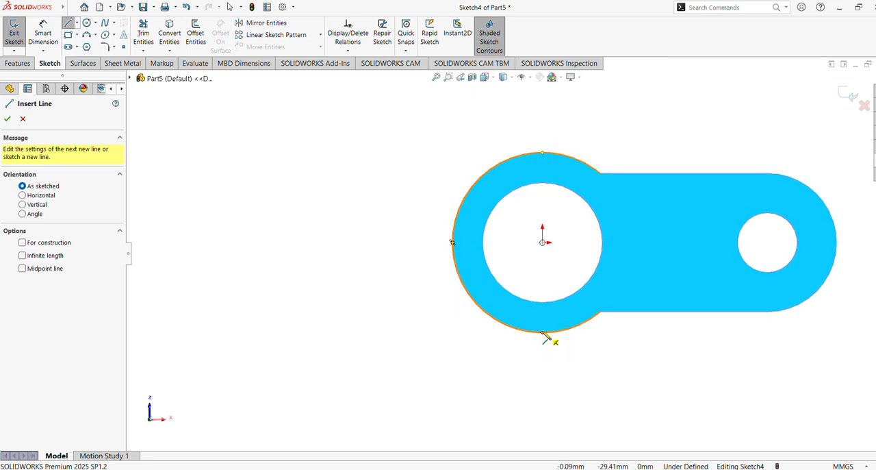
click(543, 332)
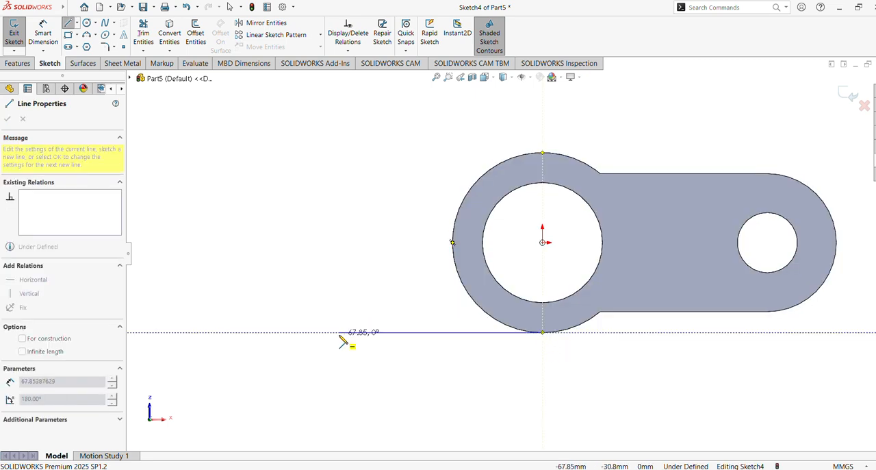
click(339, 333)
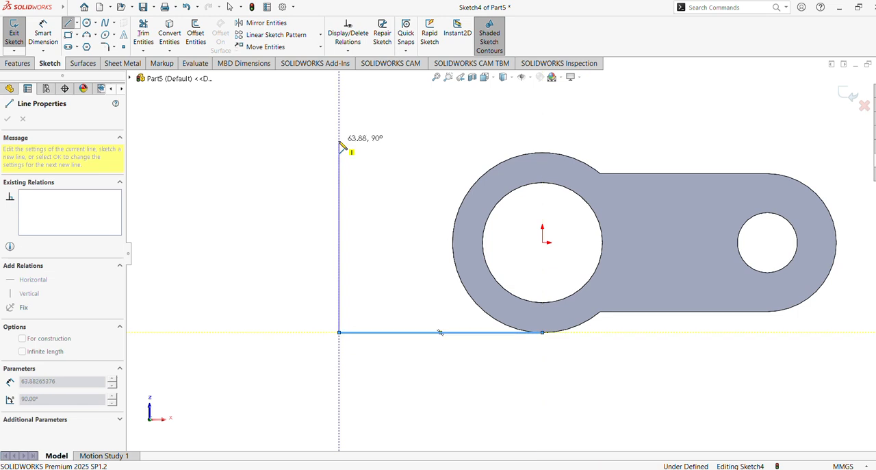
click(339, 141)
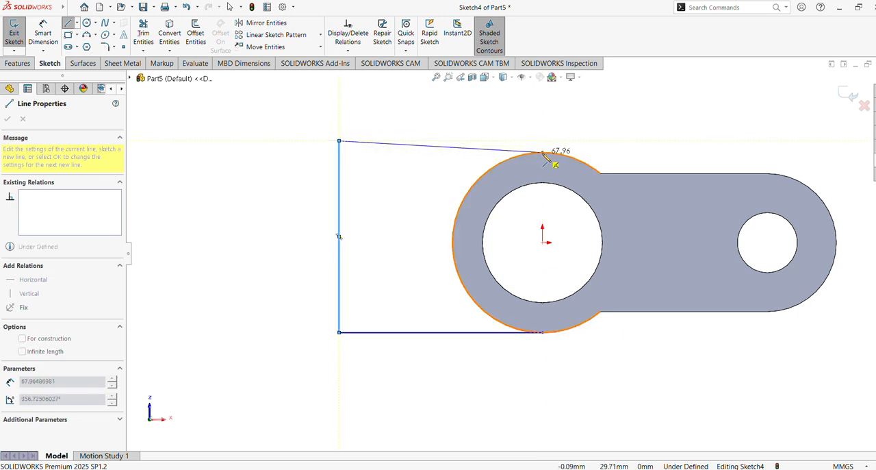
click(542, 153)
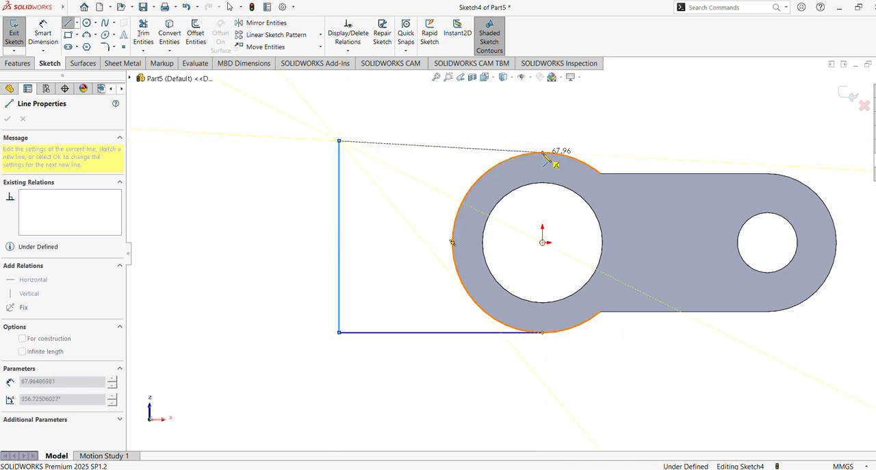
key(Escape)
Step: Make the slanted upper line of the three-line profile horizontal
click(441, 147)
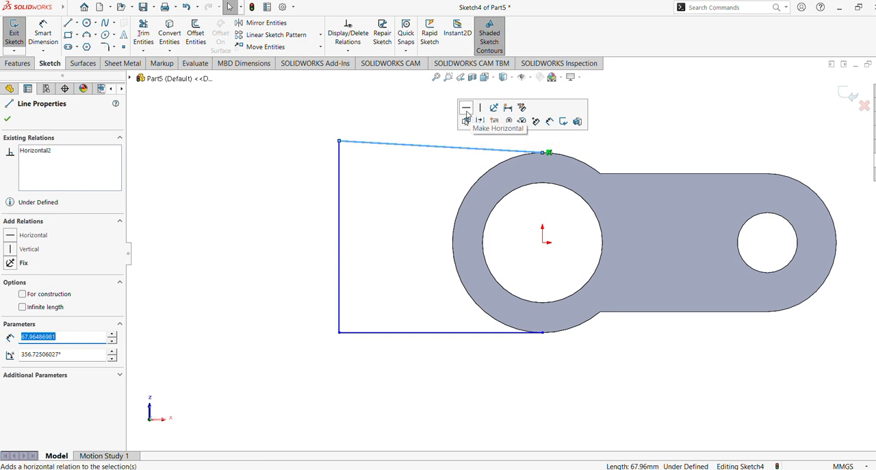
click(466, 110)
click(316, 222)
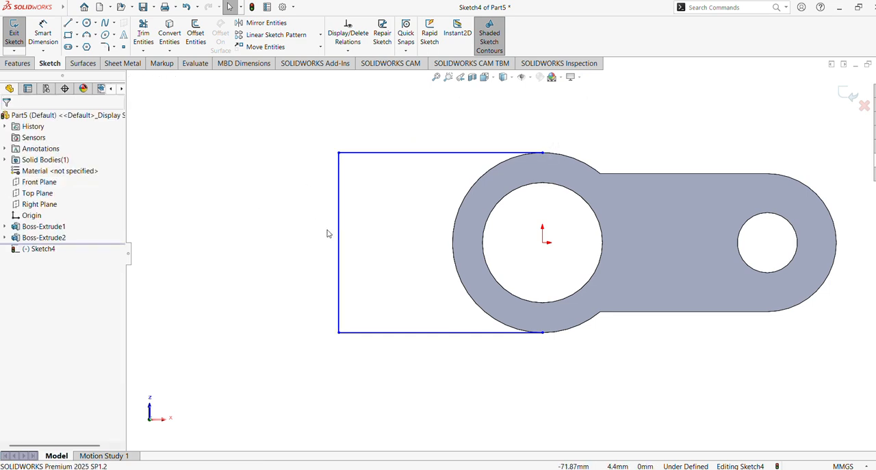
Step: Dimension the profile's vertical line at 60 mm
click(47, 24)
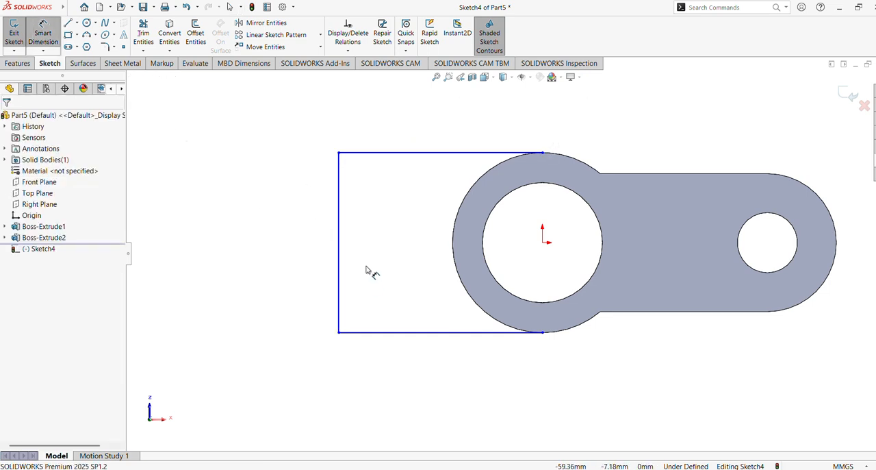
click(340, 245)
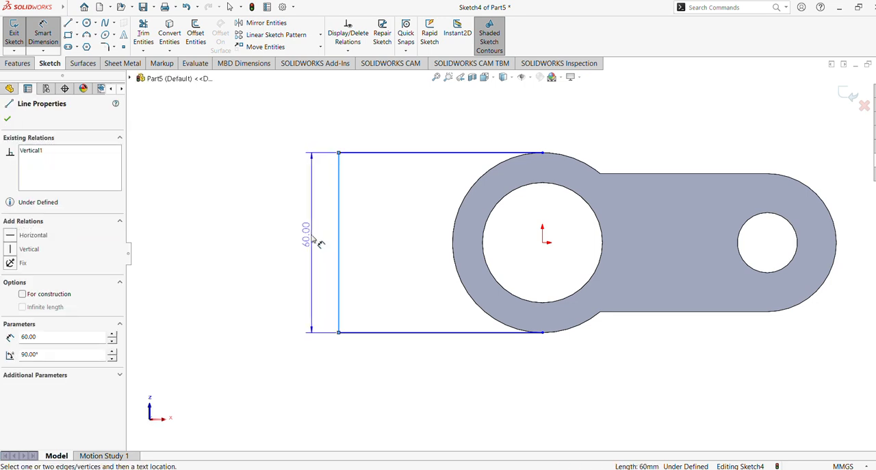
click(318, 242)
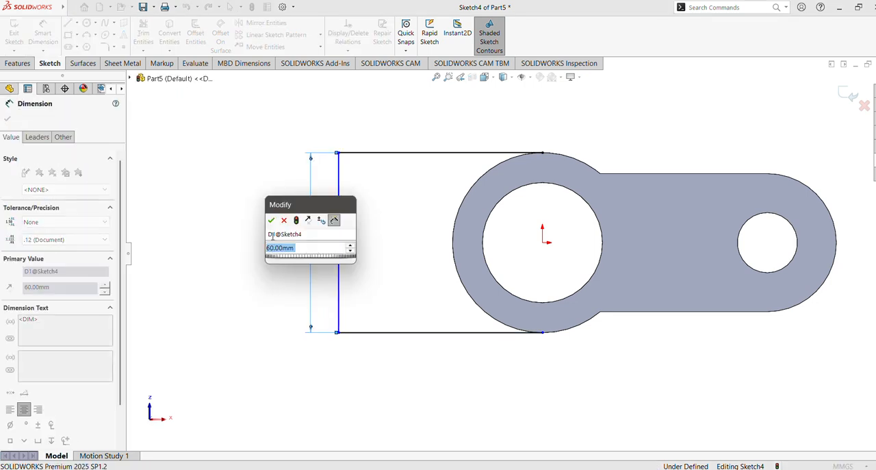
click(271, 221)
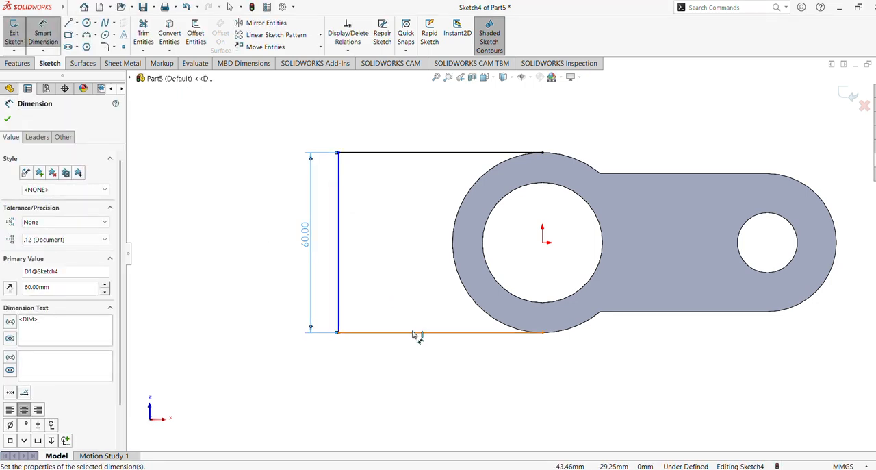
Step: Dimension the profile's lower horizontal line at 75 mm
click(414, 332)
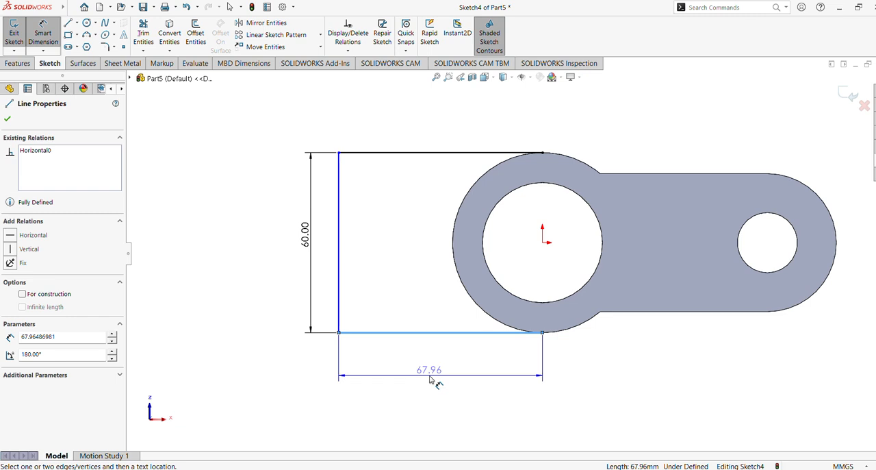
click(429, 380)
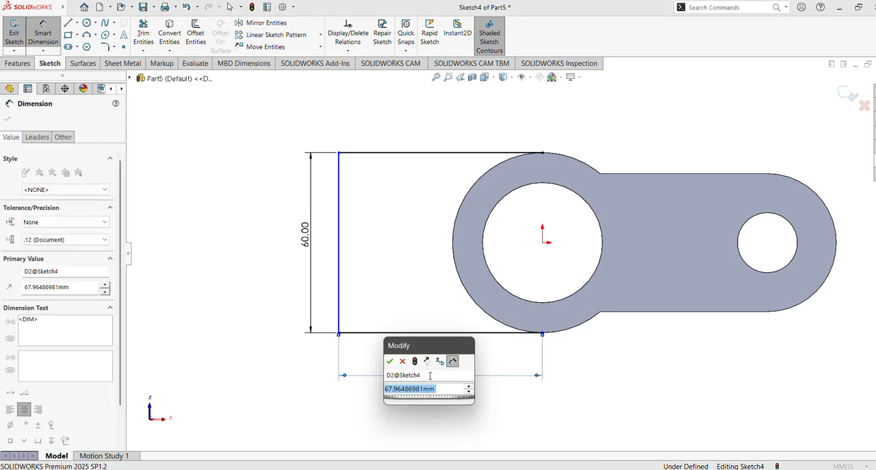
text(75)
key(Return)
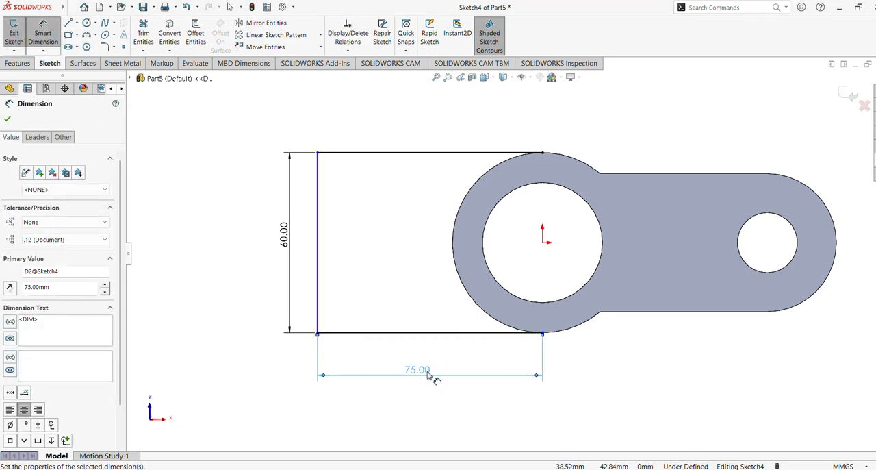
click(8, 120)
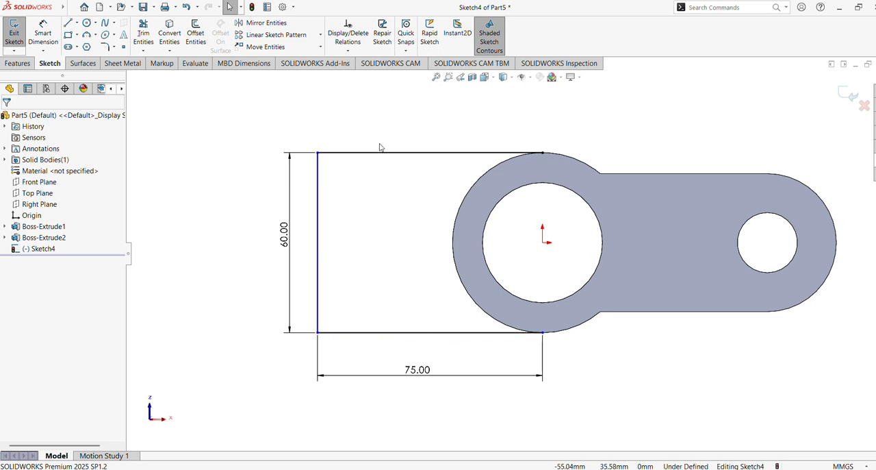
Step: Check the existing relations of the profile's lower, upper and vertical lines
click(409, 333)
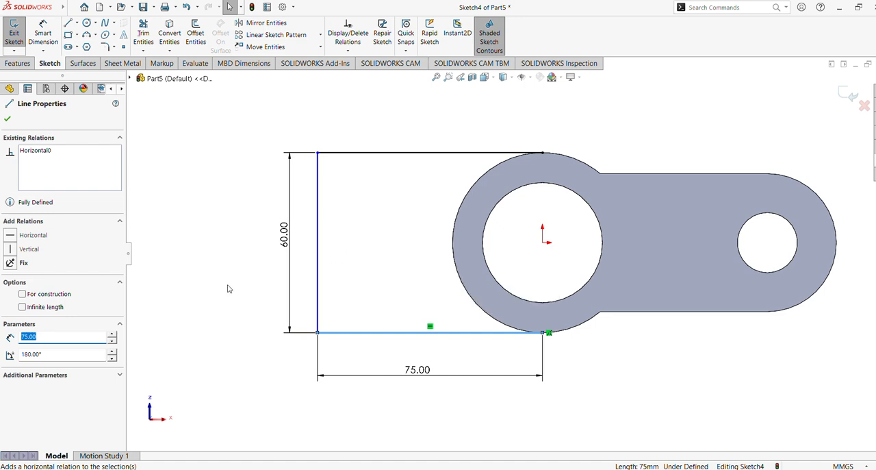
click(211, 352)
click(436, 156)
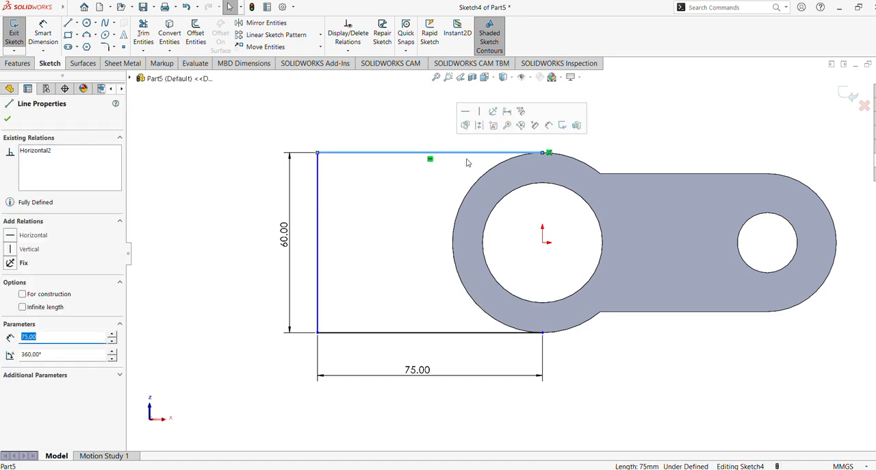
click(391, 122)
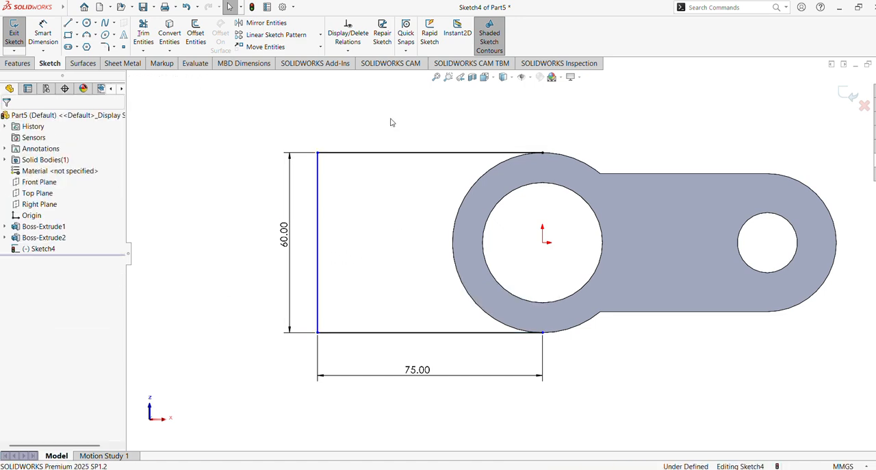
click(319, 247)
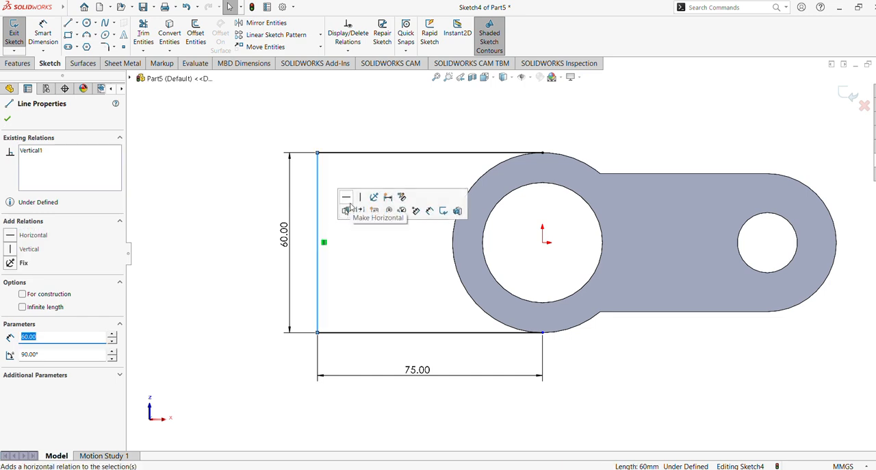
Step: Convert the cylinder's outer circular edge into an arc in the three-line profile sketch
click(248, 258)
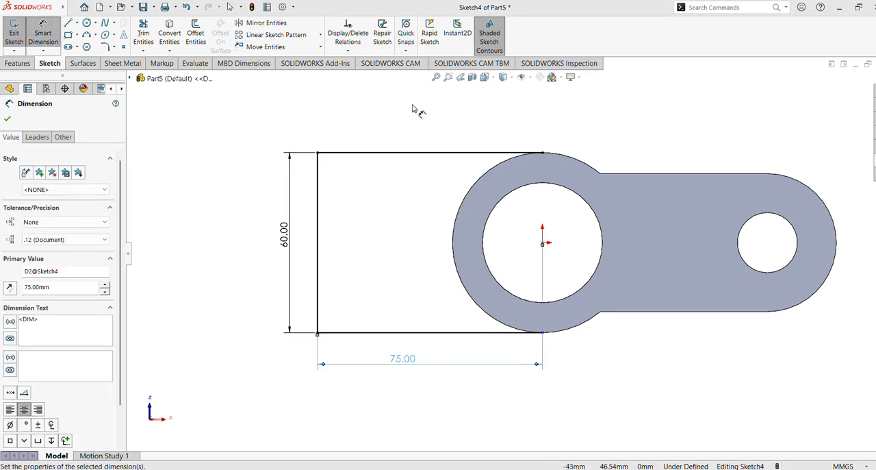
click(17, 63)
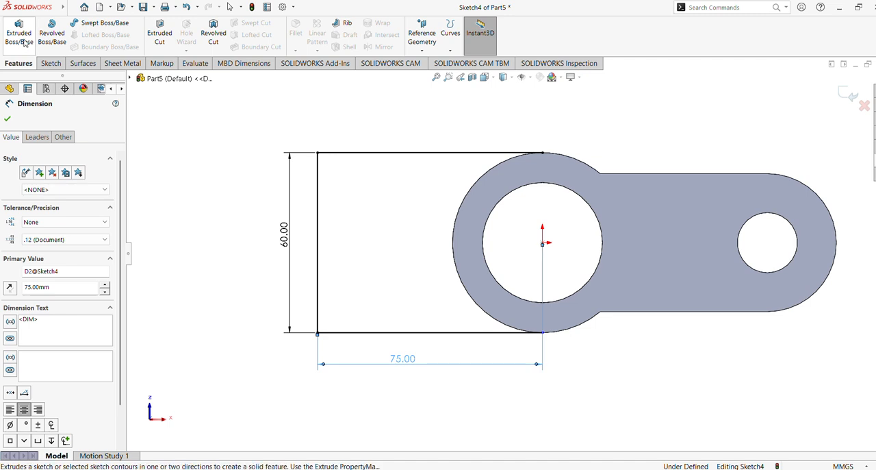
click(52, 64)
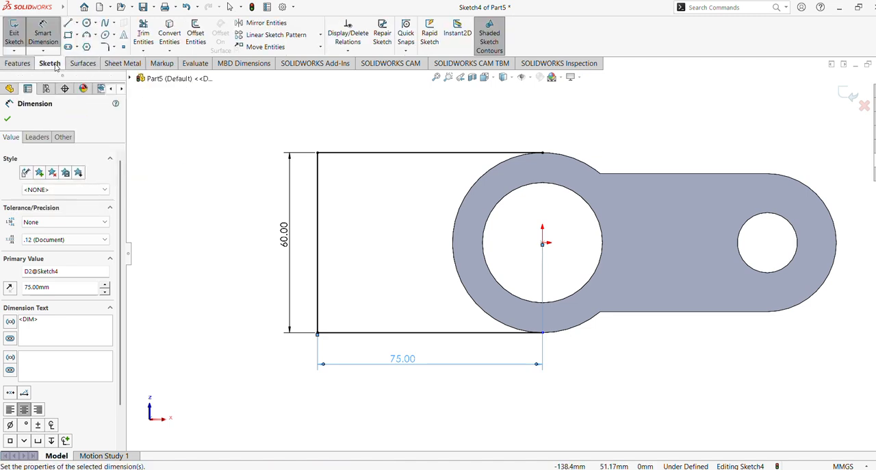
click(169, 35)
click(464, 204)
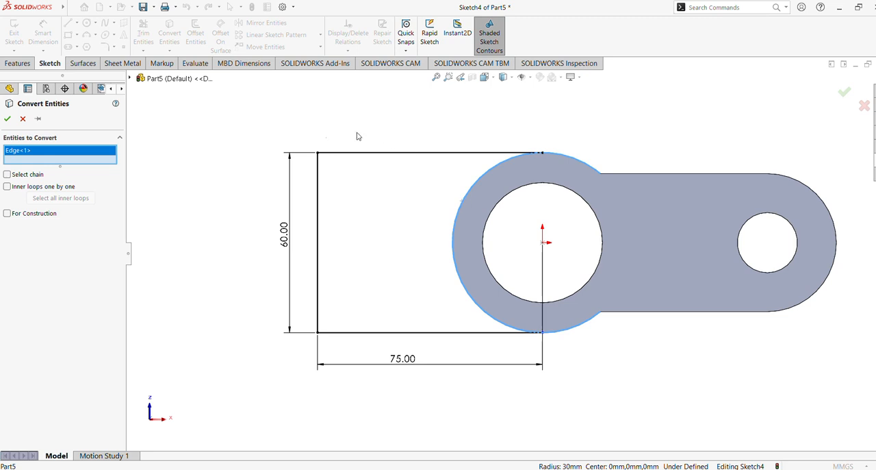
click(7, 119)
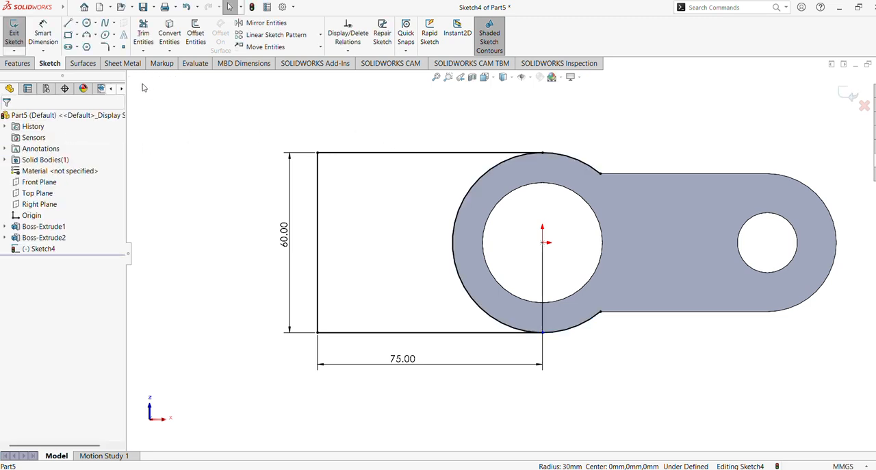
Step: Trim the converted arc's two ends that extend beyond the profile's upper and lower horizontal lines
click(143, 34)
drag(595, 135, 592, 179)
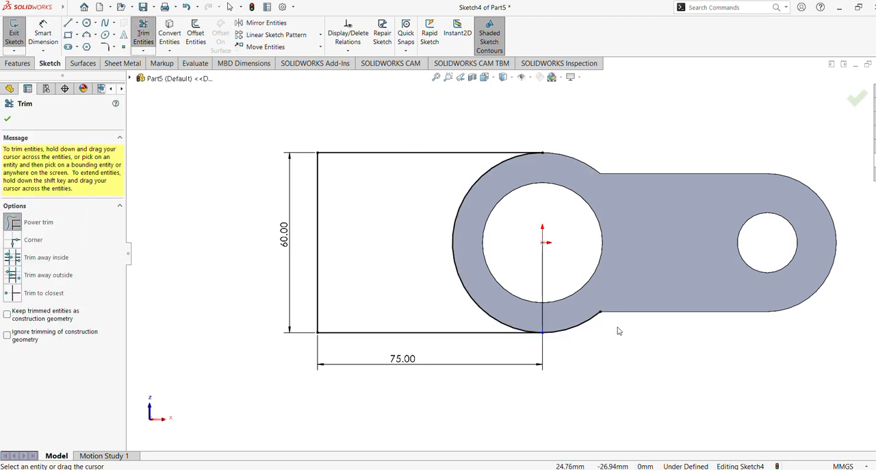
drag(605, 339, 587, 310)
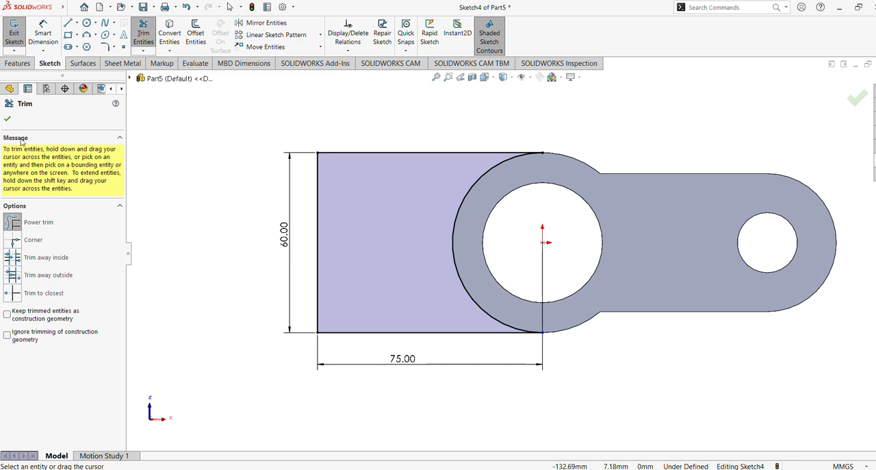
click(8, 120)
Step: Set up a 15 mm blind boss extrusion of the closed profile, reversed toward the cylinder's height
middle_drag(561, 116, 496, 237)
click(17, 63)
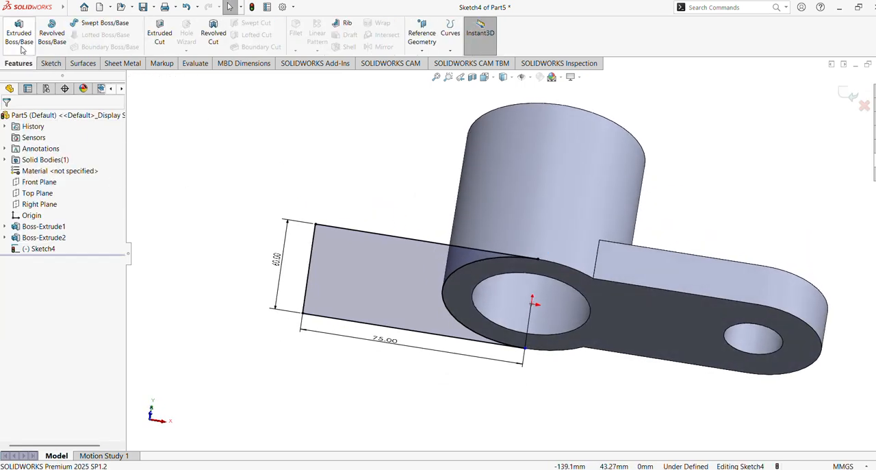
click(19, 37)
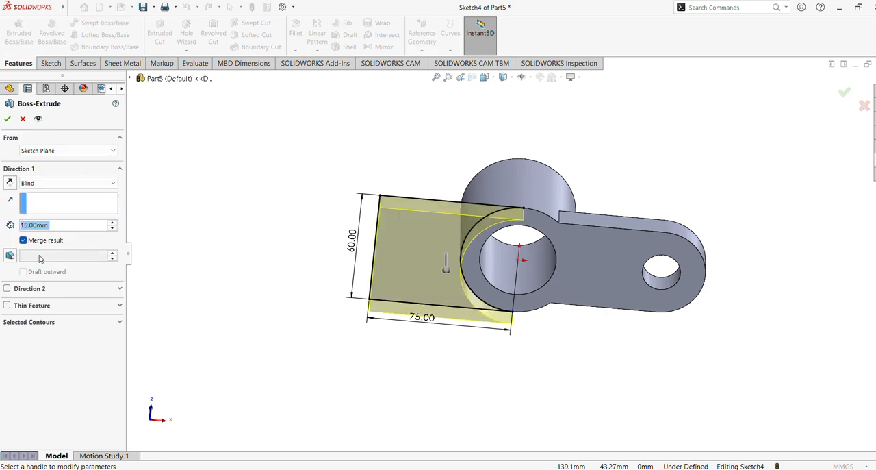
middle_drag(563, 178, 546, 257)
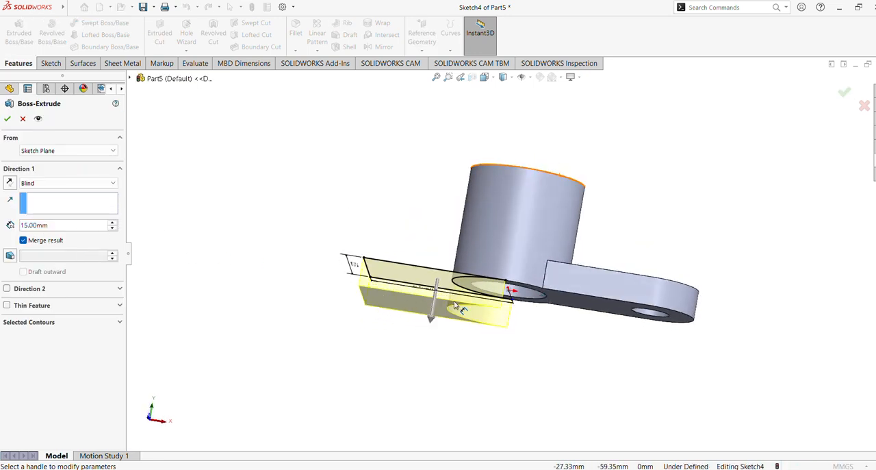
click(9, 184)
middle_drag(360, 188, 358, 217)
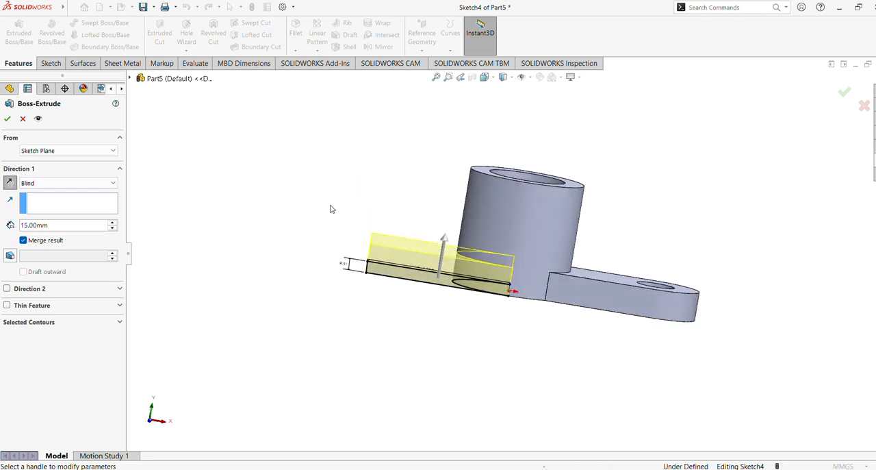
Step: Start the extrusion at a 15 mm offset from the sketch plane, flipped upward along the cylinder, and create the rectangular arm
click(93, 152)
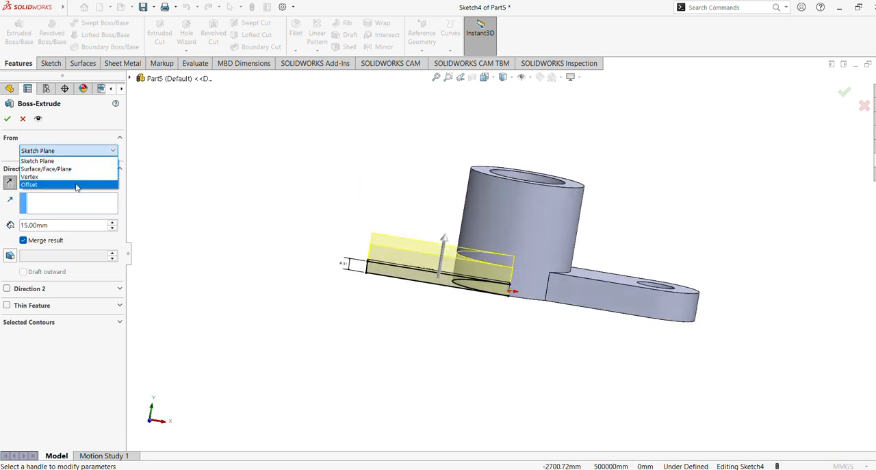
click(77, 185)
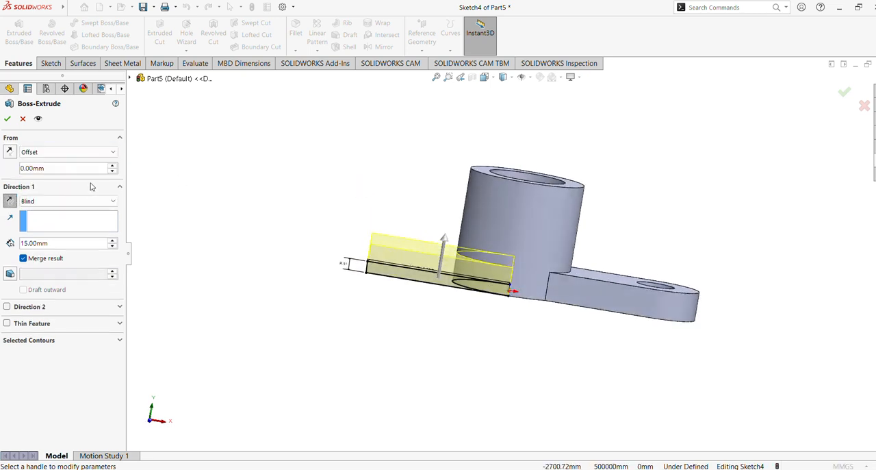
click(57, 168)
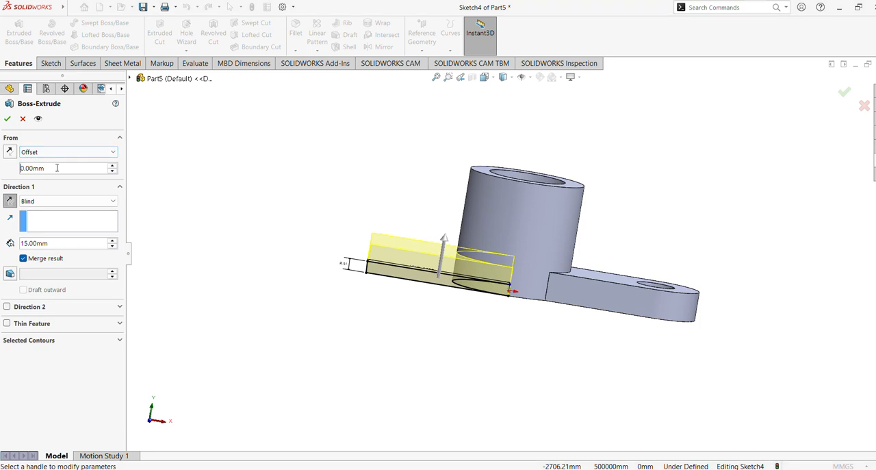
text(150)
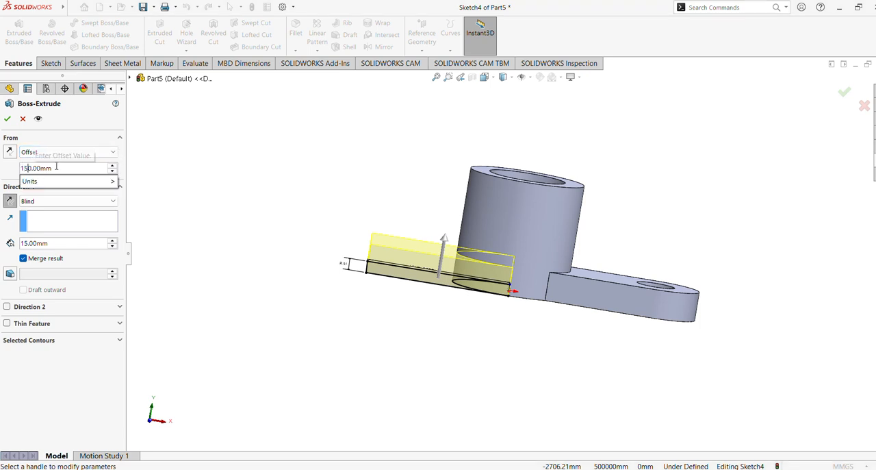
key(Return)
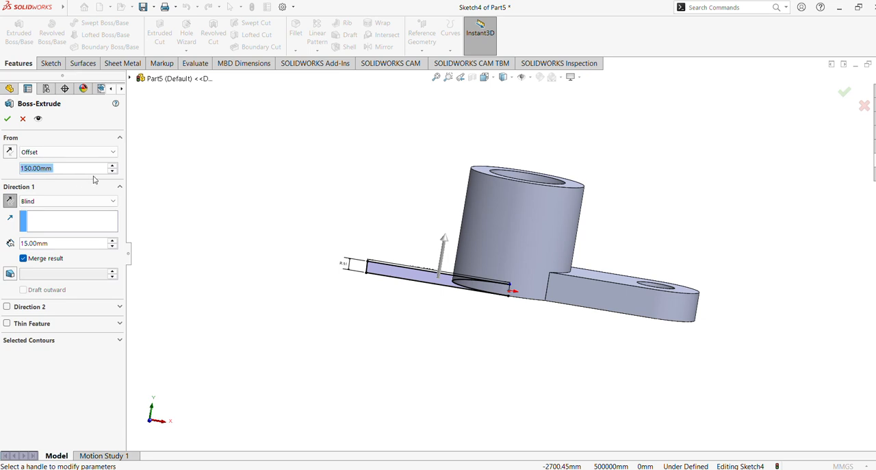
text(15)
key(Return)
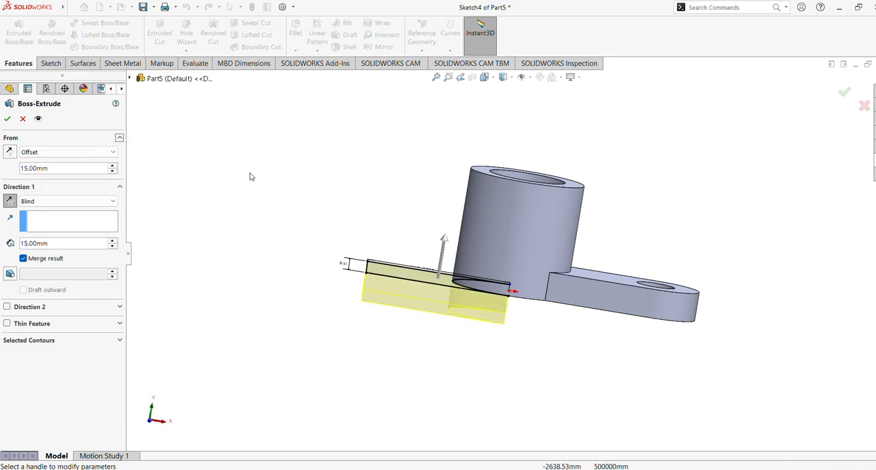
click(9, 152)
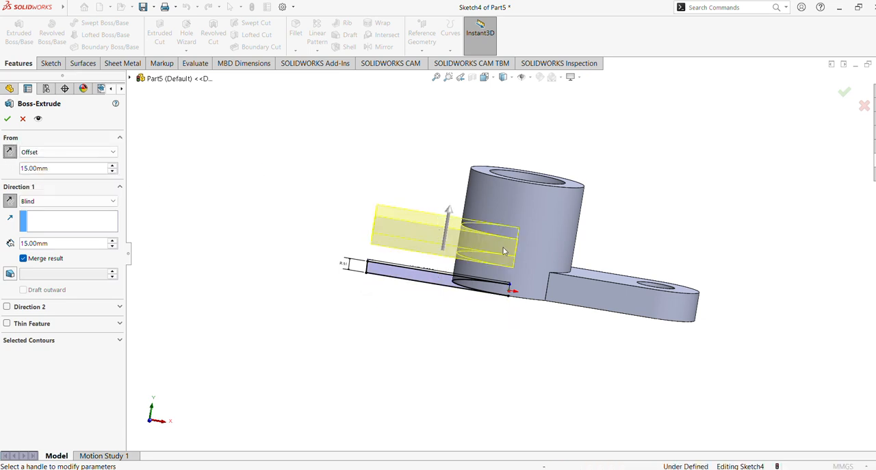
middle_drag(411, 254, 420, 219)
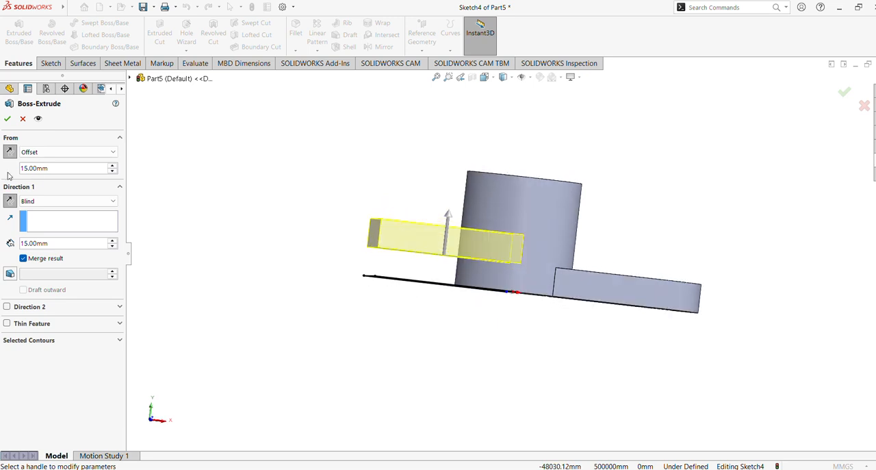
click(7, 119)
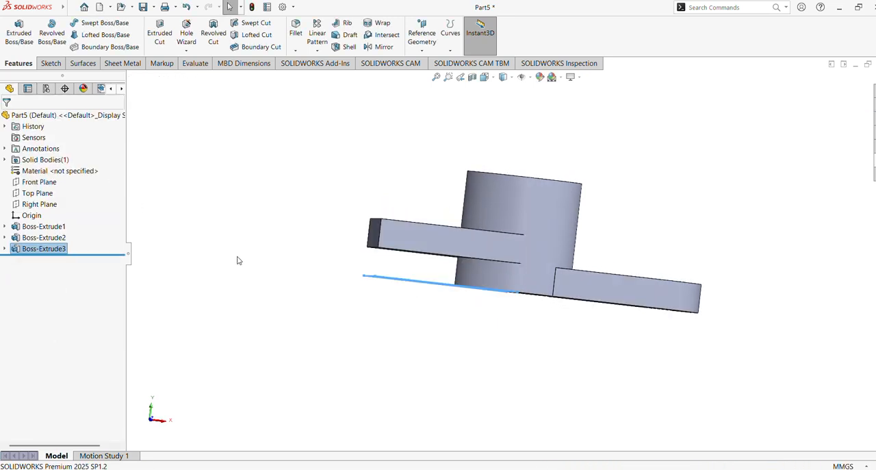
Step: Start a new sketch on the upper face of the rectangular arm
mouse_move(345, 371)
middle_down()
mouse_move(372, 191)
mouse_move(423, 250)
mouse_move(353, 356)
middle_up()
mouse_move(356, 467)
middle_down()
mouse_move(347, 452)
mouse_move(362, 456)
mouse_move(356, 466)
middle_up()
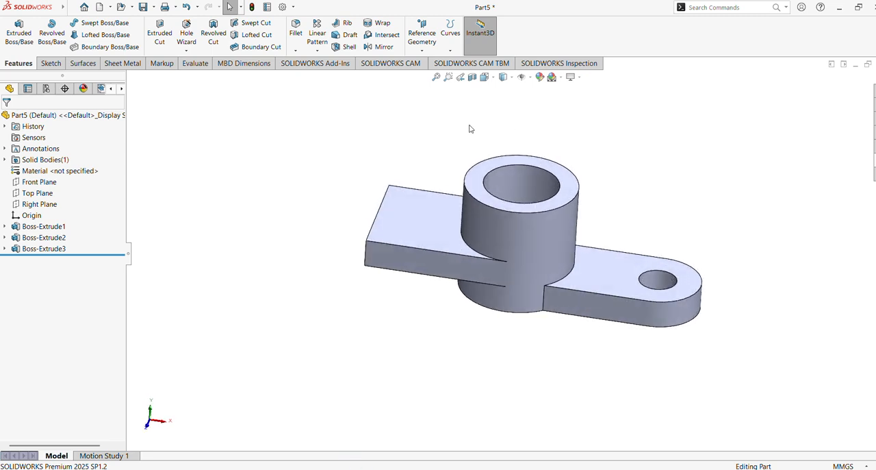
click(435, 77)
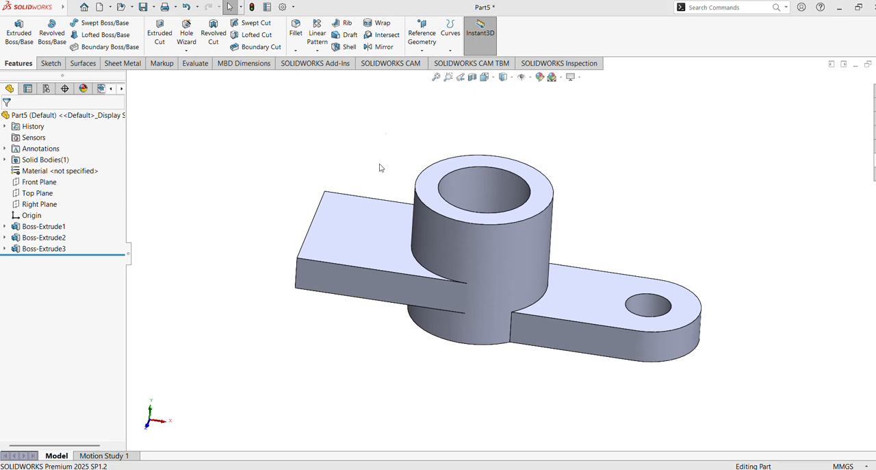
click(367, 238)
click(408, 206)
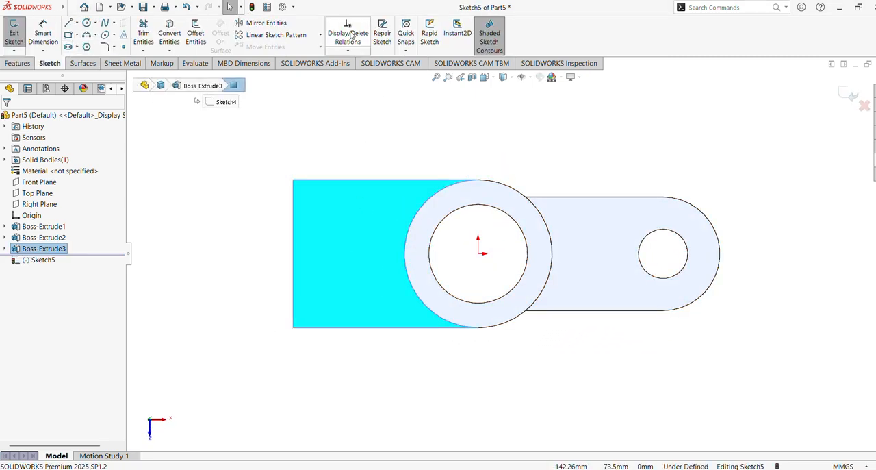
Step: Draw a corner rectangle about 23 by 60 mm across the full width of the rectangular arm's outer end
click(76, 35)
click(86, 43)
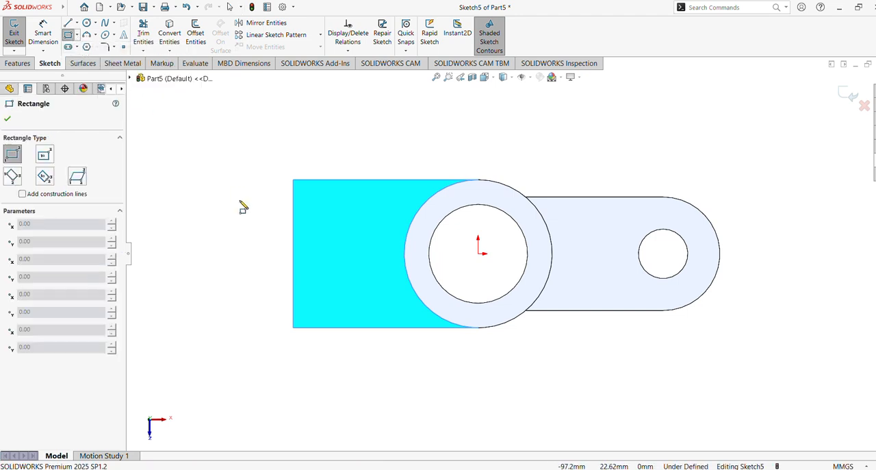
click(294, 183)
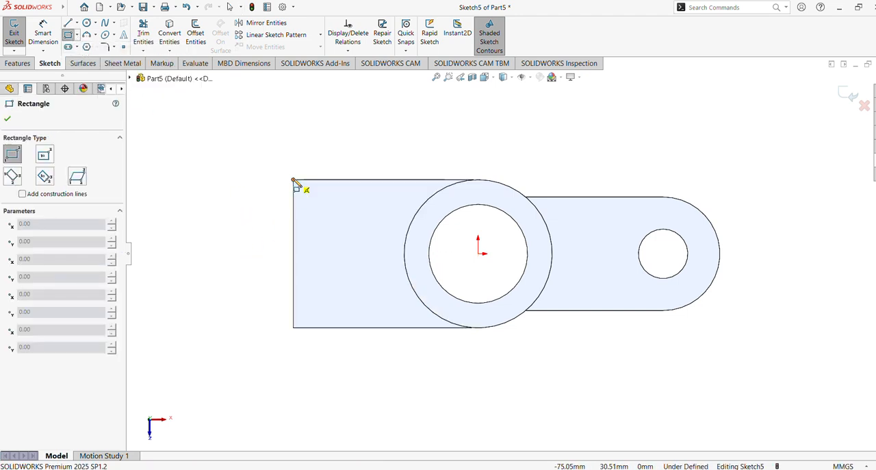
click(352, 327)
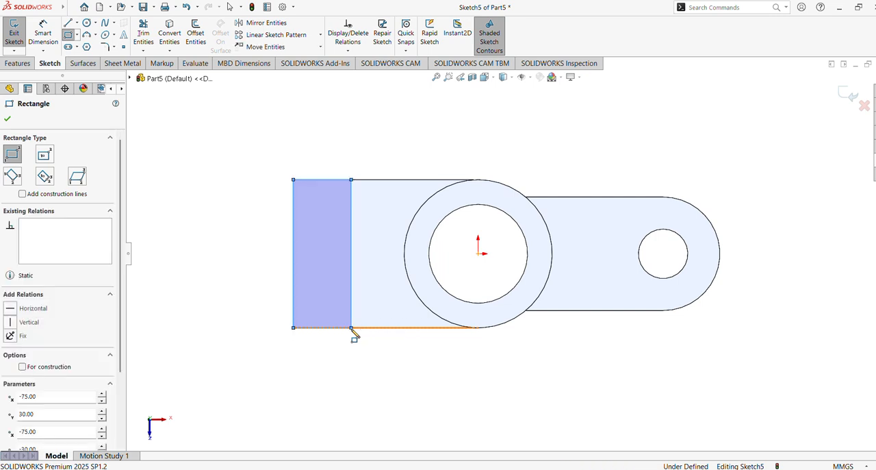
Step: Draw a second rectangle about 26 by 17 mm from the first rectangle's inner side to just inside the cylinder's outer edge
click(351, 231)
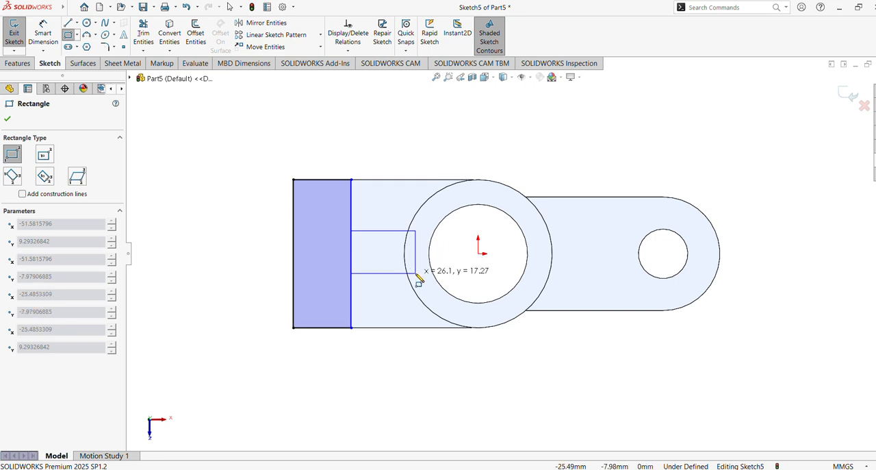
click(415, 273)
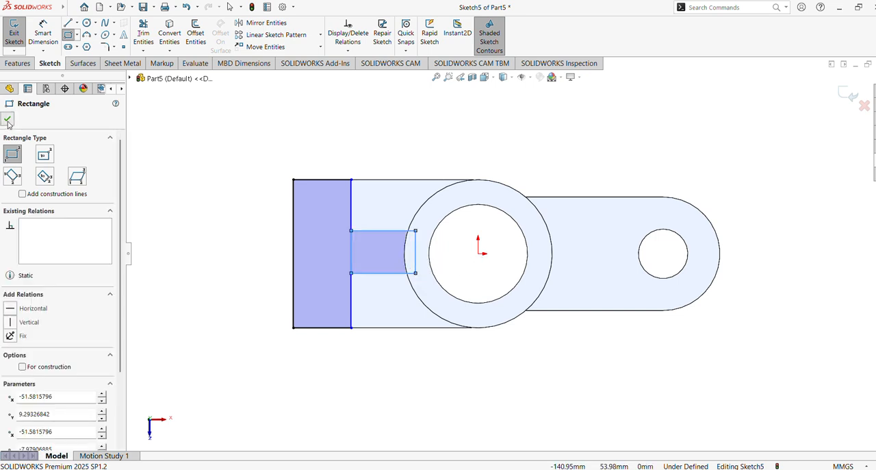
key(Escape)
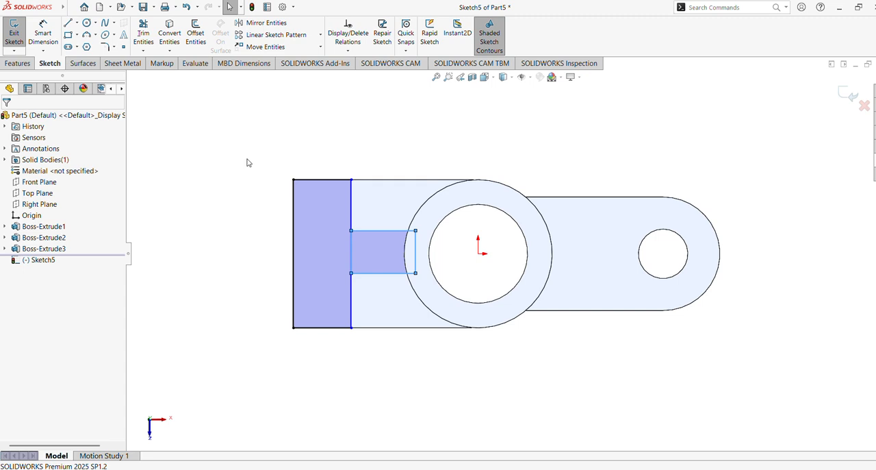
Step: Make the small rectangle's upper corner nearest the cylinder coincident with the cylinder's outer circular edge
click(415, 230)
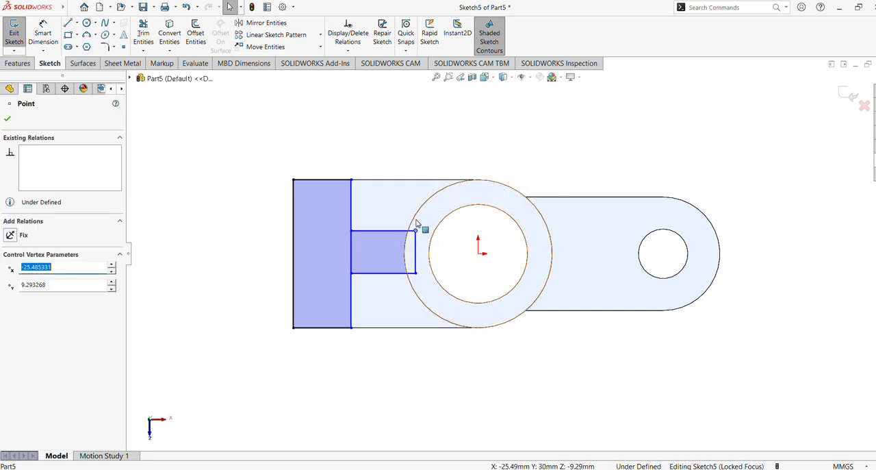
ctrl+click(417, 219)
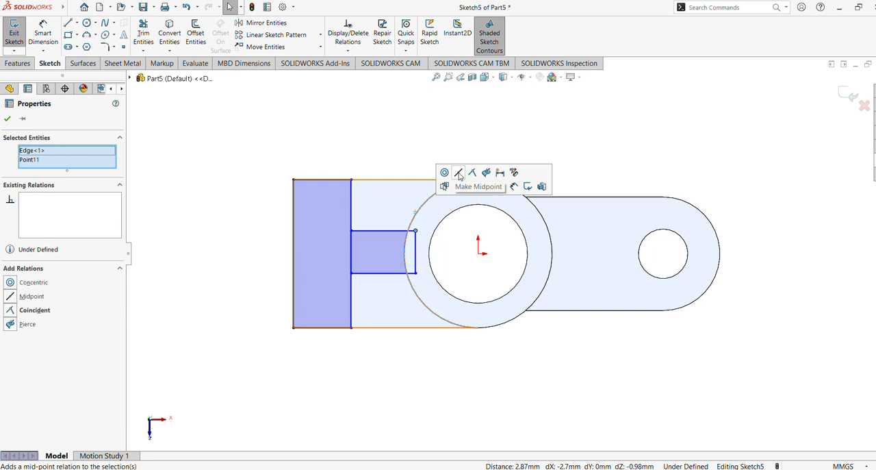
click(477, 175)
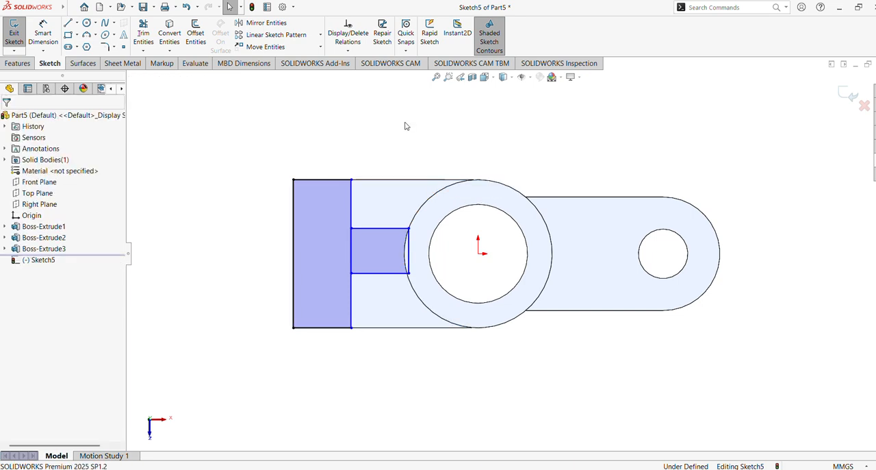
Step: Convert the cylinder's outer circular edge into a sketch circle
click(430, 200)
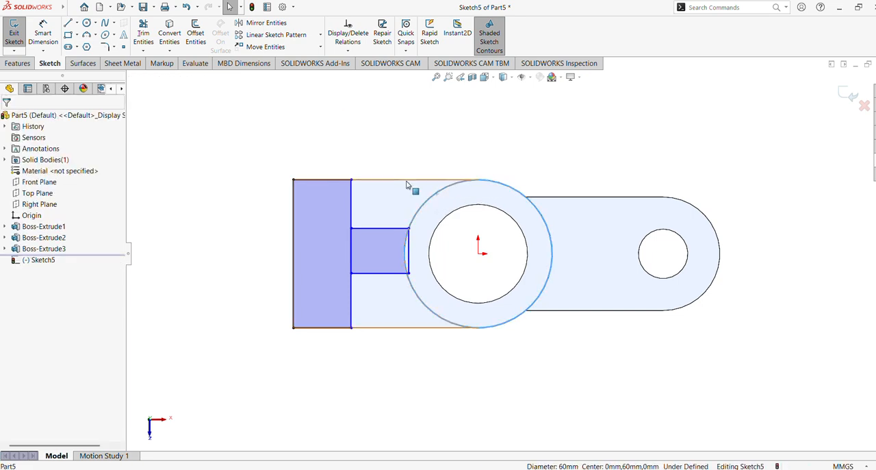
click(145, 35)
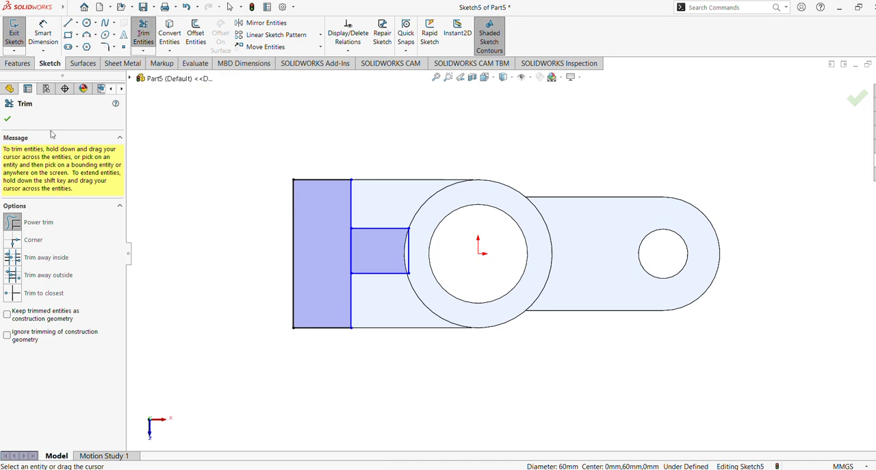
click(170, 34)
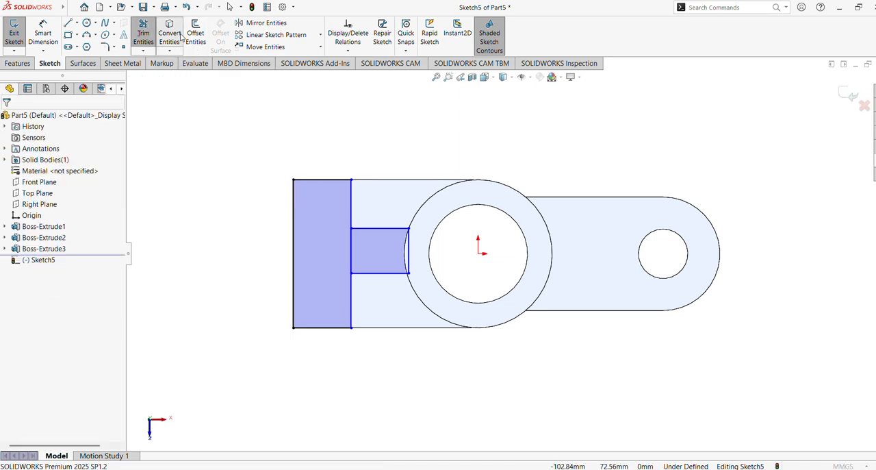
click(428, 203)
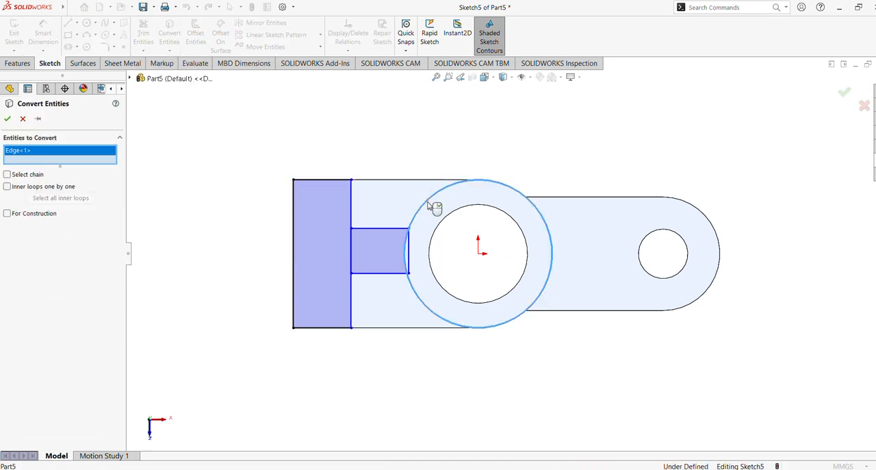
click(7, 119)
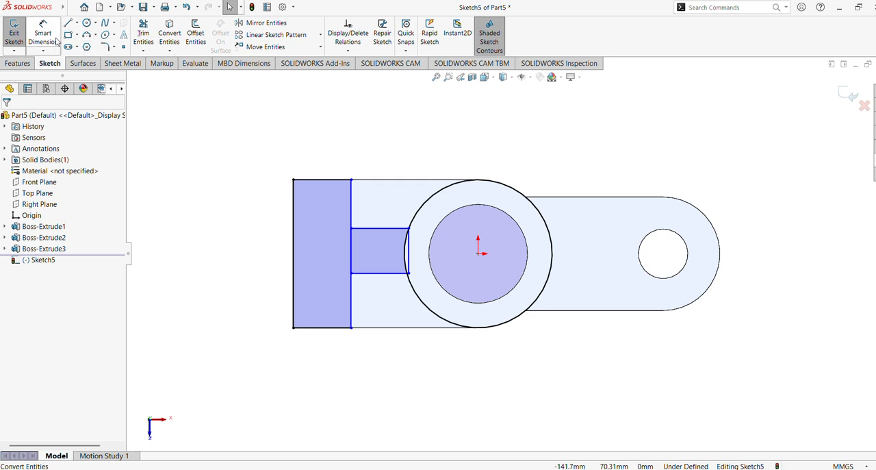
Step: Trim the converted circle to the short arc between the small rectangle's long sides and remove the rectangle's straight inner end
click(143, 32)
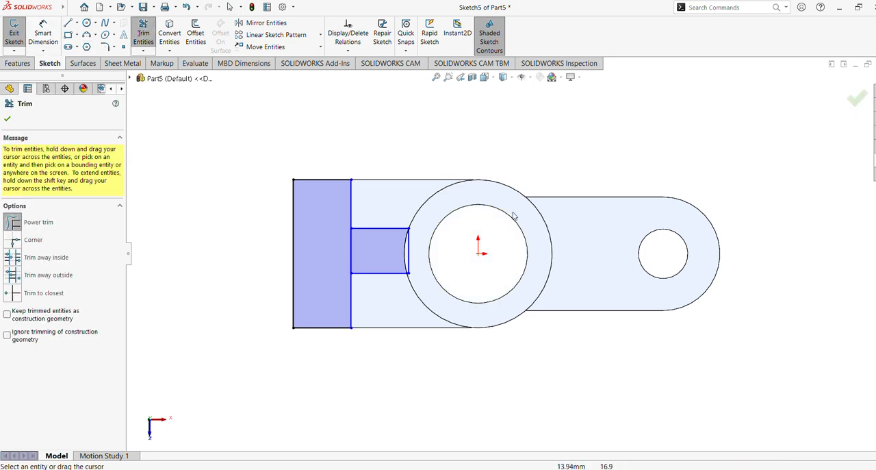
click(8, 120)
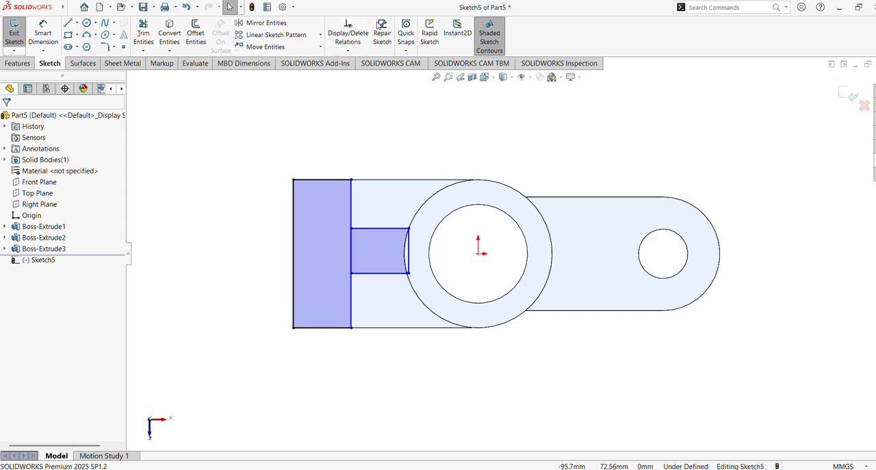
click(143, 33)
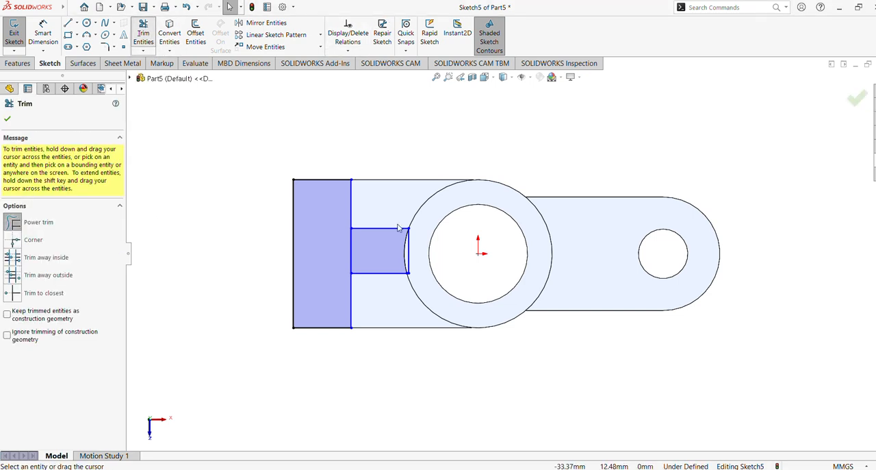
drag(413, 252, 404, 246)
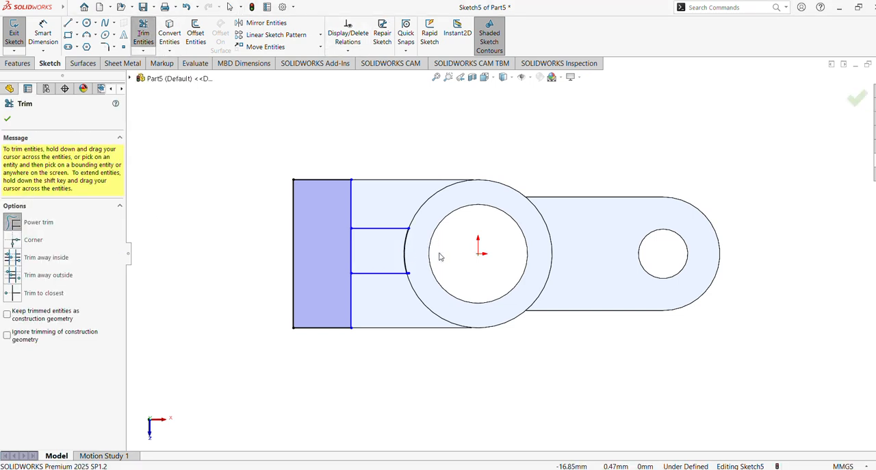
key(Escape)
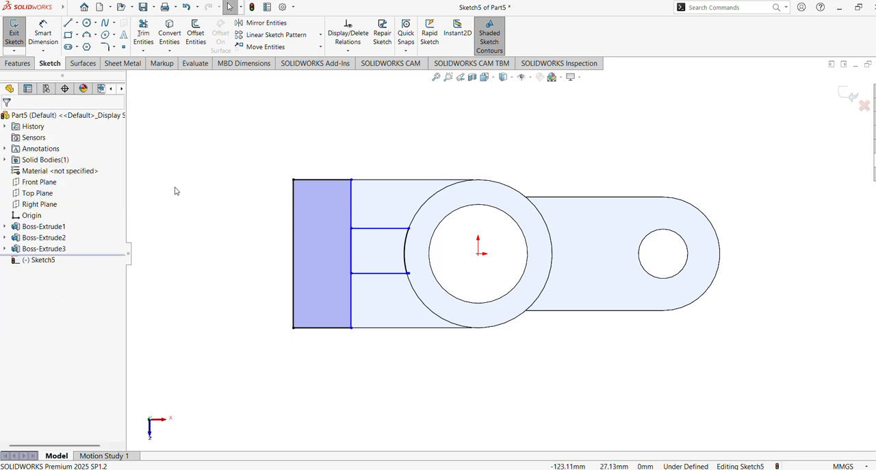
Step: Dimension the width of the rectangle at the arm's outer end as 15 mm
click(43, 30)
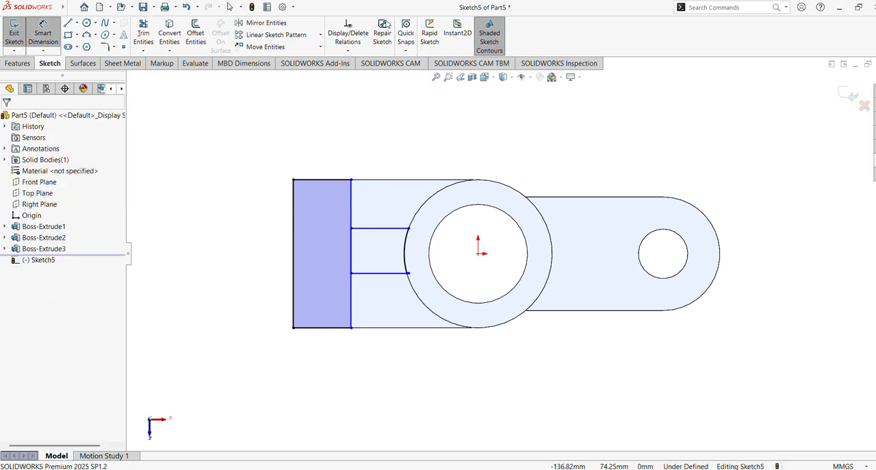
click(319, 171)
click(323, 169)
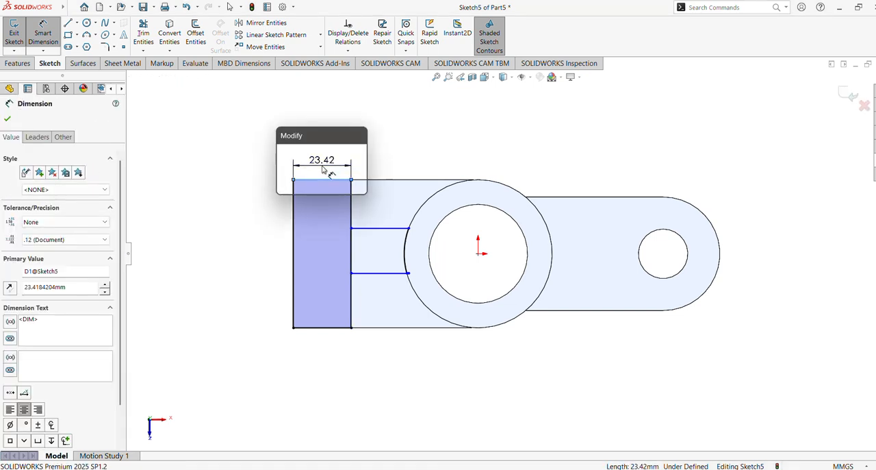
text(15)
key(Return)
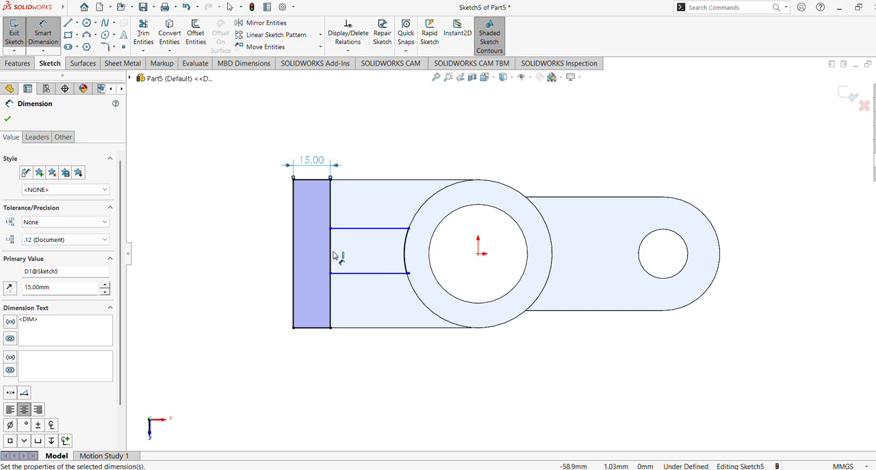
Step: Dimension the spacing between the narrow strip's two parallel lines as 10 mm
click(390, 229)
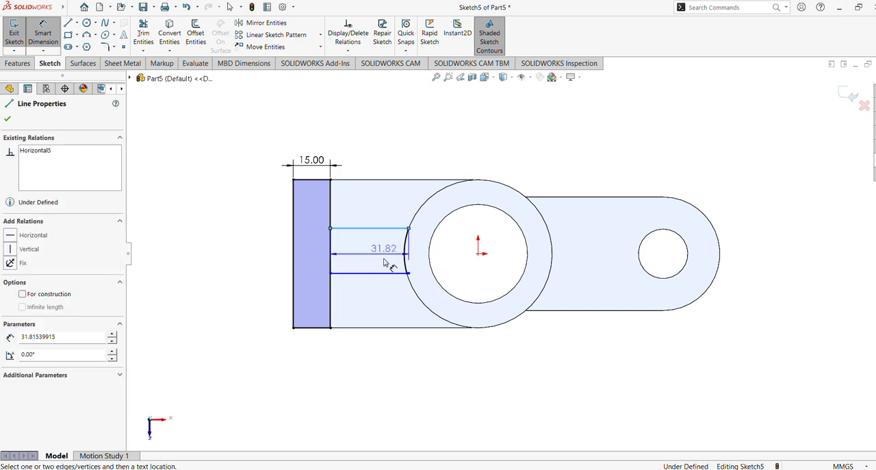
click(381, 273)
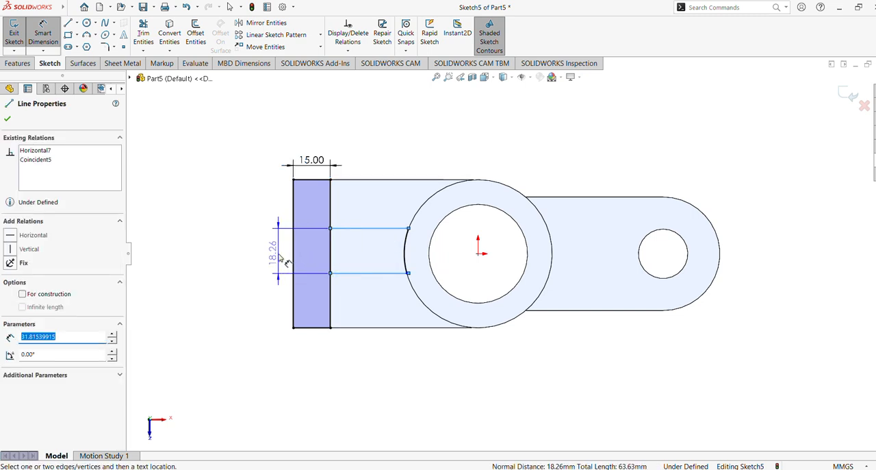
click(293, 255)
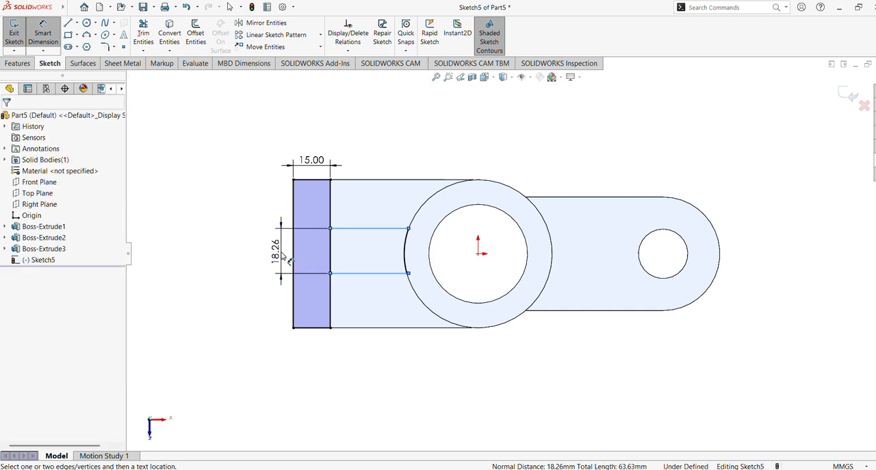
text(10)
key(Return)
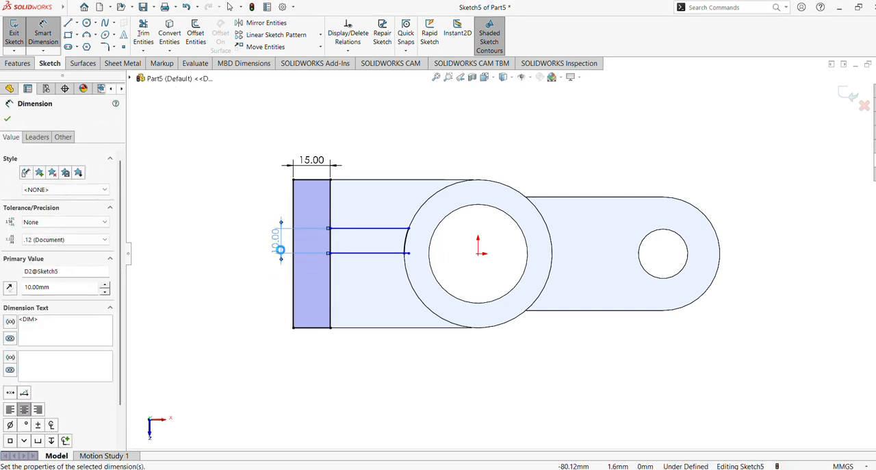
click(6, 120)
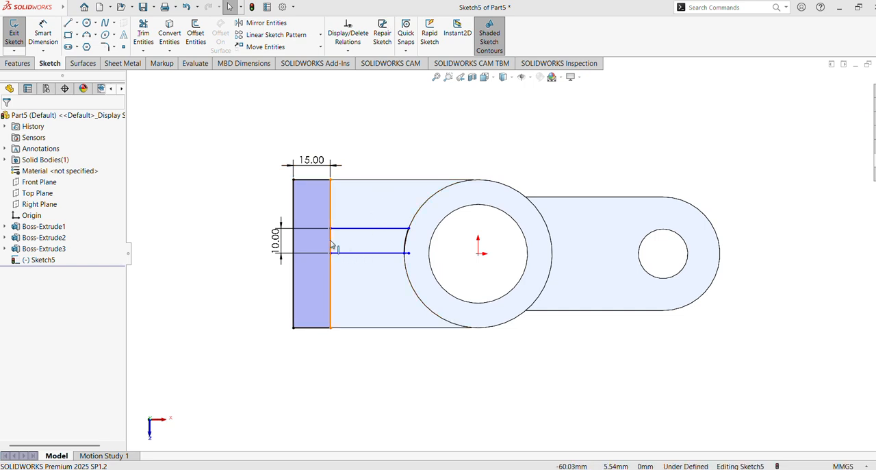
Step: Centre the 10 mm strip on the cylinder's axis and close its ends against the arc on the cylinder's outer edge
scroll(379, 251, up, 5)
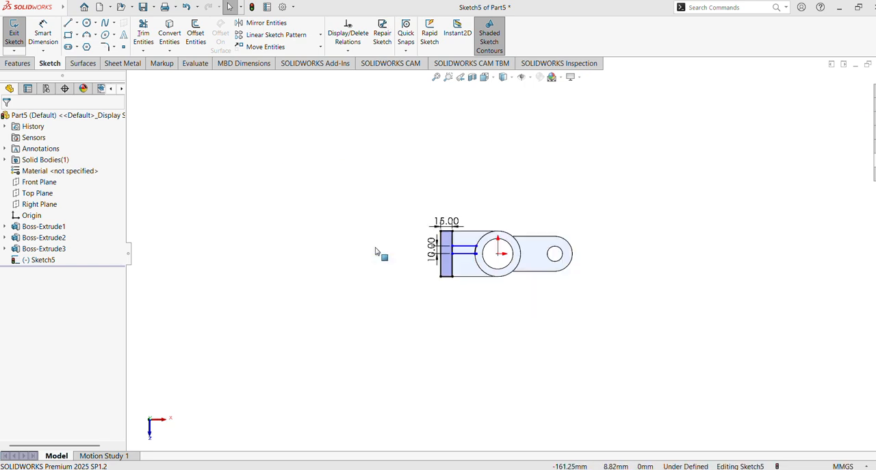
scroll(524, 274, down, 8)
mouse_move(404, 237)
ctrl+middle_down()
mouse_move(563, 280)
mouse_move(587, 297)
ctrl+middle_up()
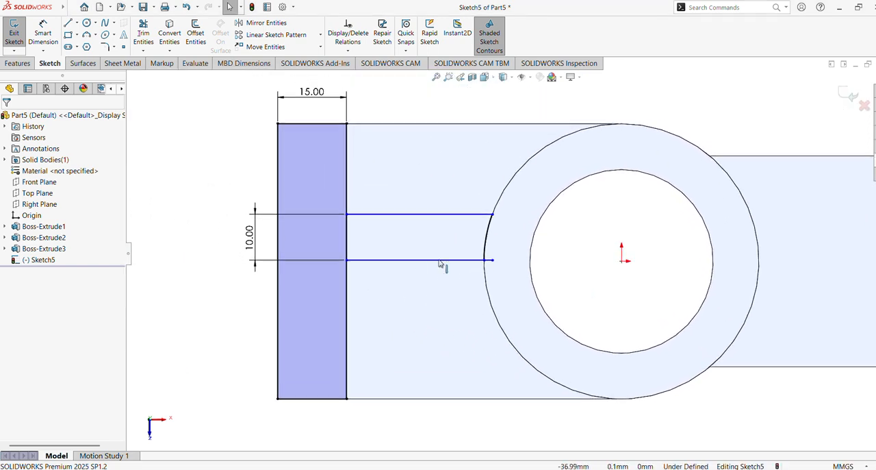
click(348, 241)
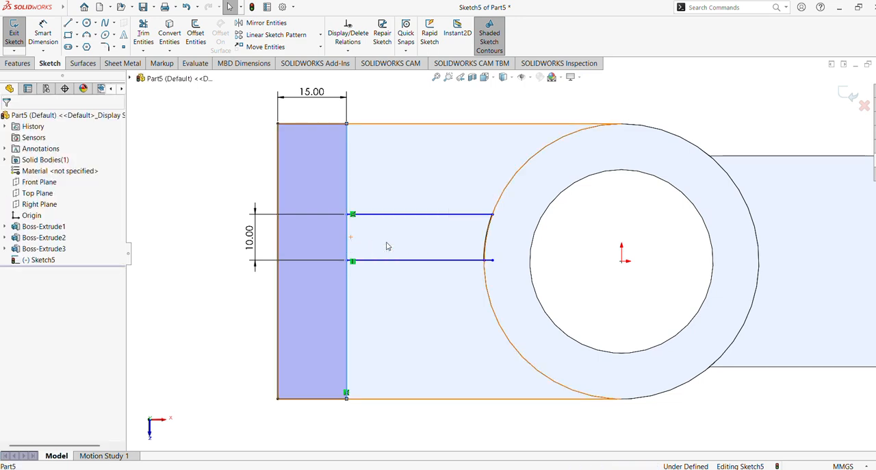
click(402, 224)
click(155, 225)
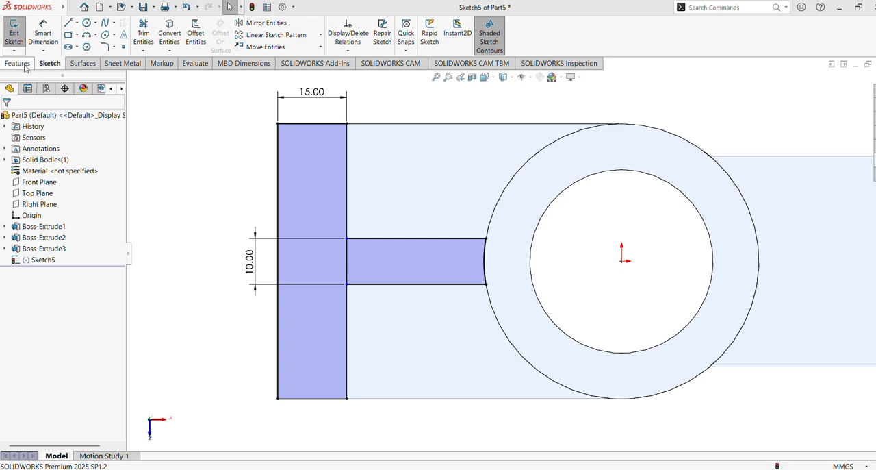
Step: Extrude the end rectangle and the narrow strip regions with Up To Surface, ending at the cylinder's top face
click(26, 65)
click(26, 41)
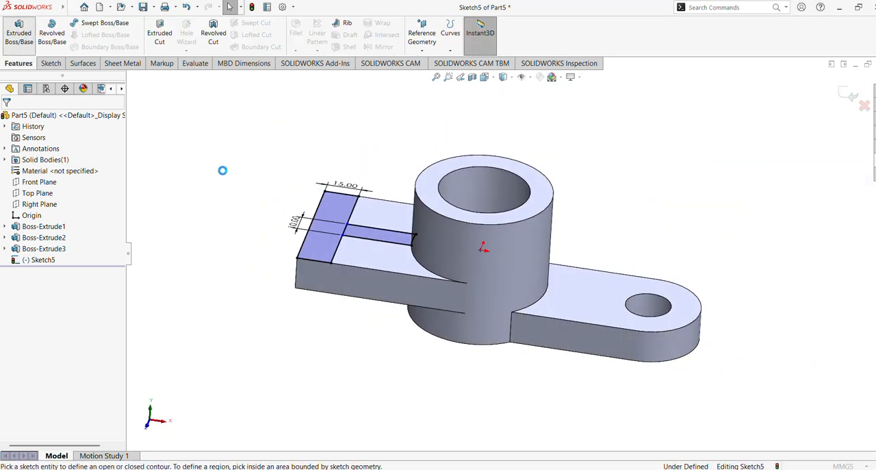
click(334, 245)
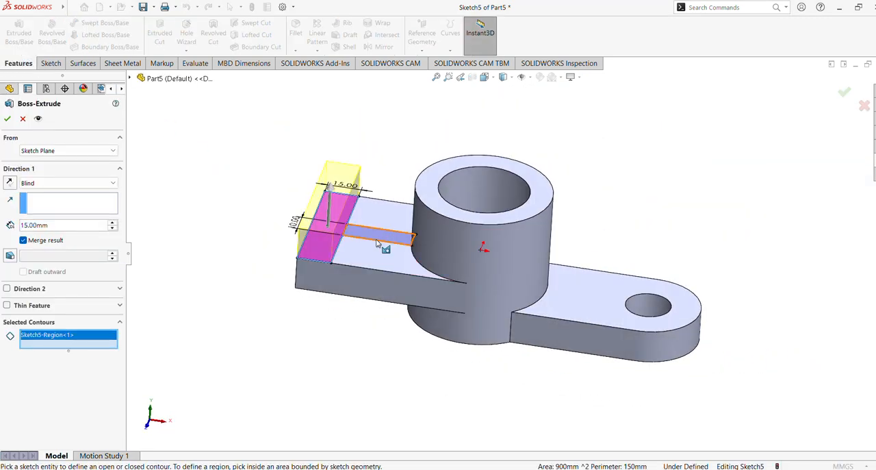
click(378, 233)
middle_drag(255, 208, 264, 255)
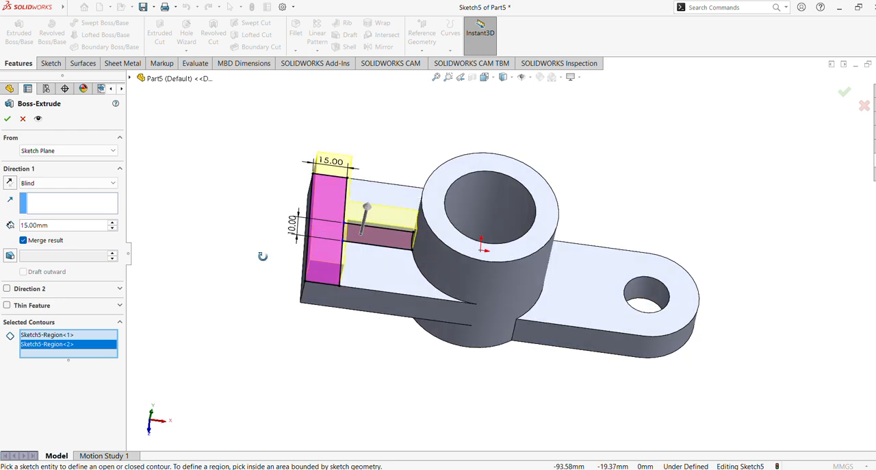
click(89, 186)
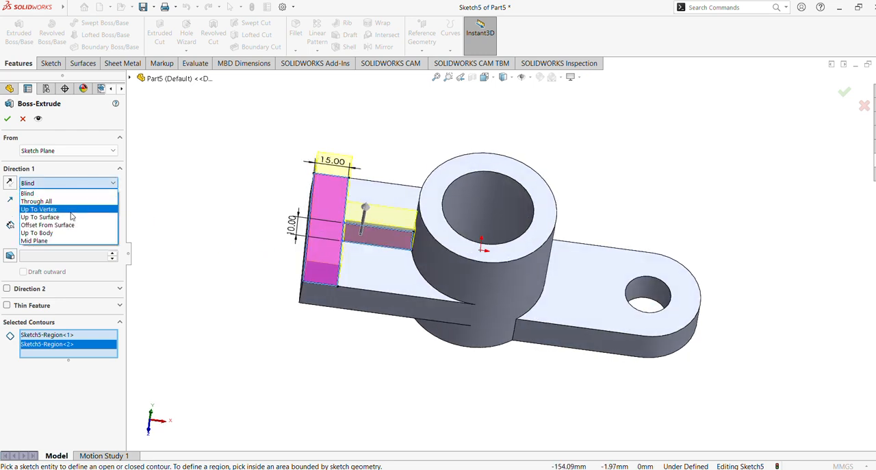
click(72, 217)
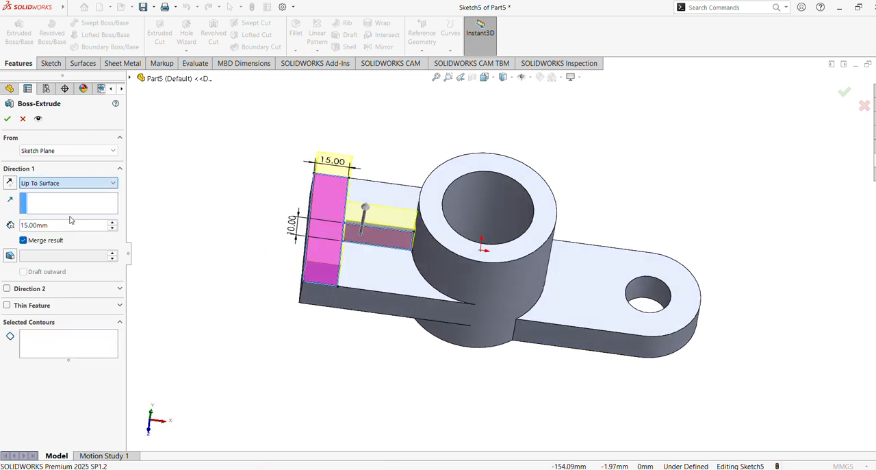
click(432, 200)
middle_drag(432, 199, 36, 159)
click(7, 120)
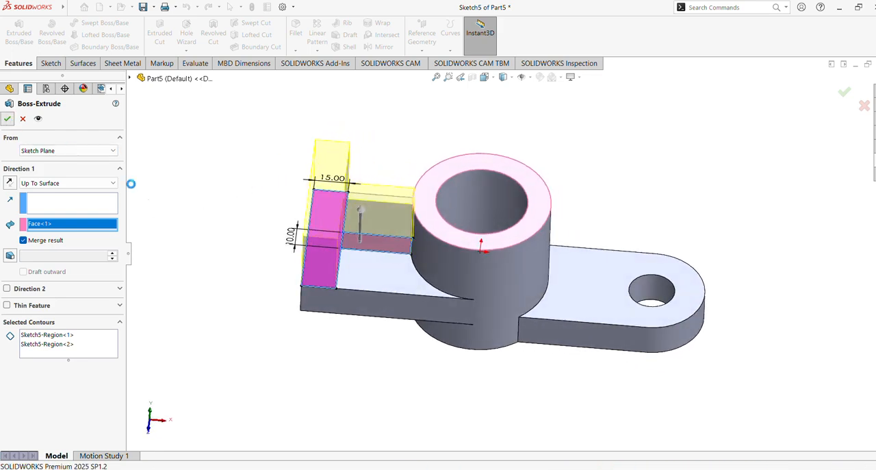
Step: Start a new sketch on the outer end face of the rectangular arm
middle_drag(246, 216, 226, 226)
middle_drag(231, 162, 386, 182)
click(403, 178)
click(446, 142)
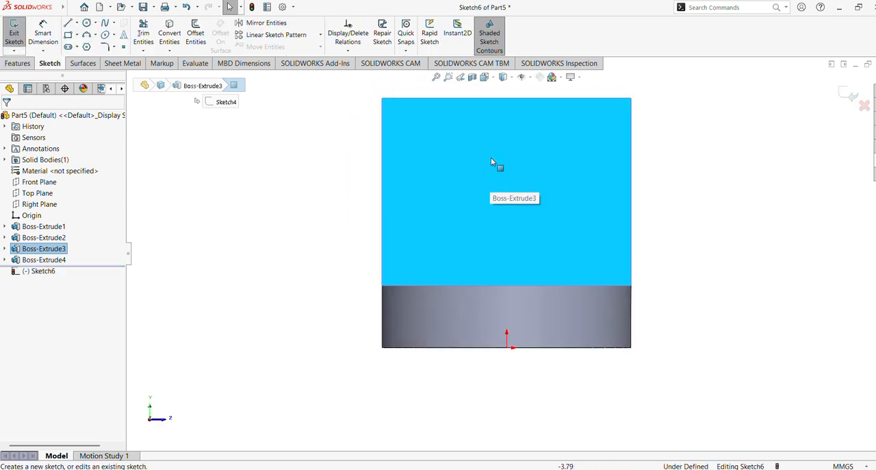
Step: Draw a vertical centerline from the origin to the midpoint of the end face's upper edge
scroll(494, 148, up, 2)
scroll(494, 149, down, 2)
ctrl+middle_drag(495, 148, 476, 204)
click(77, 24)
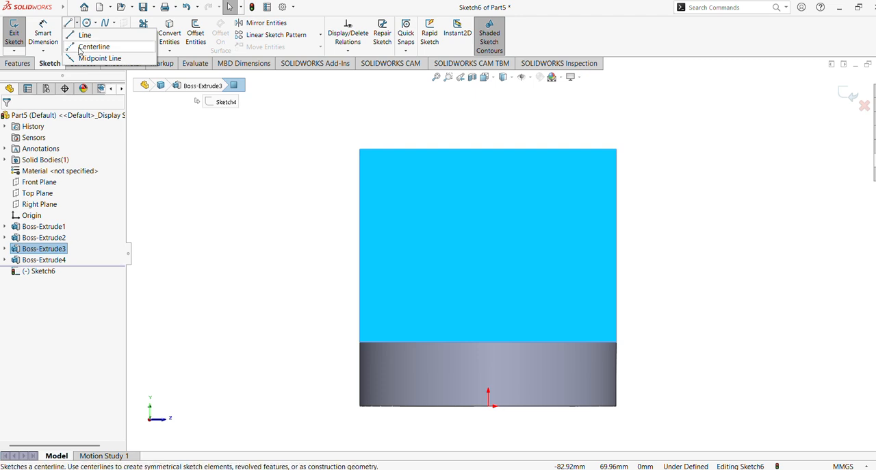
click(93, 47)
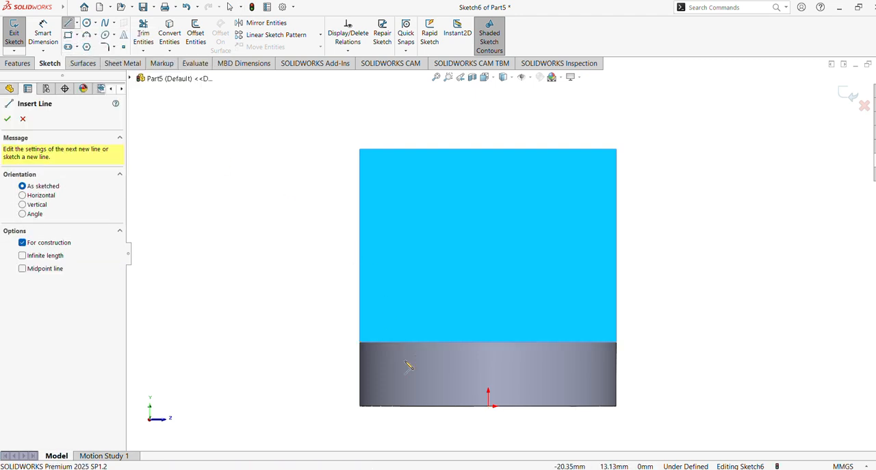
click(488, 406)
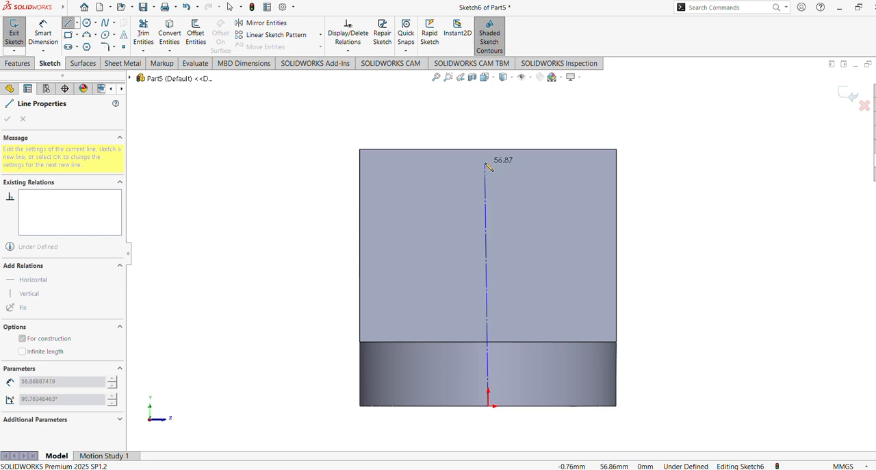
double_click(488, 150)
key(Escape)
Step: Draw a horizontal centerline across the vertical one, about 48 mm above the origin
click(77, 24)
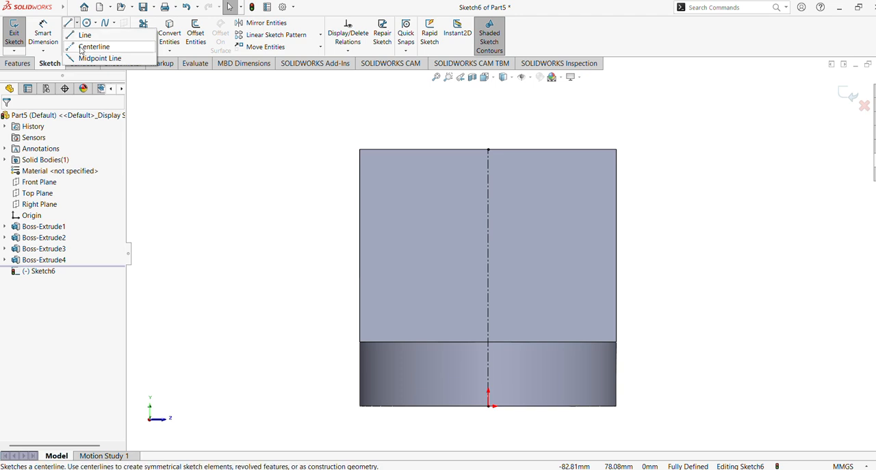
click(89, 46)
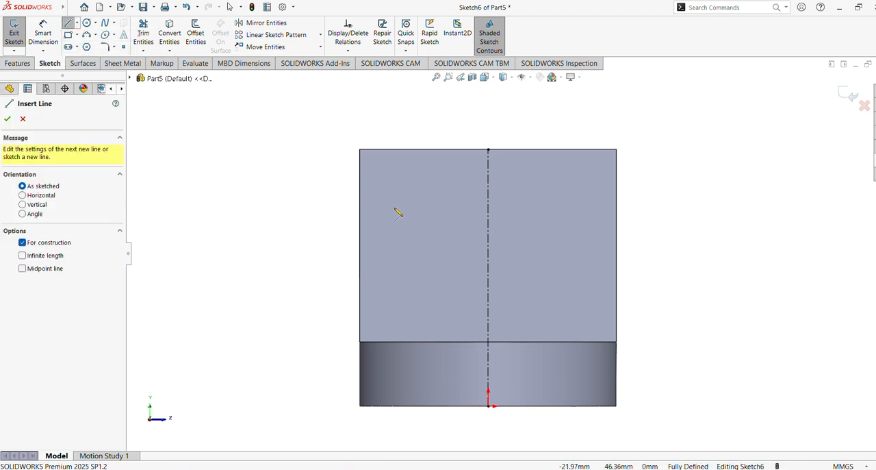
drag(391, 201, 546, 201)
key(Escape)
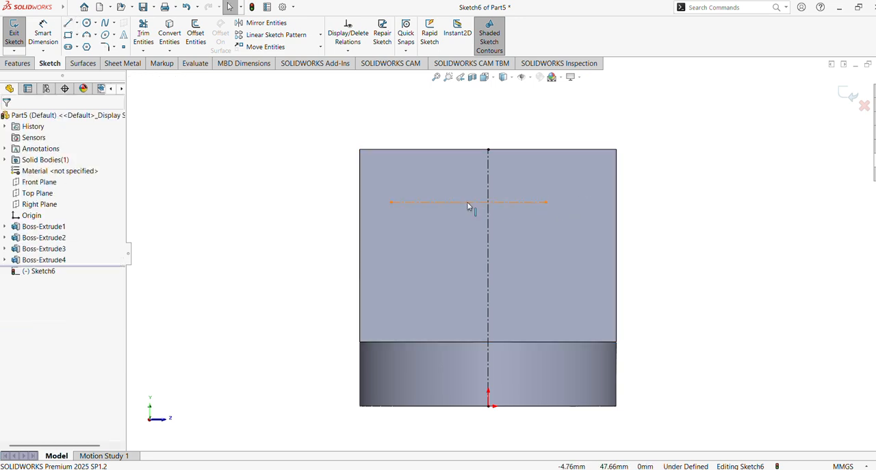
Step: Try to apply a Midpoint relation between the horizontal centerline's midpoint and the vertical centerline, and undo it
click(469, 202)
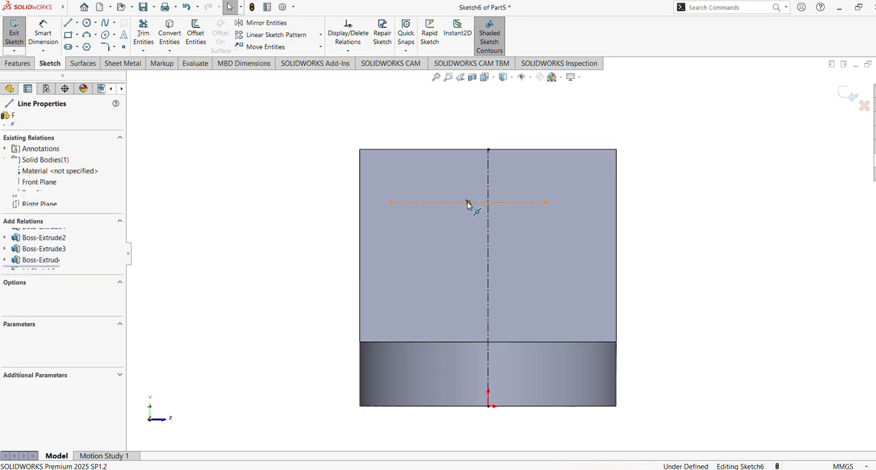
ctrl+click(489, 193)
click(516, 151)
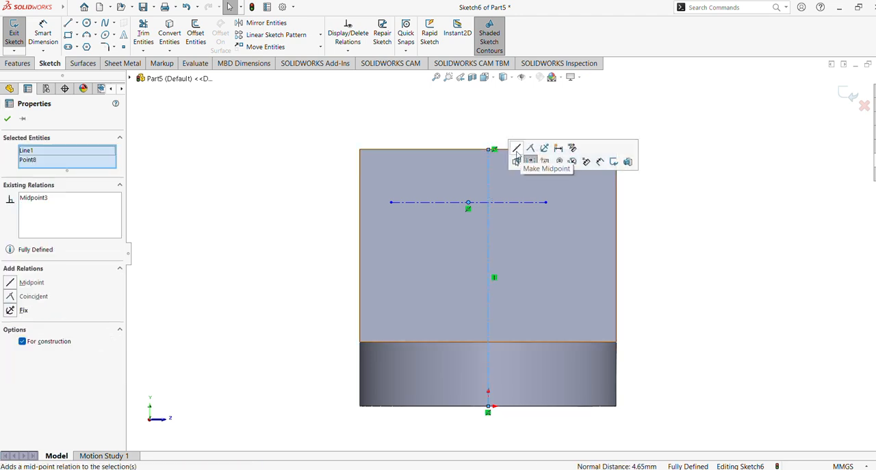
click(290, 217)
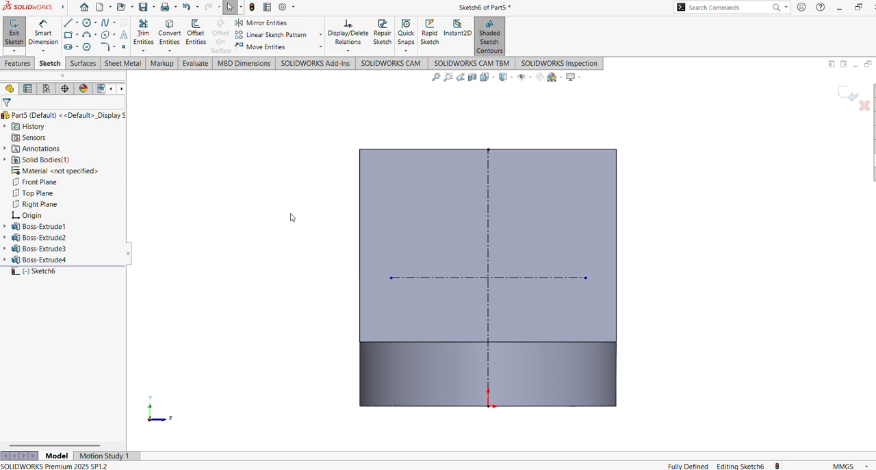
key(ctrl+z)
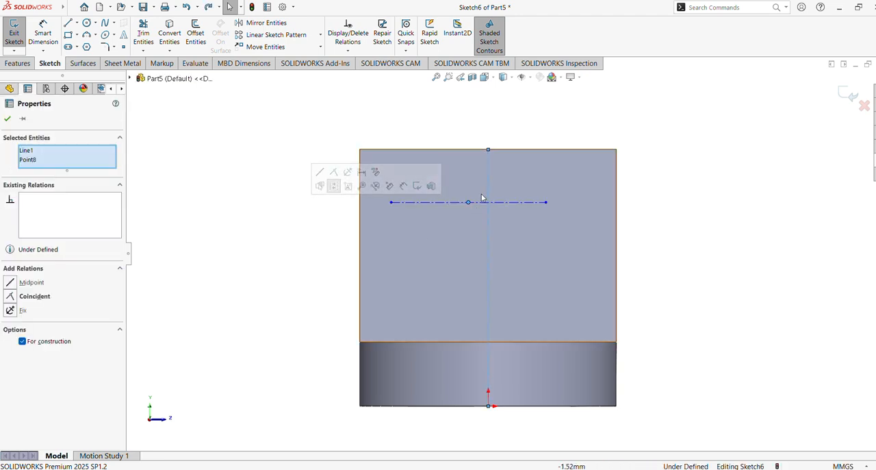
click(324, 249)
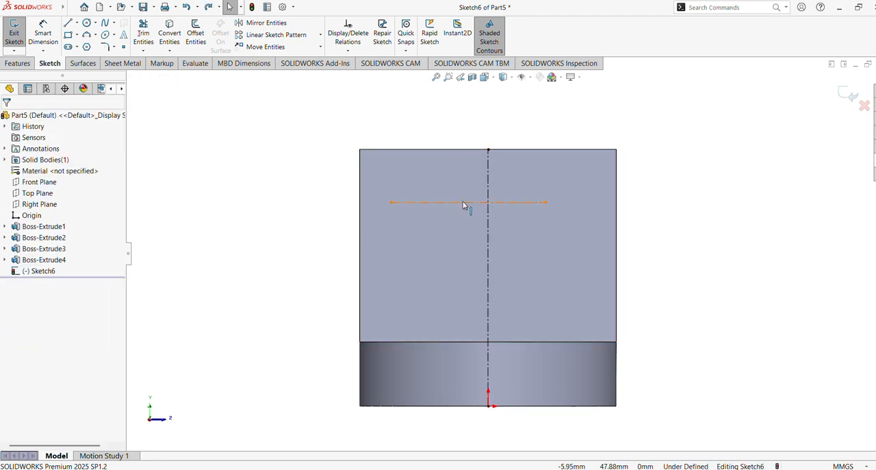
Step: Make the horizontal centerline's midpoint coincident with the vertical centerline
click(468, 202)
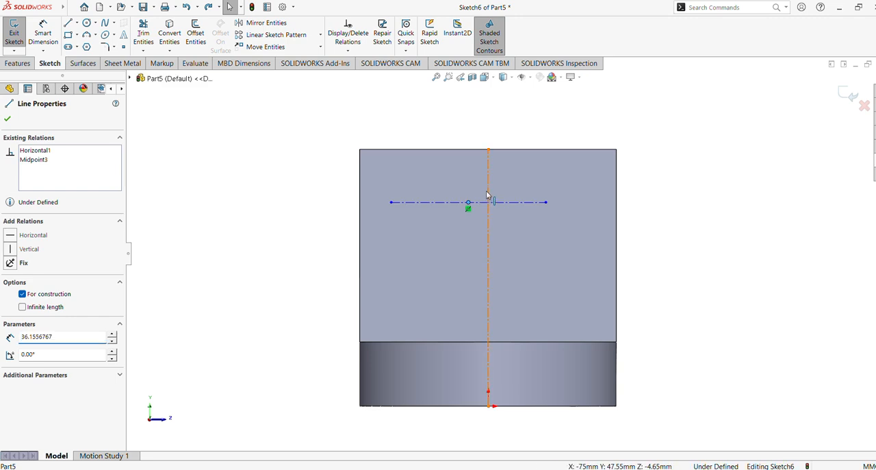
ctrl+click(488, 198)
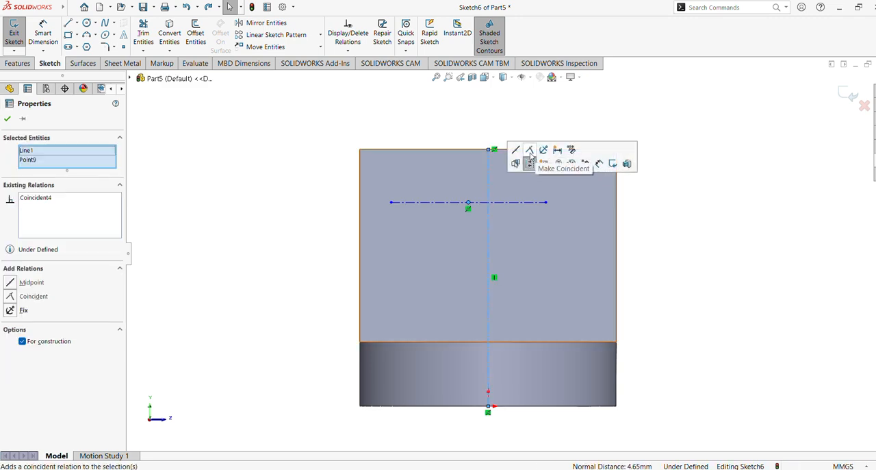
click(531, 152)
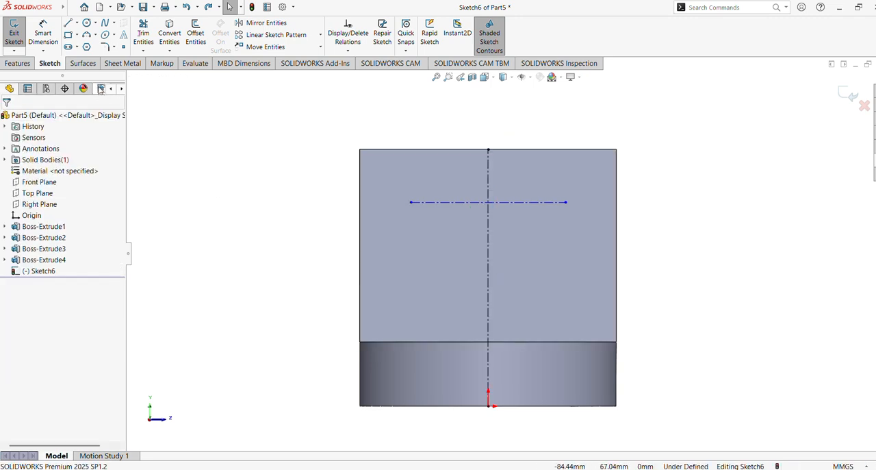
Step: Draw two circles about 20 mm and 18 mm in diameter, centred on the two ends of the horizontal centerline
click(87, 24)
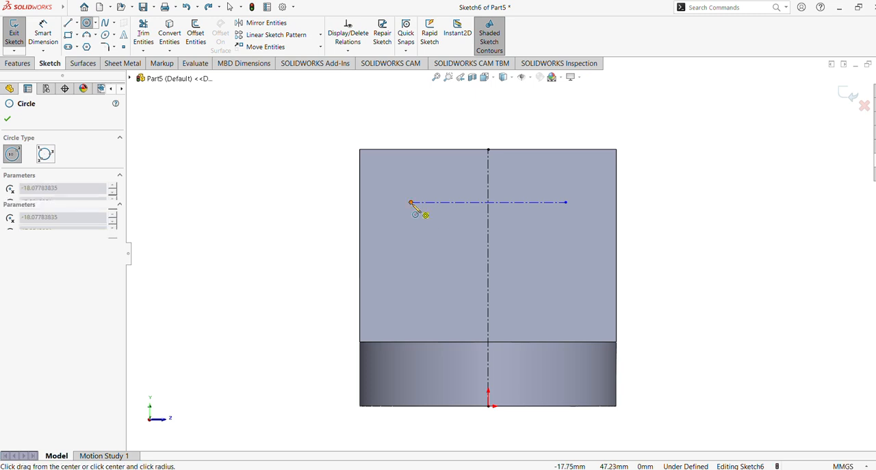
drag(411, 202, 453, 205)
mouse_move(566, 203)
mouse_down()
mouse_move(591, 226)
mouse_move(602, 224)
mouse_move(596, 233)
mouse_up()
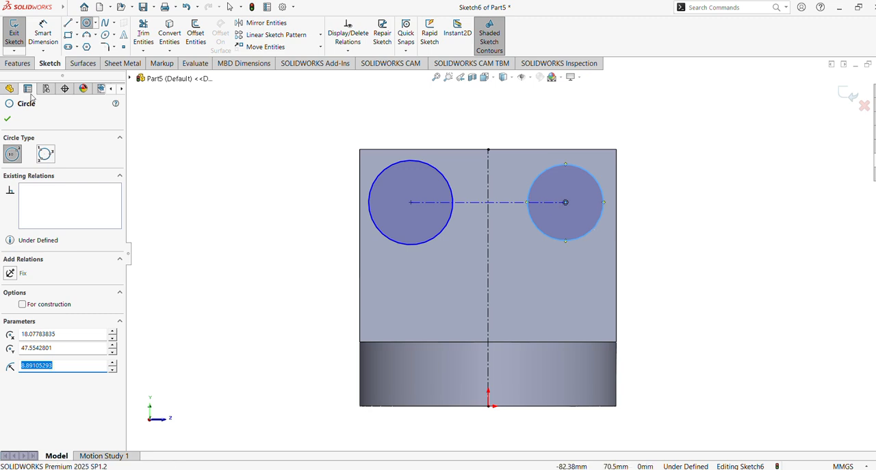
click(7, 121)
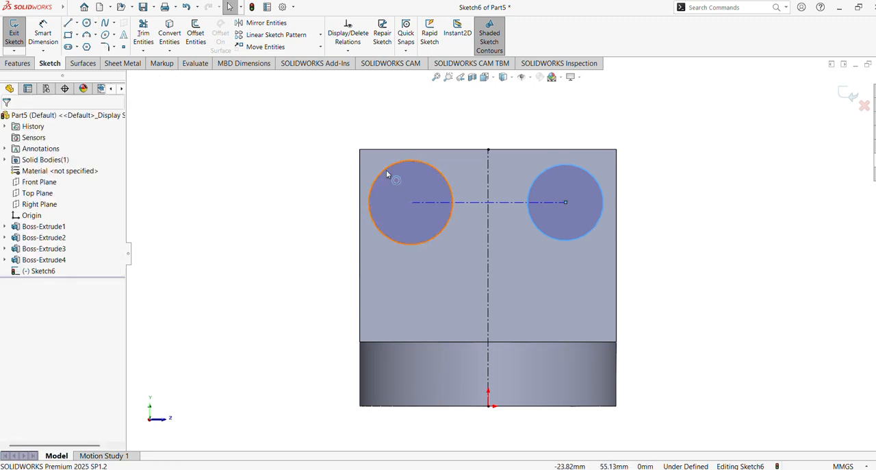
Step: Apply an Equal relation to the two circles on the end face
click(387, 173)
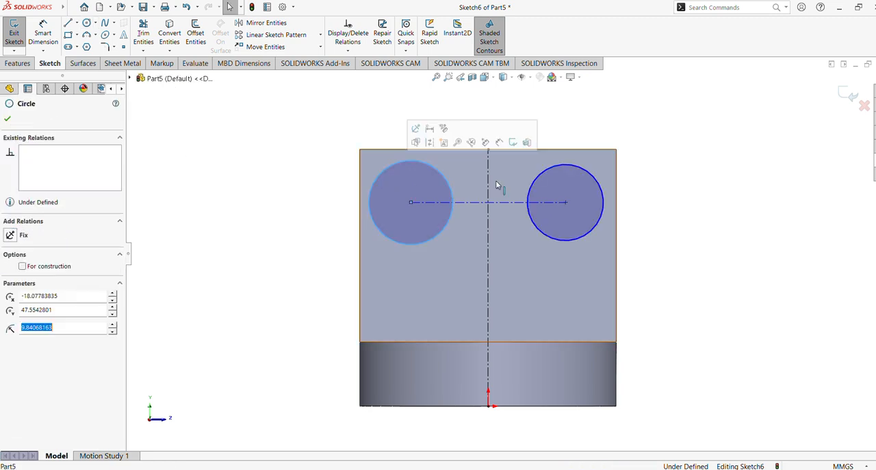
ctrl+click(534, 190)
click(603, 144)
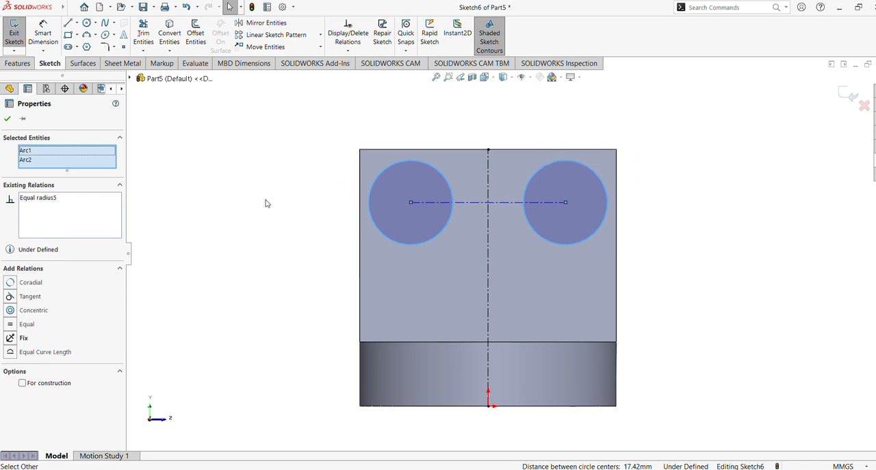
click(238, 210)
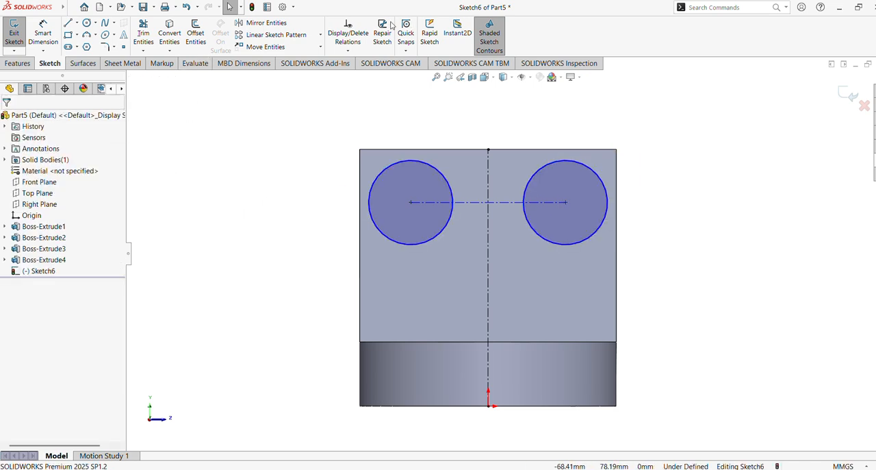
Step: Dimension the circle farther from the +Z side with a diameter of 16 mm
click(41, 38)
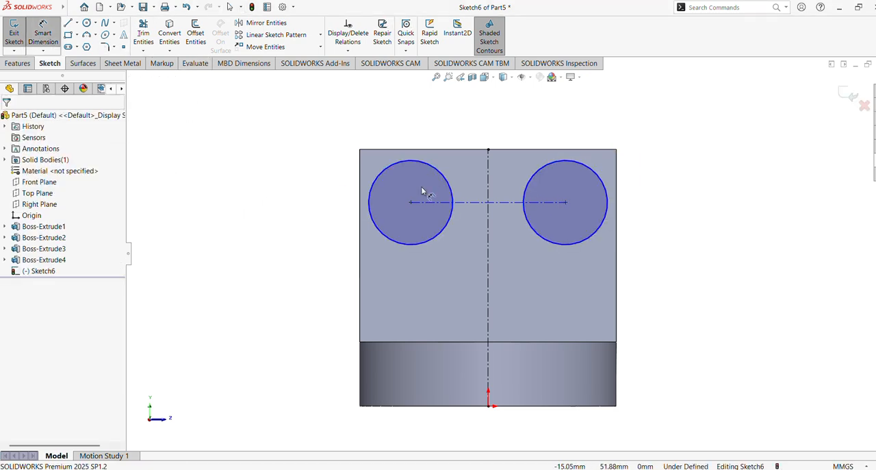
click(370, 203)
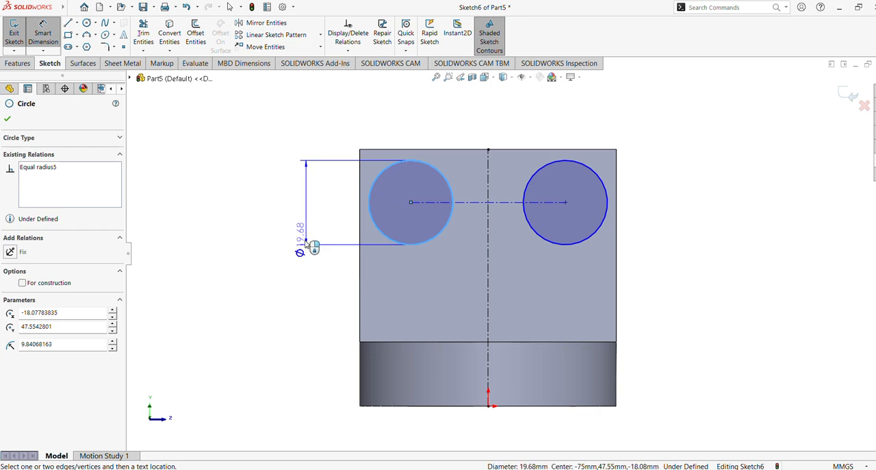
click(312, 218)
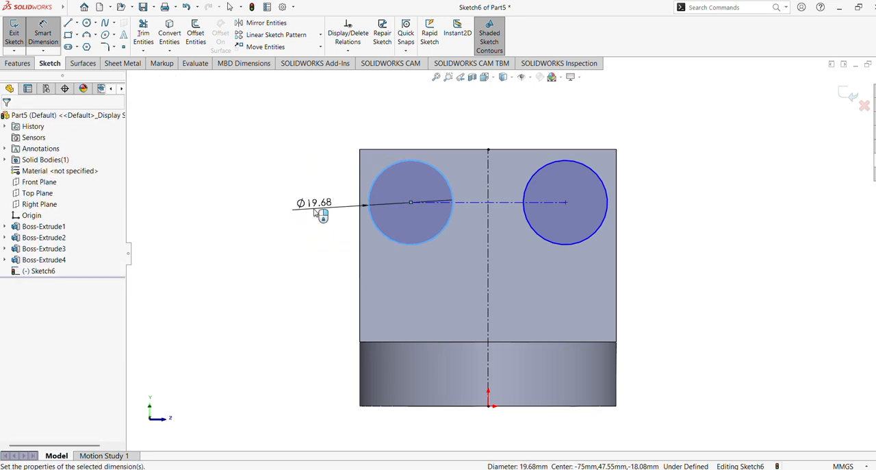
text(16)
key(Return)
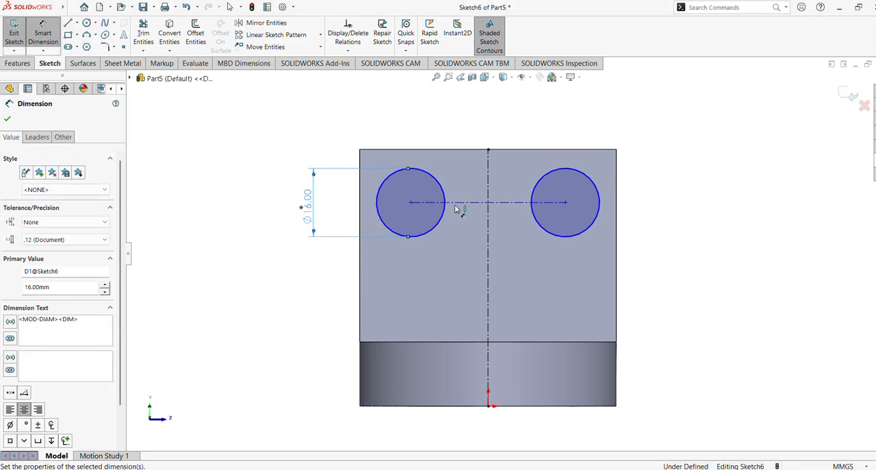
Step: Dimension the horizontal centerline between the circle centres to 35 mm
click(524, 202)
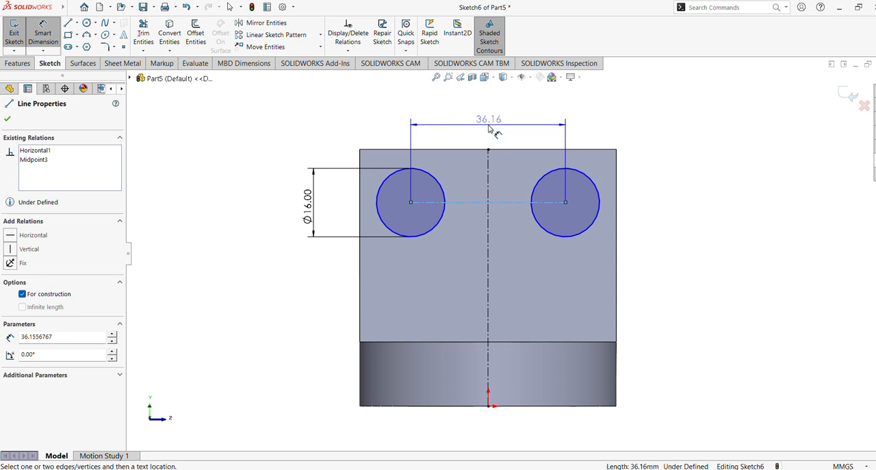
click(489, 128)
text(35)
key(Return)
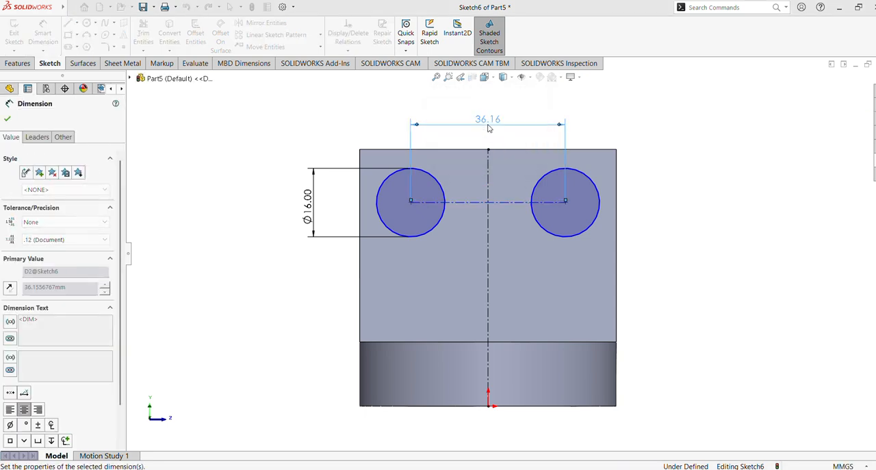
click(9, 120)
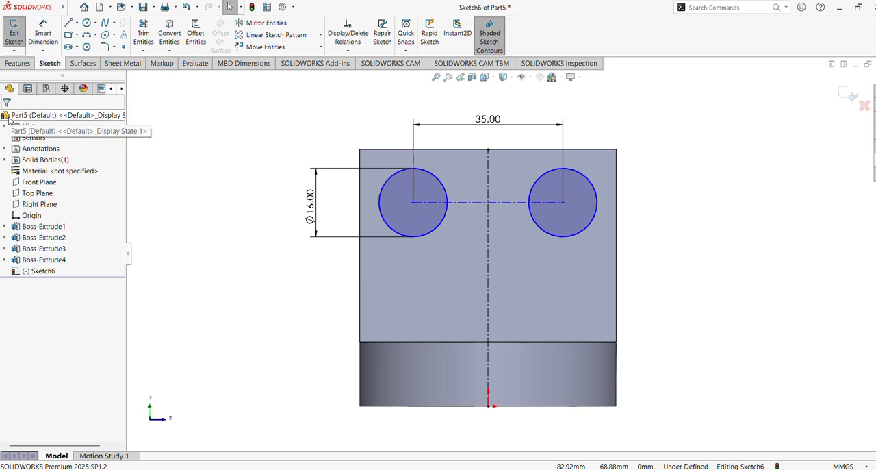
click(444, 150)
click(413, 203)
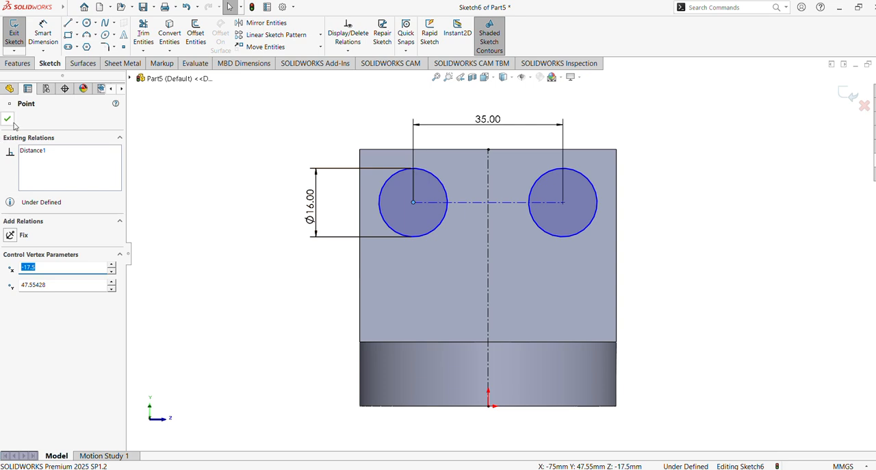
click(181, 126)
Step: Dimension the distance from the end face's upper edge to the circle centre as 15 mm
click(49, 50)
click(72, 62)
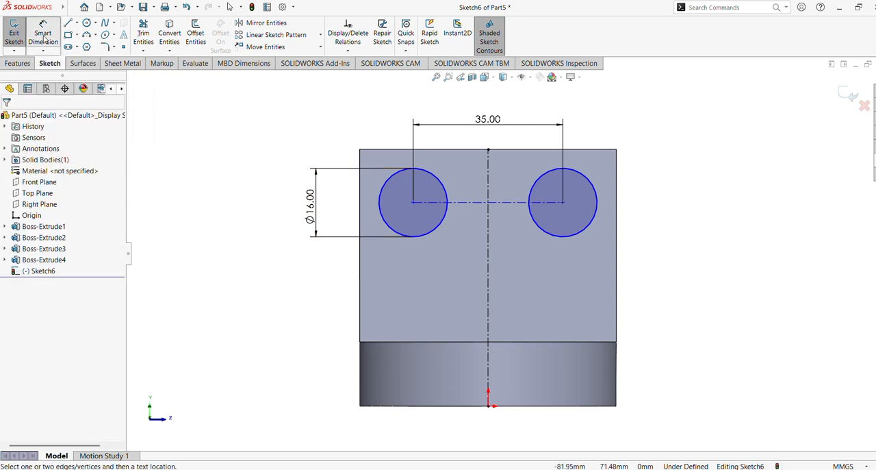
click(553, 150)
click(563, 203)
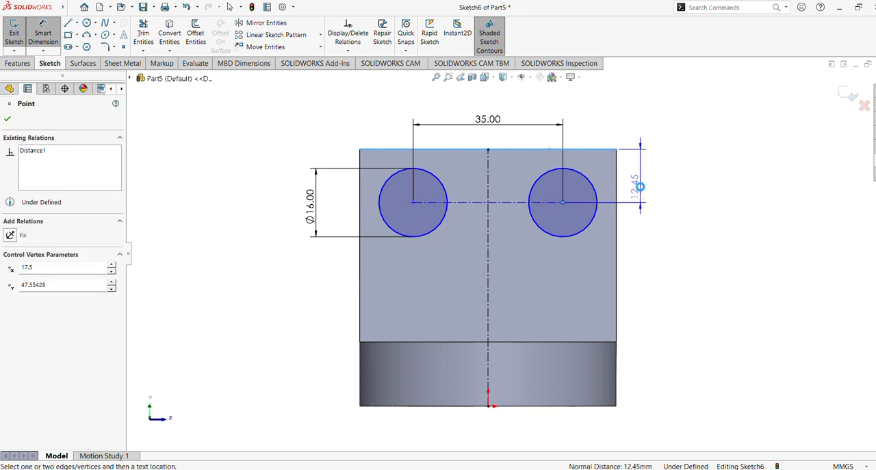
click(640, 186)
text(15)
key(Return)
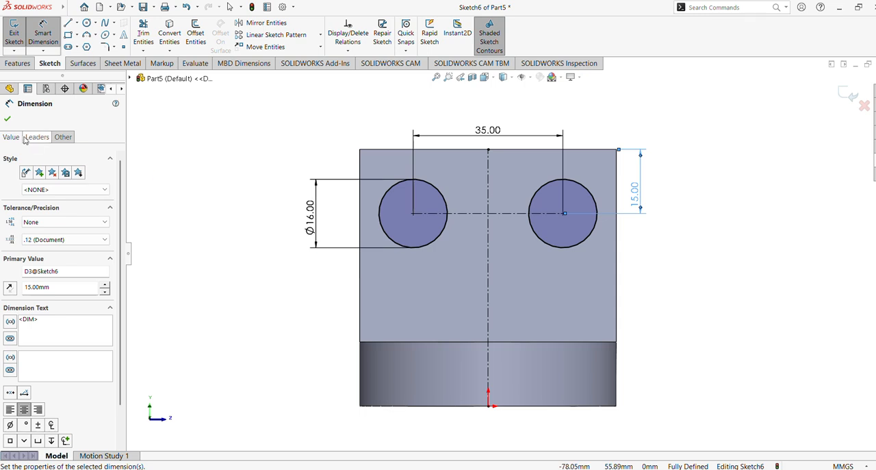
click(8, 121)
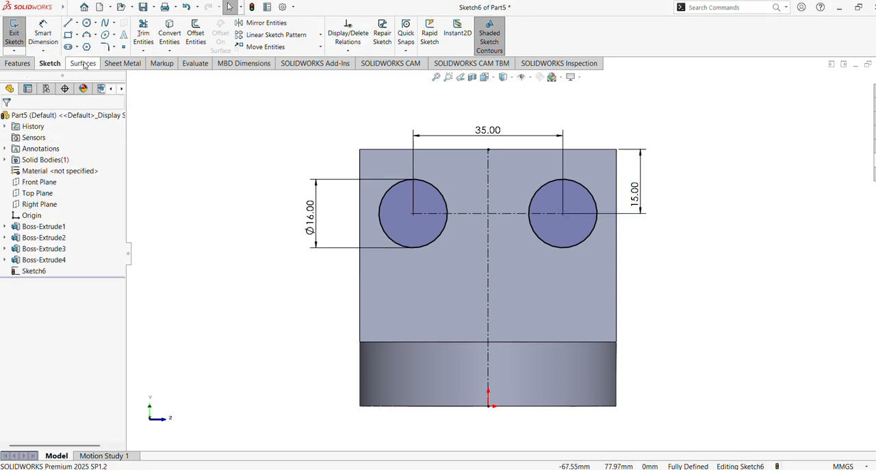
Step: Cut the two circles through the upright end plate with Extruded Cut, using the Up To Next end condition
click(17, 63)
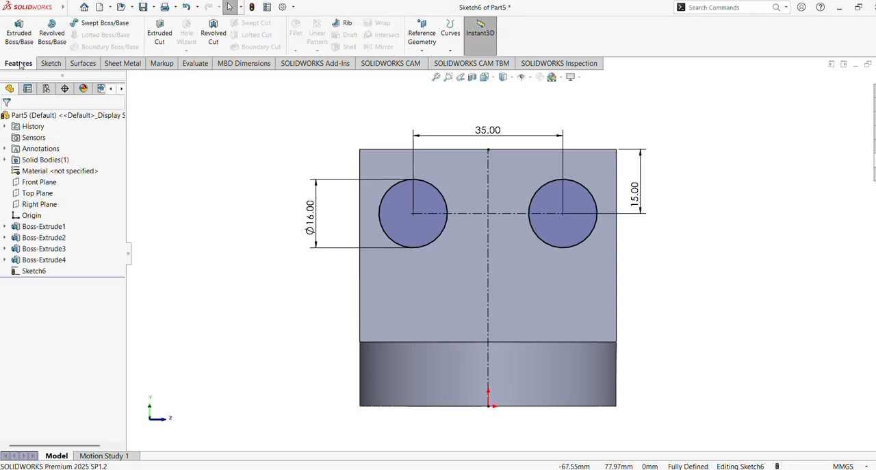
click(157, 38)
middle_drag(331, 126, 369, 107)
click(85, 183)
click(76, 193)
middle_drag(147, 194, 152, 177)
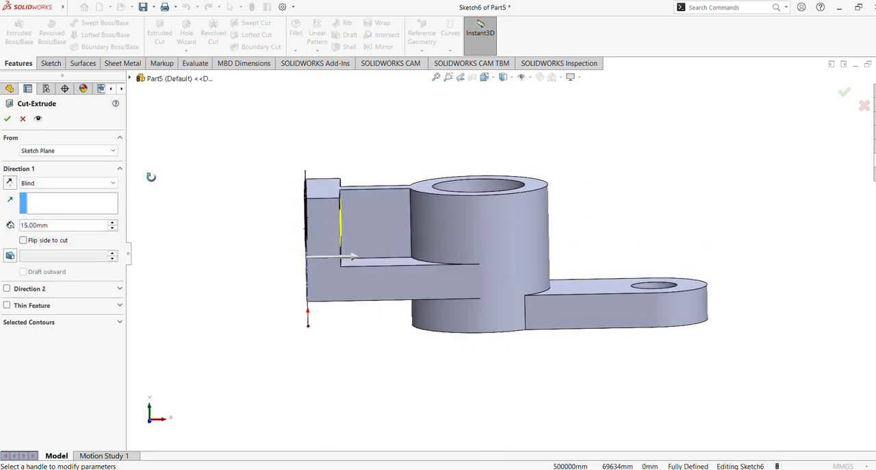
click(114, 222)
middle_drag(174, 205, 193, 205)
click(107, 184)
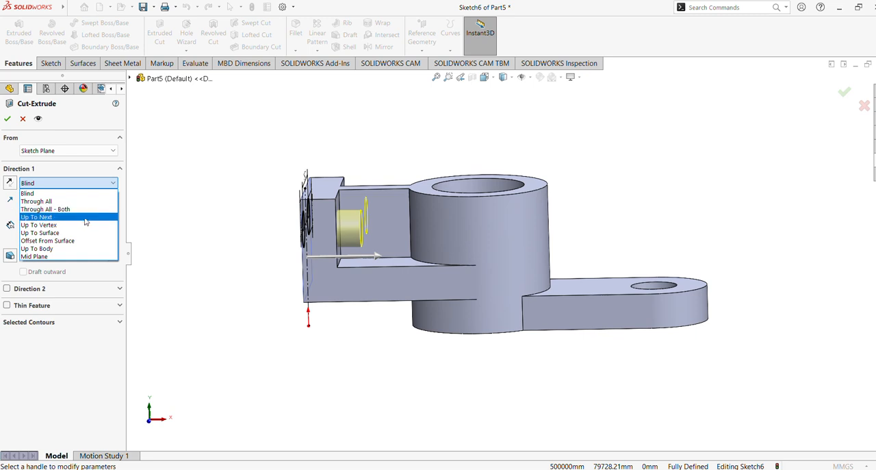
click(83, 219)
middle_drag(137, 213, 163, 210)
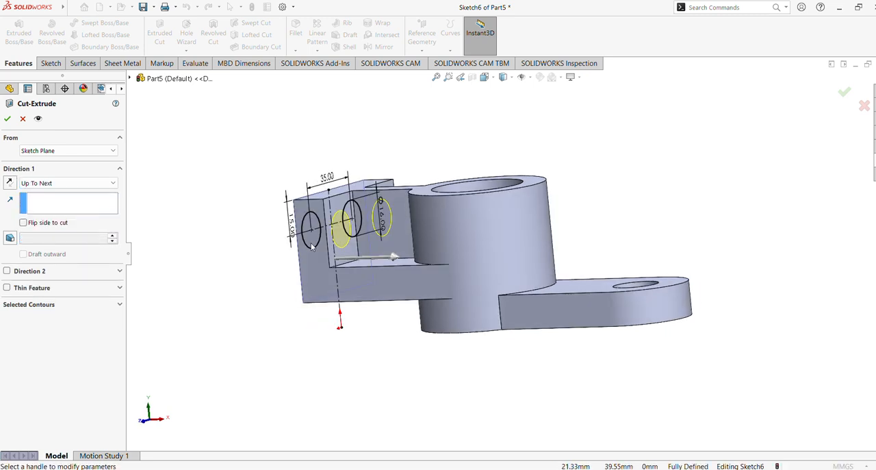
middle_drag(170, 215, 205, 219)
click(9, 119)
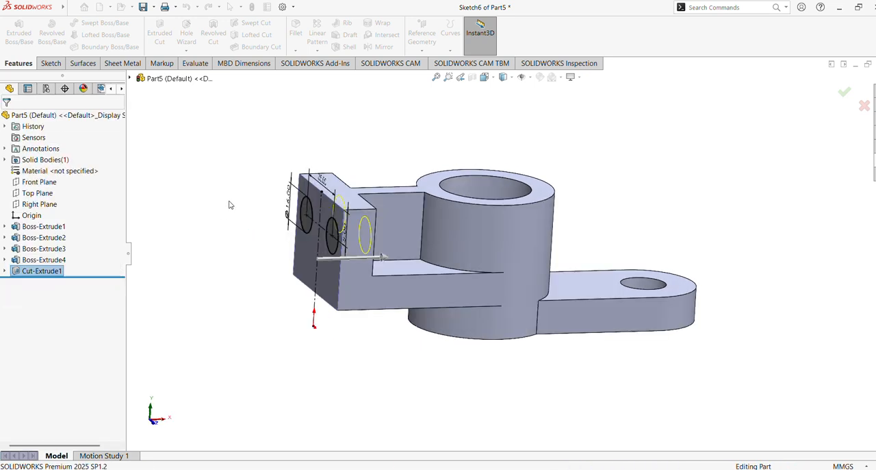
Step: Start a new sketch on the Front Plane
middle_drag(239, 210, 240, 155)
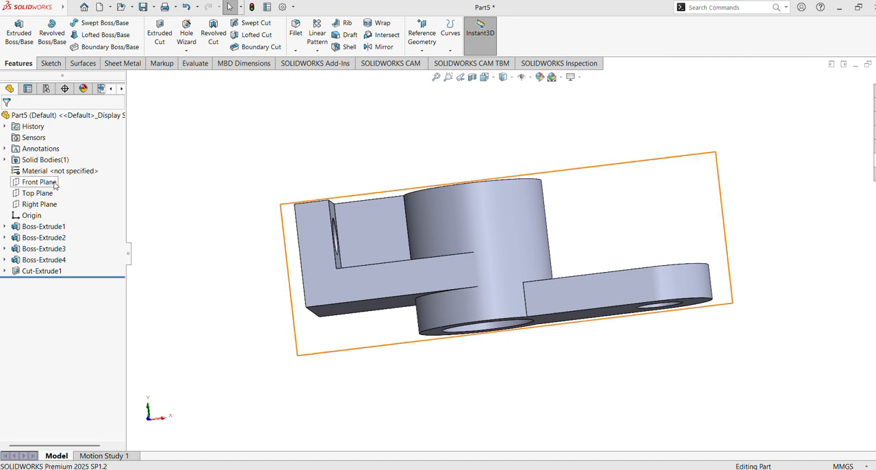
click(51, 182)
click(62, 169)
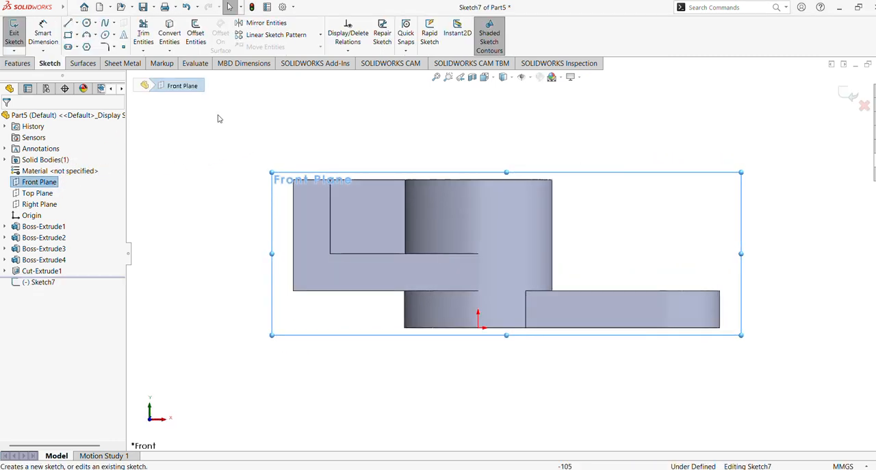
Step: Sketch a sloped line about 52.5 mm long from the rounded arm's top surface to the cylinder's upper outer corner
click(69, 25)
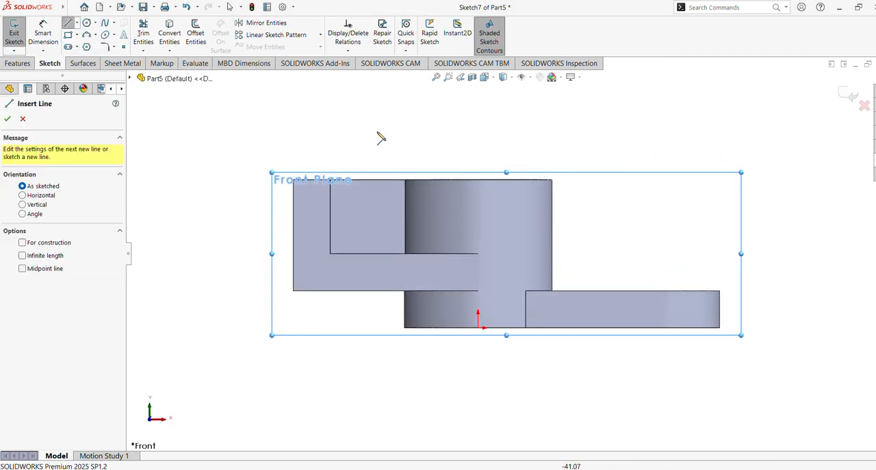
click(619, 291)
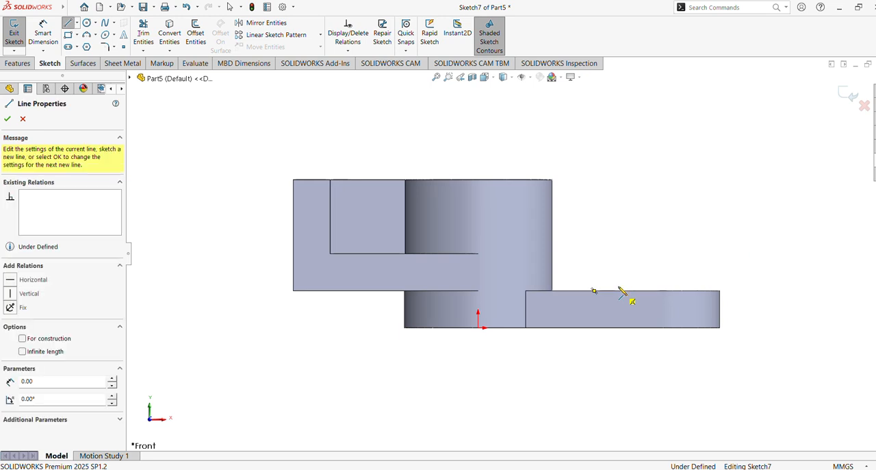
click(551, 180)
scroll(552, 144, down, 5)
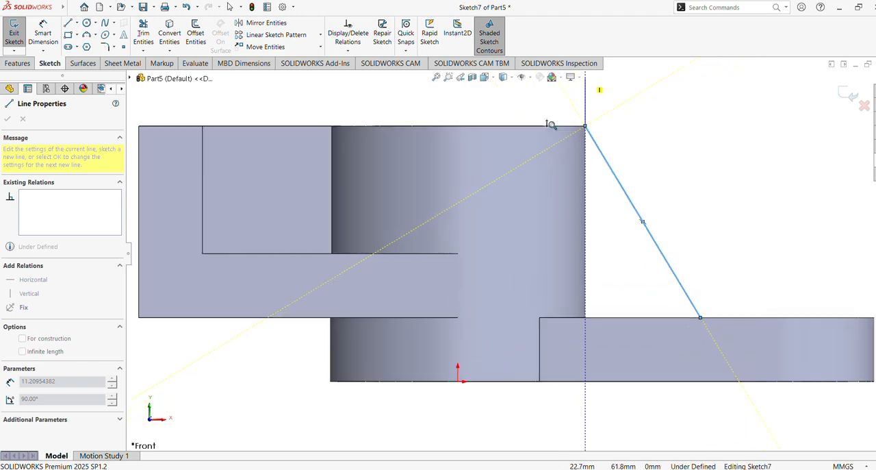
mouse_move(587, 137)
middle_down()
mouse_move(573, 170)
mouse_move(576, 207)
middle_up()
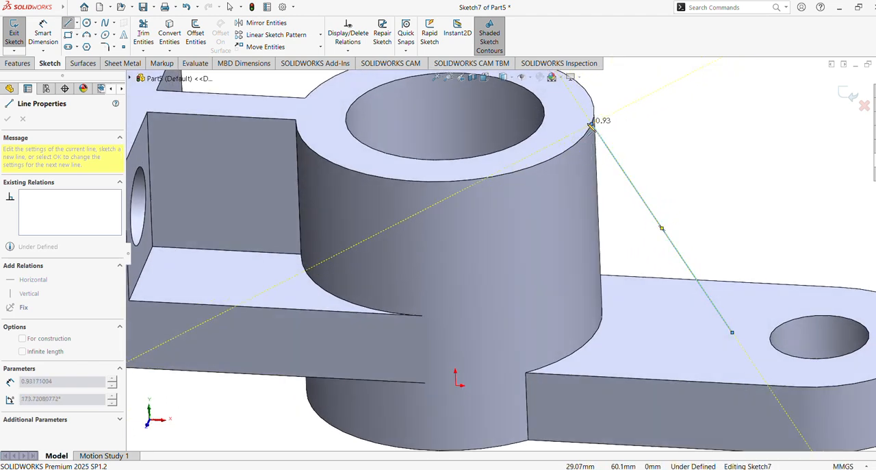
double_click(732, 332)
key(Escape)
middle_drag(653, 220, 655, 161)
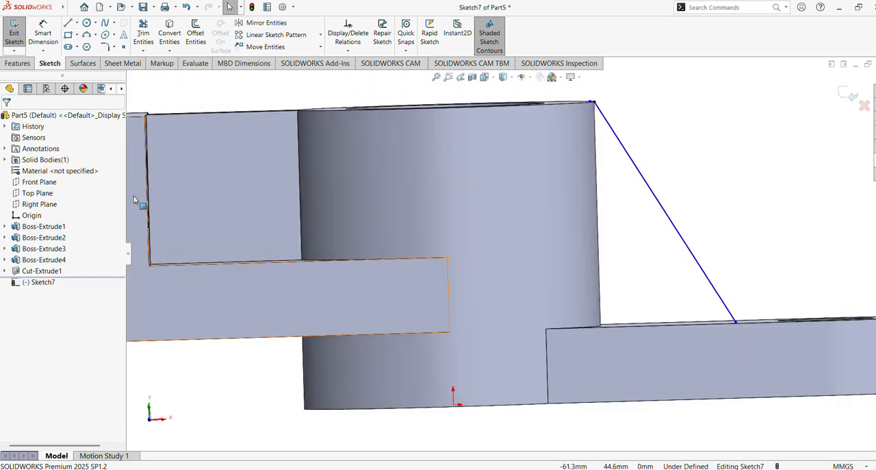
Step: Dimension the horizontal distance from the cylinder's outer edge to the sloped line's lower endpoint as 25 mm
click(38, 183)
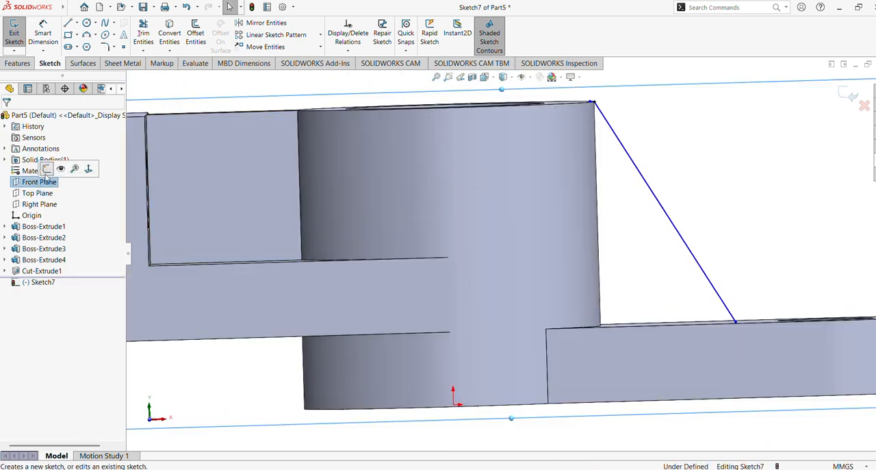
click(85, 172)
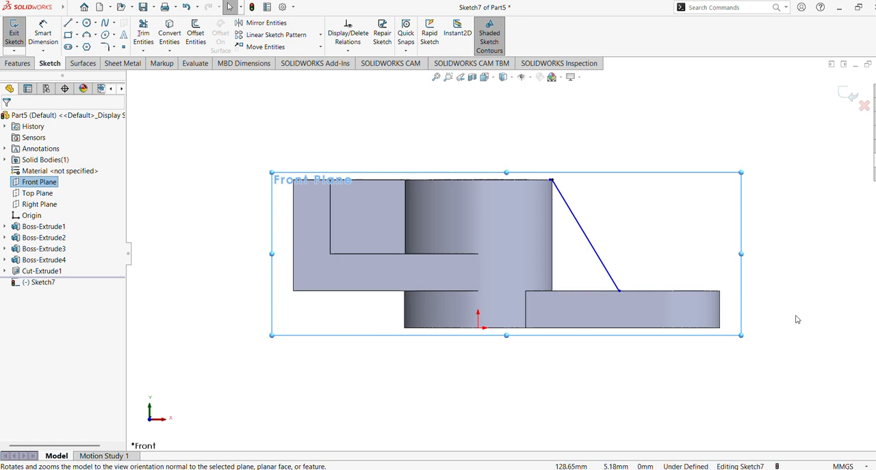
click(44, 36)
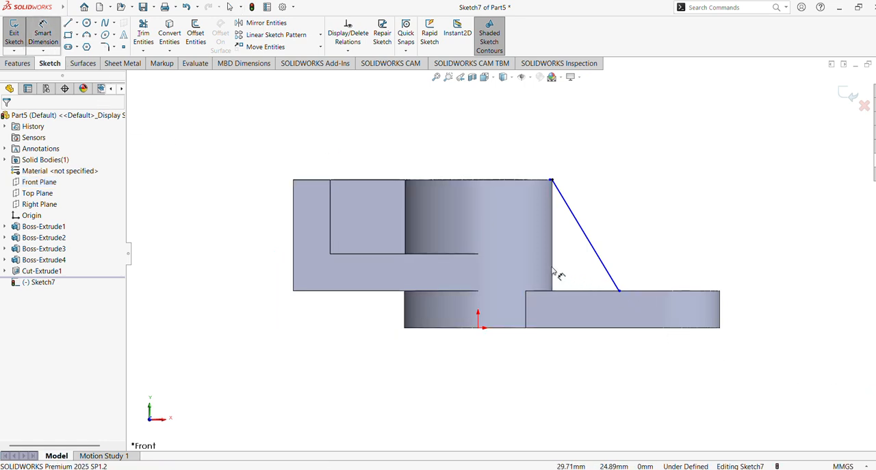
click(615, 282)
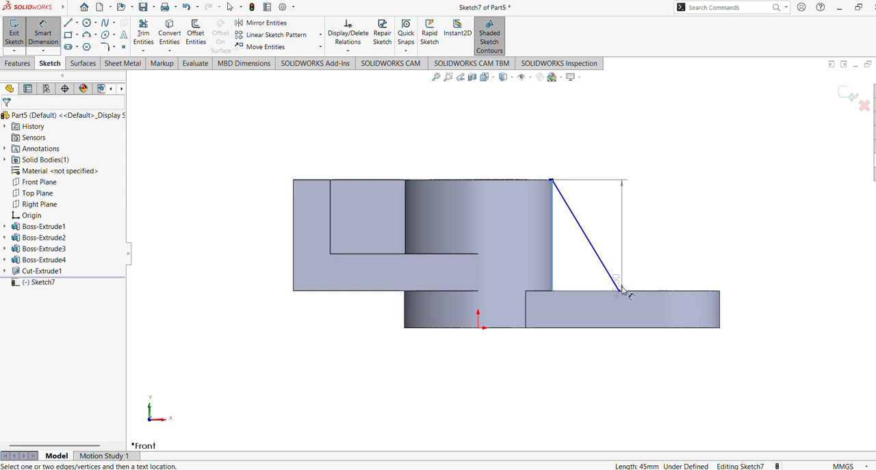
click(620, 290)
click(590, 359)
text(25)
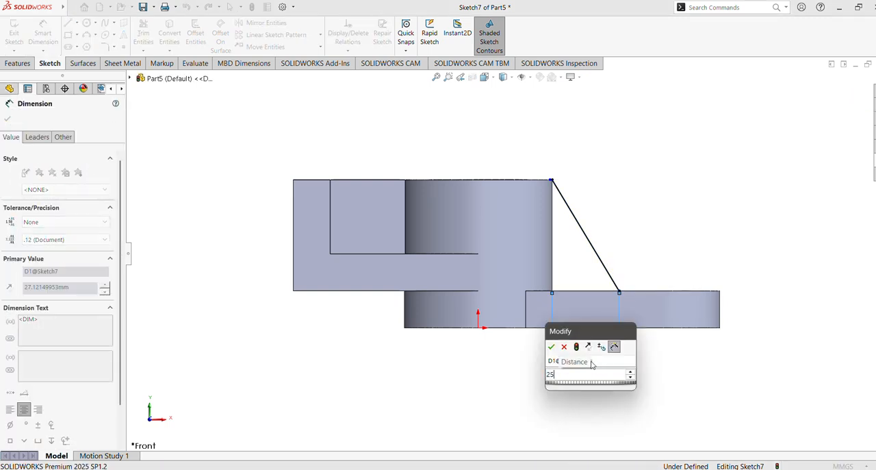
key(Return)
Step: Create a 10 mm thick rib from the sloped line, thickened on both sides, with the material side flipped toward the cylinder
click(18, 63)
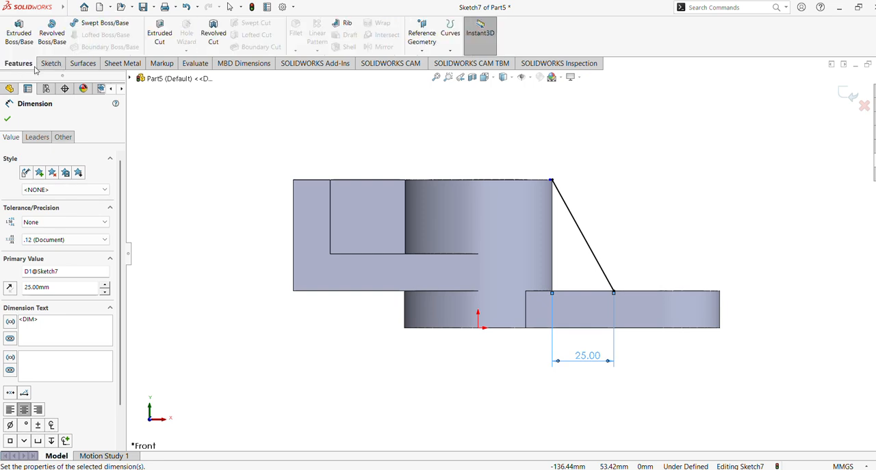
click(343, 22)
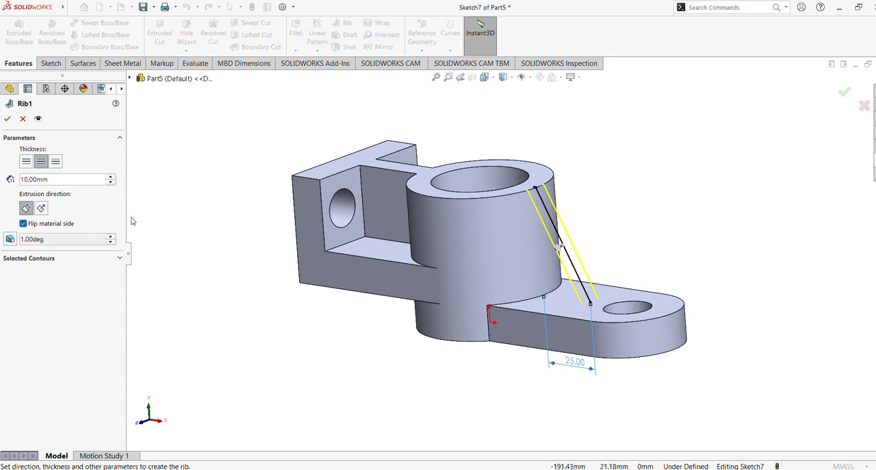
middle_drag(174, 205, 221, 185)
click(6, 119)
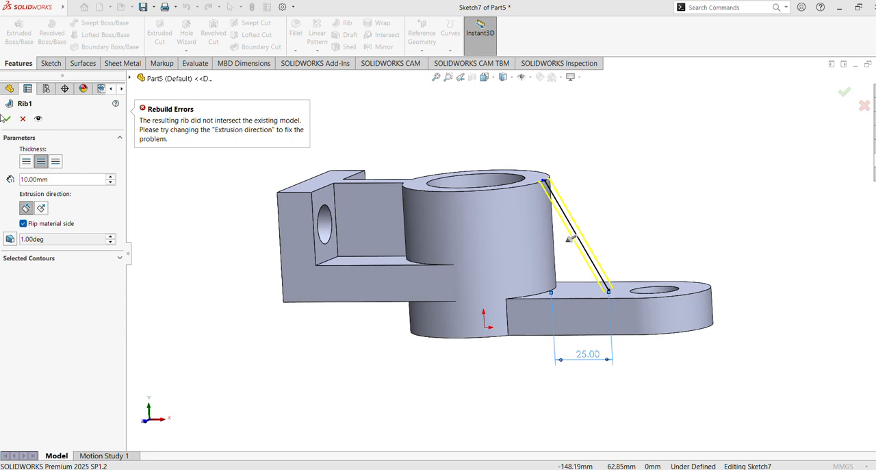
click(7, 121)
middle_drag(194, 141, 189, 181)
middle_drag(204, 157, 206, 143)
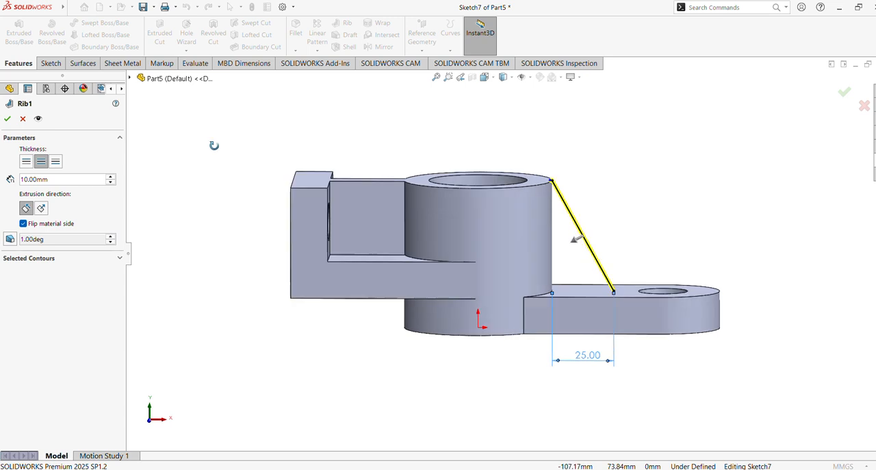
key(Return)
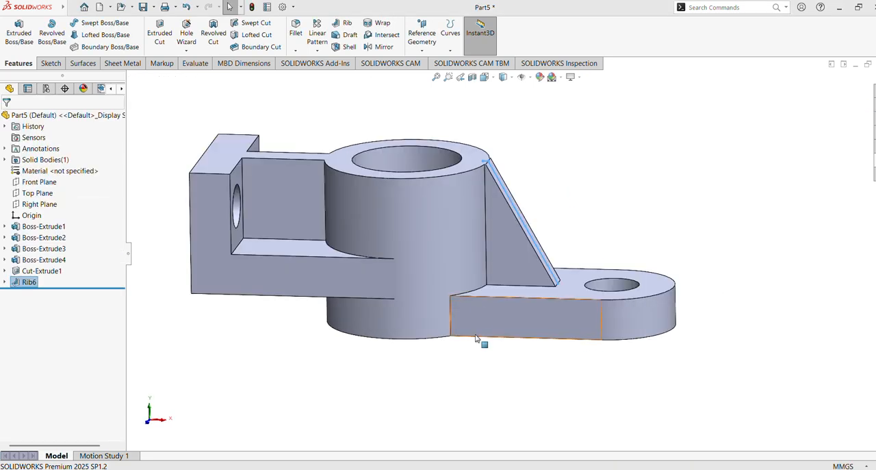
middle_drag(545, 412, 526, 422)
middle_drag(434, 339, 451, 375)
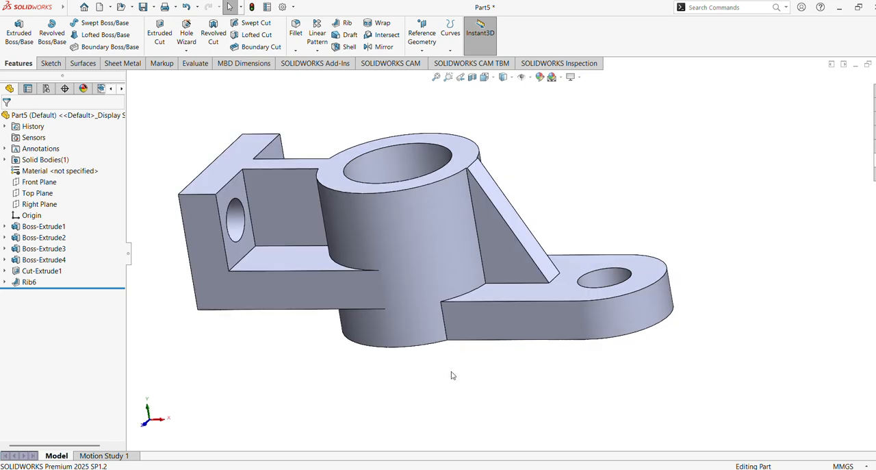
Step: Apply the burnished steel appearance from the Metal appearances to the whole part
click(873, 160)
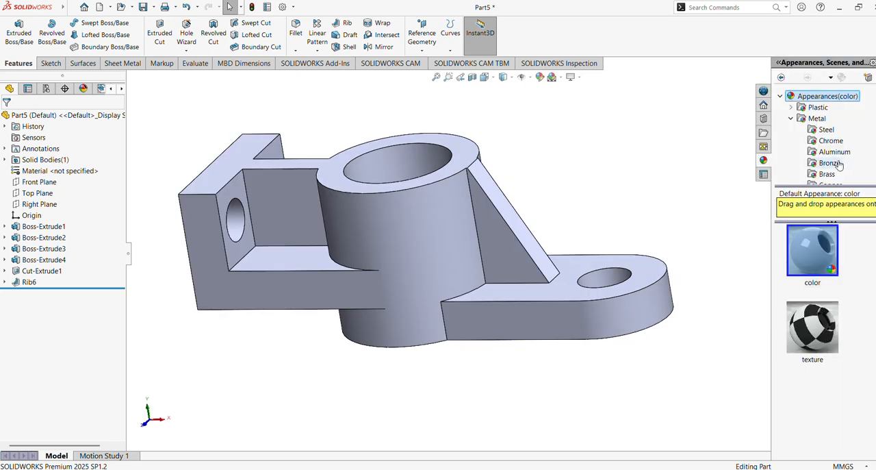
click(827, 131)
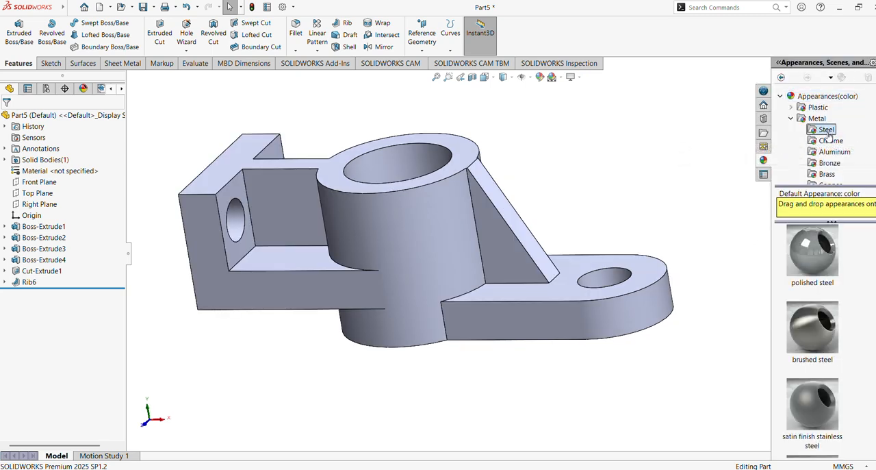
double_click(814, 259)
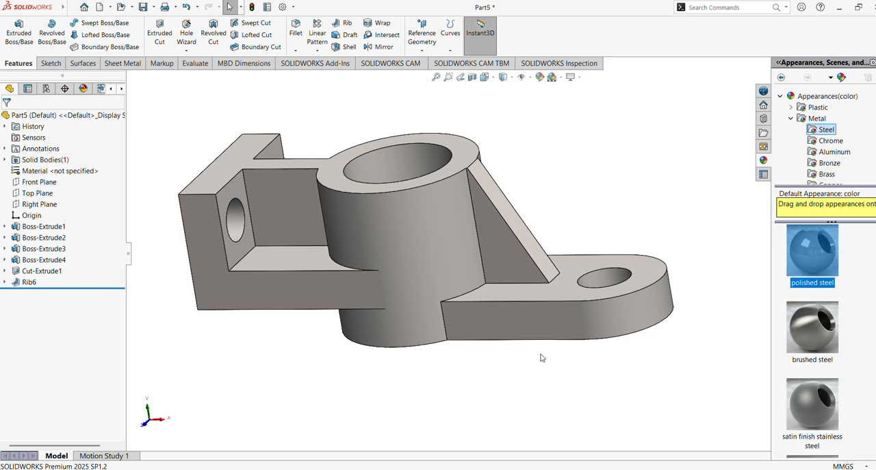
scroll(819, 350, down, 3)
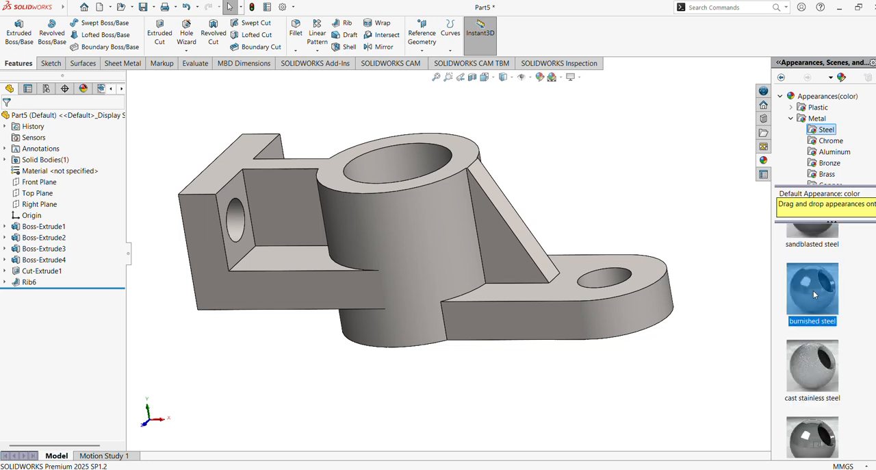
double_click(814, 293)
Step: Color the hole cut feature of the upright end plate orange
middle_drag(631, 382, 515, 365)
click(41, 272)
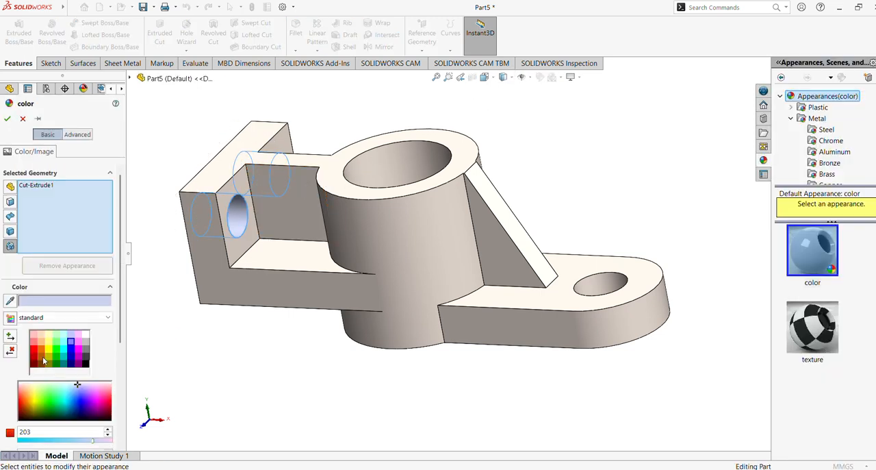
click(37, 353)
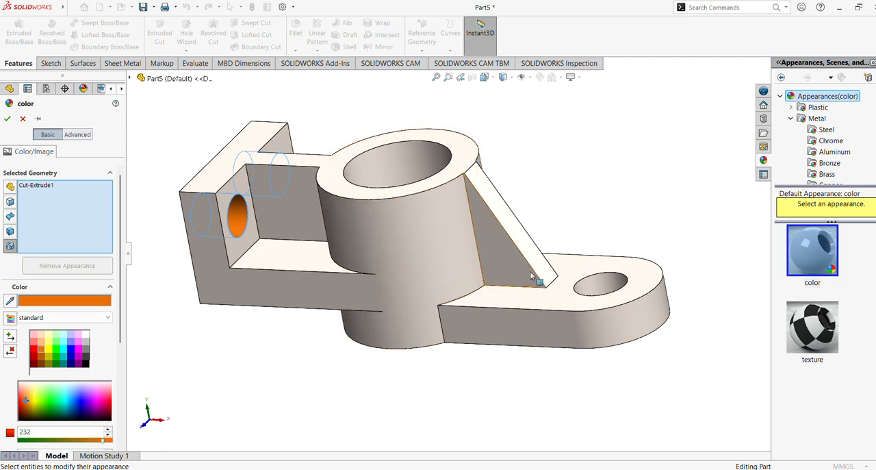
click(599, 292)
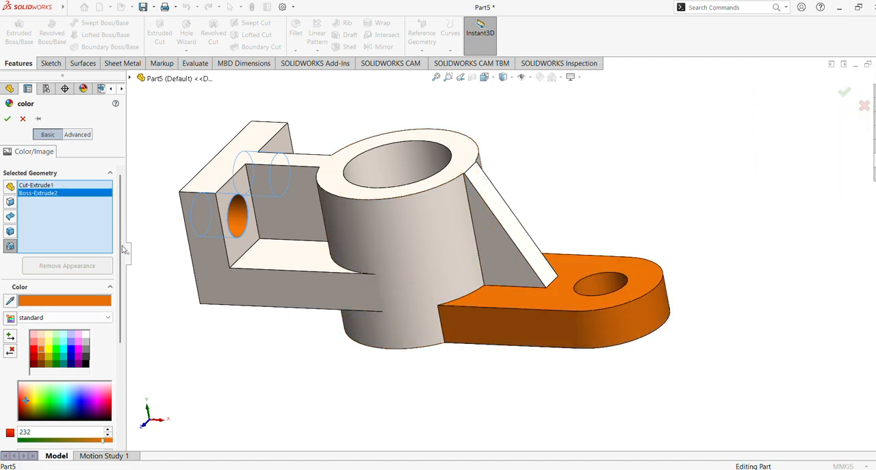
right_click(37, 198)
click(54, 215)
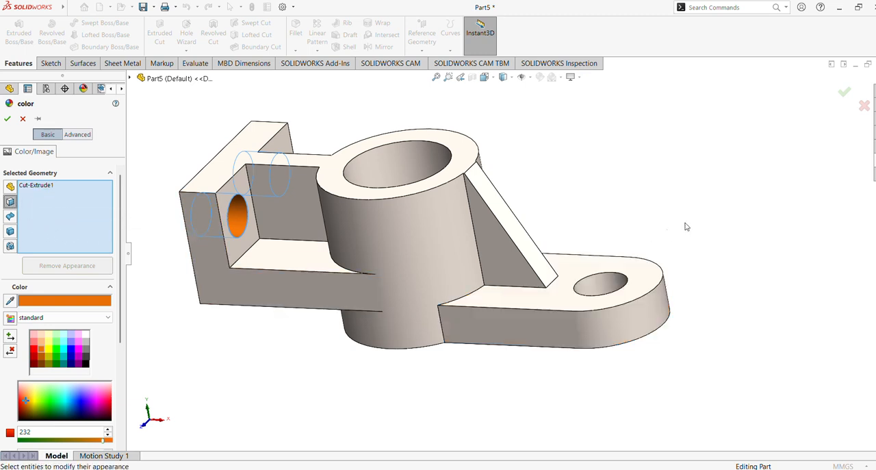
Step: Add the cylinder's bore face and the rounded arm's hole face to the orange color selection and apply it
scroll(723, 208, up, 3)
scroll(715, 199, down, 2)
middle_drag(714, 199, 674, 248)
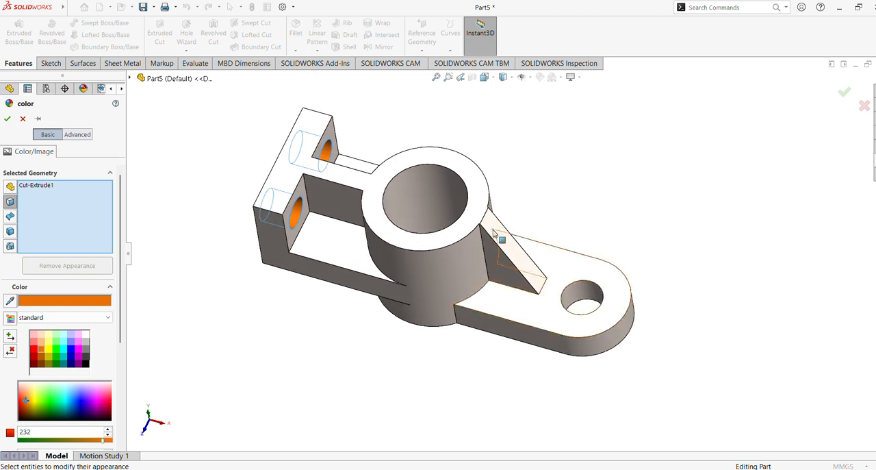
click(407, 187)
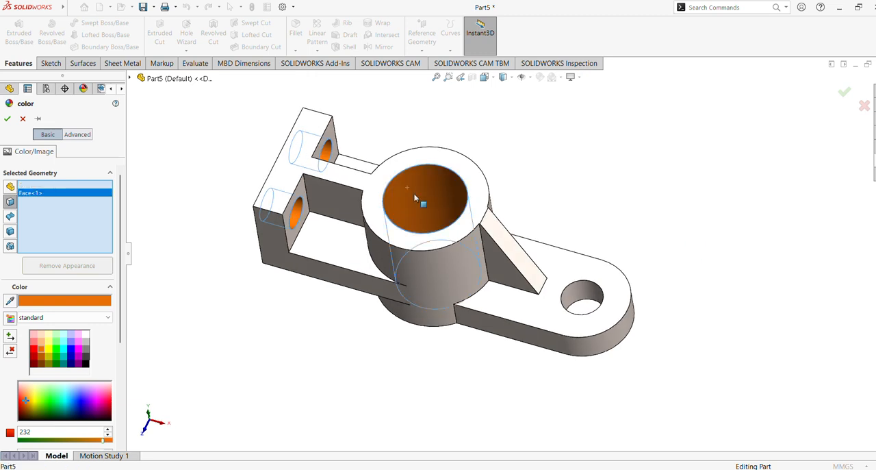
click(580, 285)
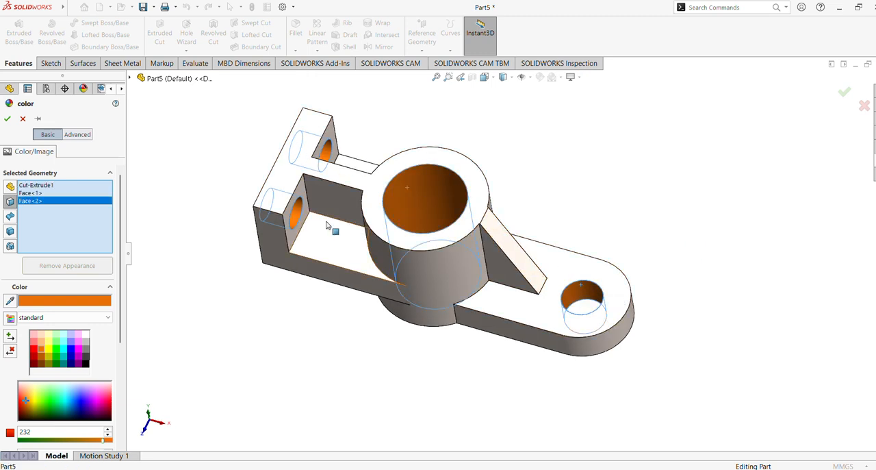
click(6, 119)
Step: Color the upright plate's two inner faces around the holes light blue-violet
middle_drag(354, 253, 342, 173)
click(305, 192)
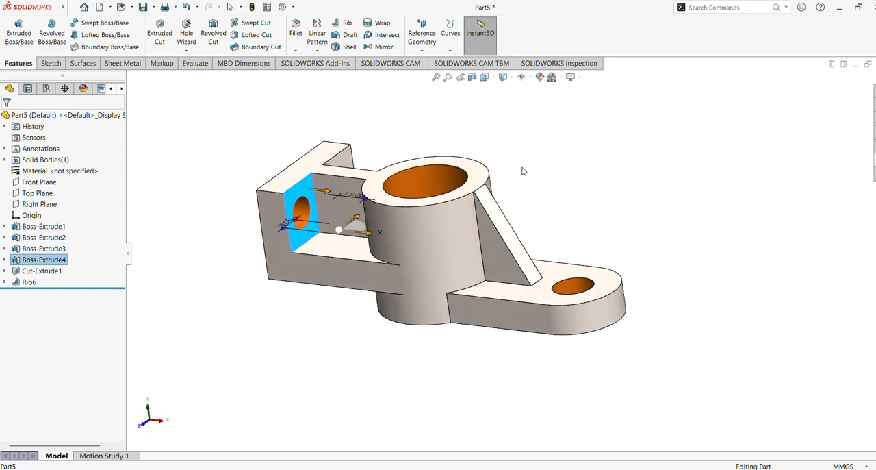
middle_drag(524, 169, 390, 137)
ctrl+click(382, 128)
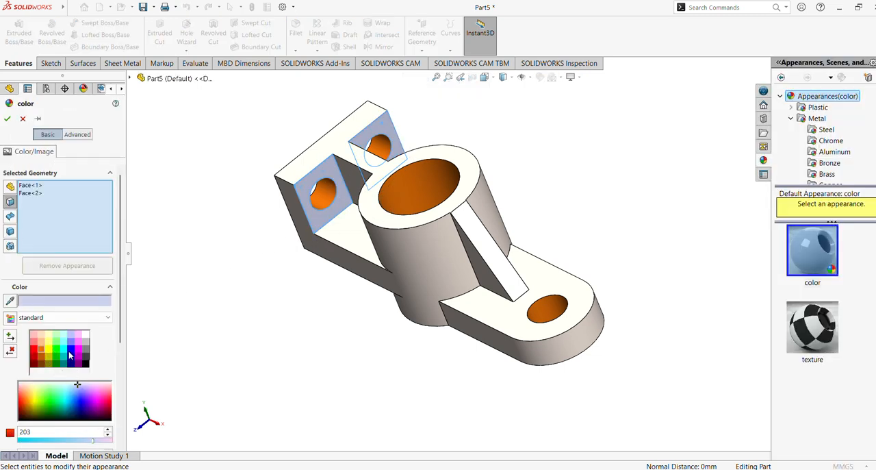
click(71, 346)
middle_drag(227, 332, 341, 307)
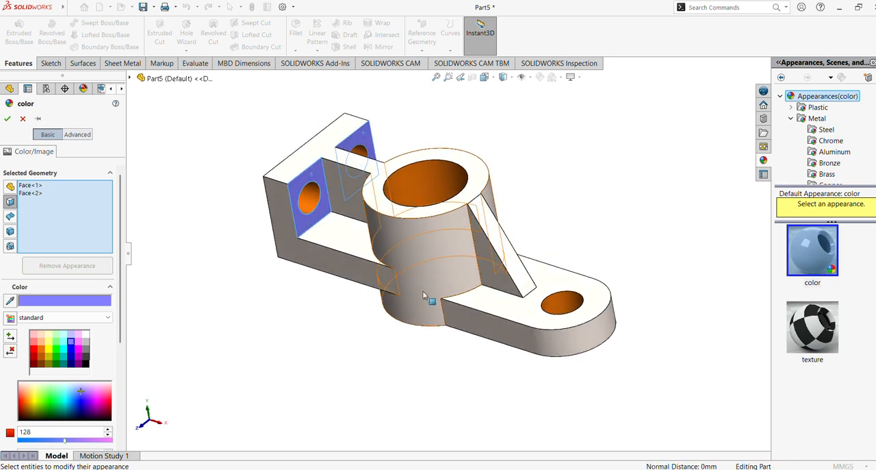
Step: Add both triangular side faces of the rib to the blue-violet color selection and apply it
click(495, 272)
middle_drag(570, 217, 473, 275)
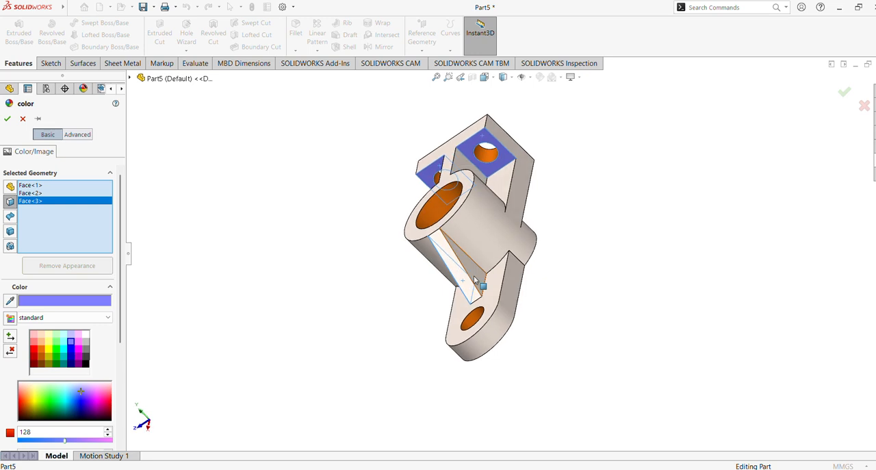
click(473, 275)
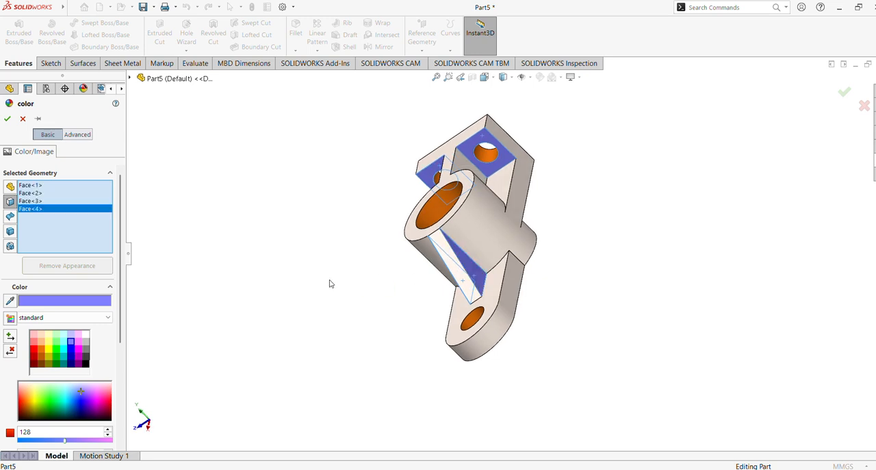
click(6, 119)
Step: Color the cylinder's outer face light cyan
middle_drag(283, 256, 483, 239)
click(483, 239)
middle_drag(519, 327, 498, 412)
click(539, 76)
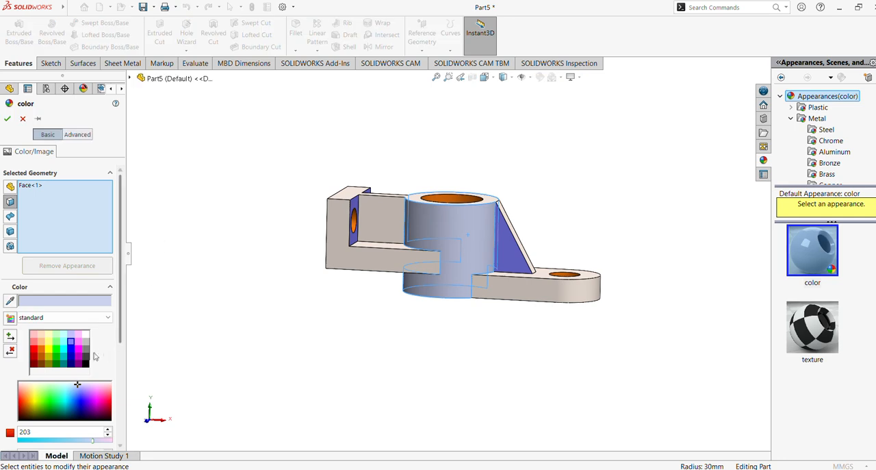
click(63, 342)
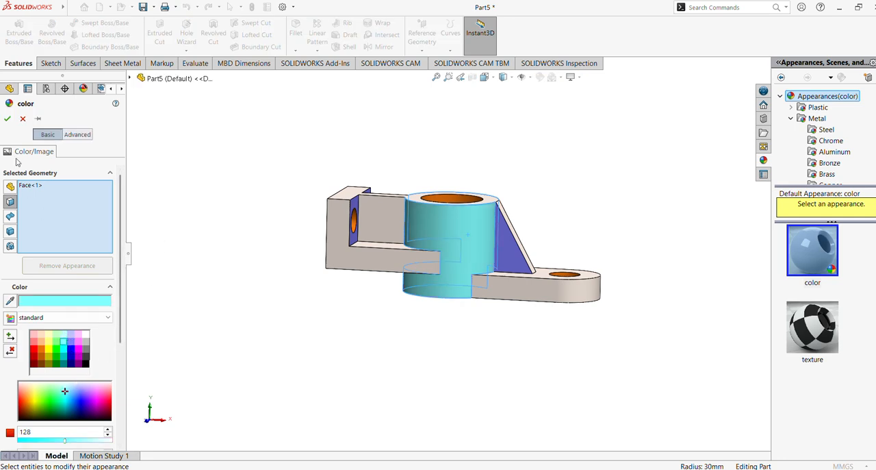
click(7, 119)
Step: Select the side faces of the L-shaped plate and the rounded arm on both sides of the bracket for color editing
scroll(289, 254, down, 3)
middle_drag(292, 240, 307, 279)
click(302, 280)
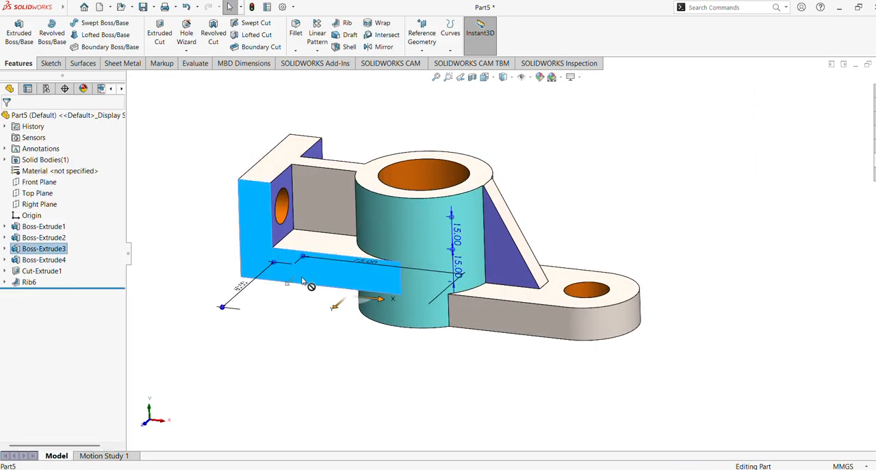
ctrl+click(560, 331)
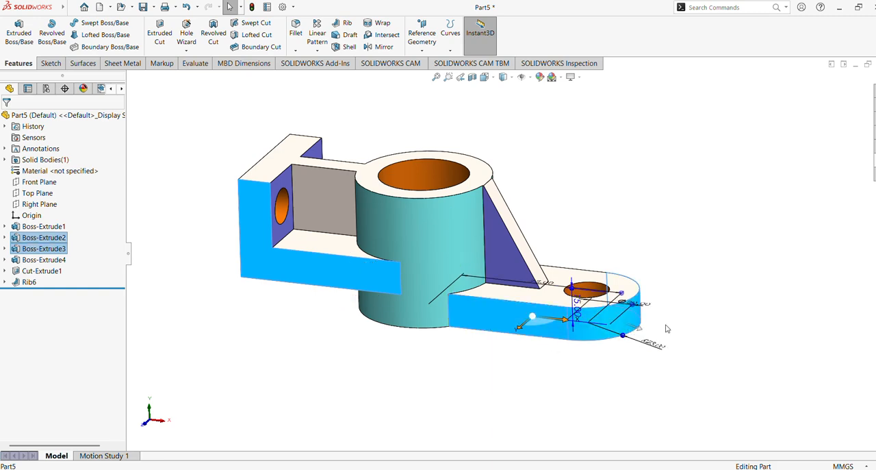
middle_drag(644, 235, 494, 288)
ctrl+click(480, 295)
middle_drag(589, 235, 585, 248)
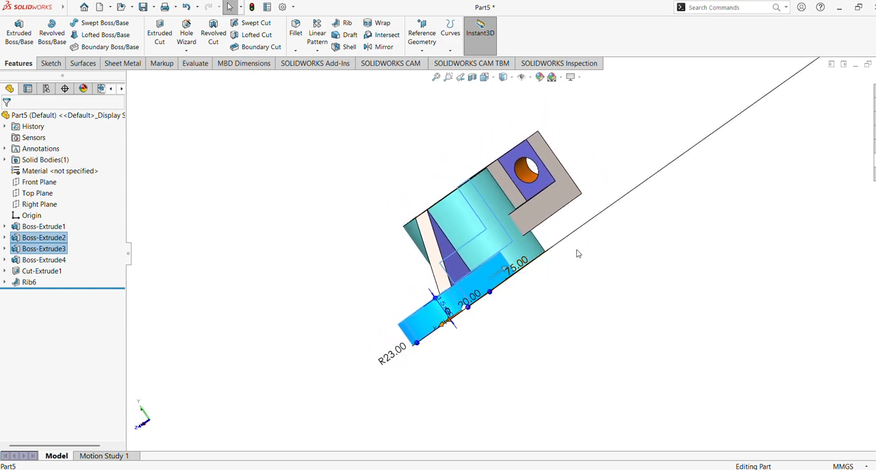
middle_drag(550, 273, 565, 288)
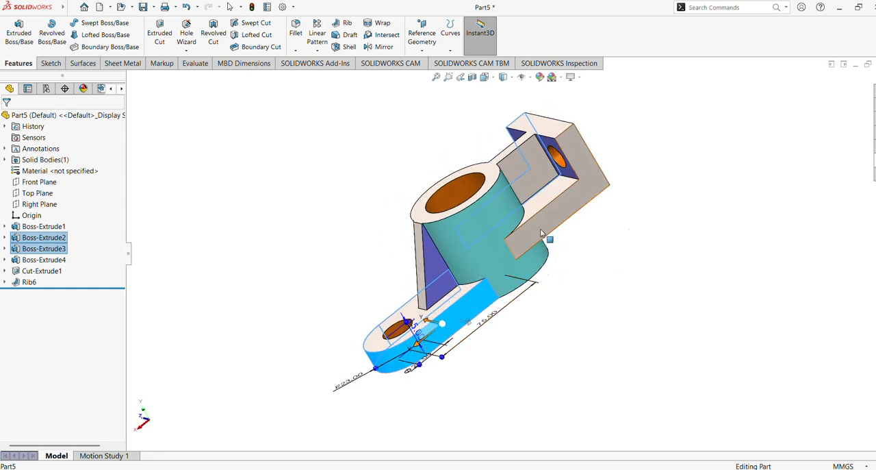
middle_drag(540, 231, 436, 320)
key(ctrl+1)
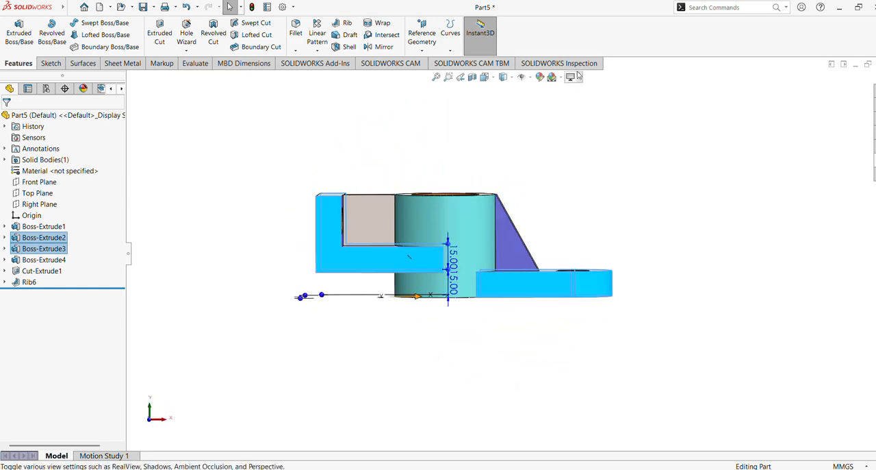
click(540, 77)
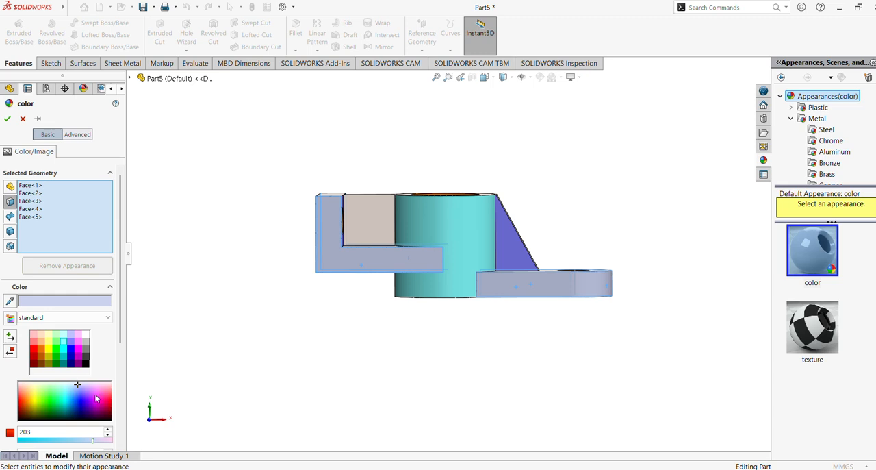
Step: Color the selected side faces light pink-violet with RGB 250, 194, 255 and apply it
click(79, 343)
scroll(100, 327, down, 3)
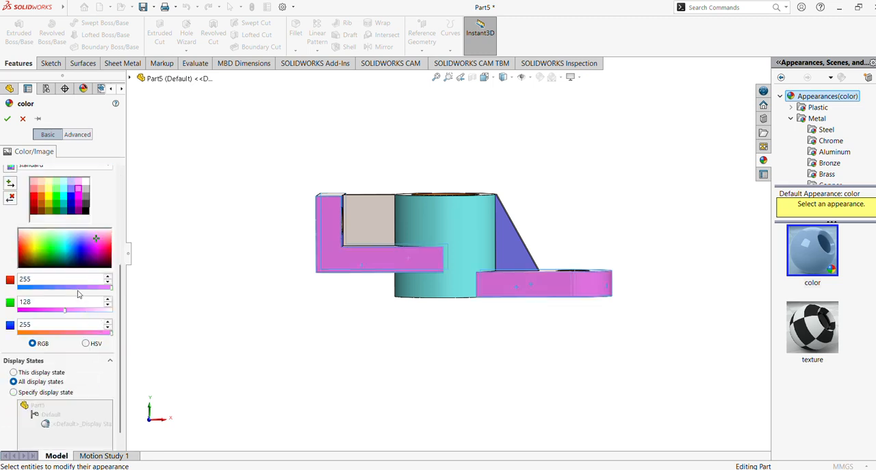
drag(77, 292, 80, 291)
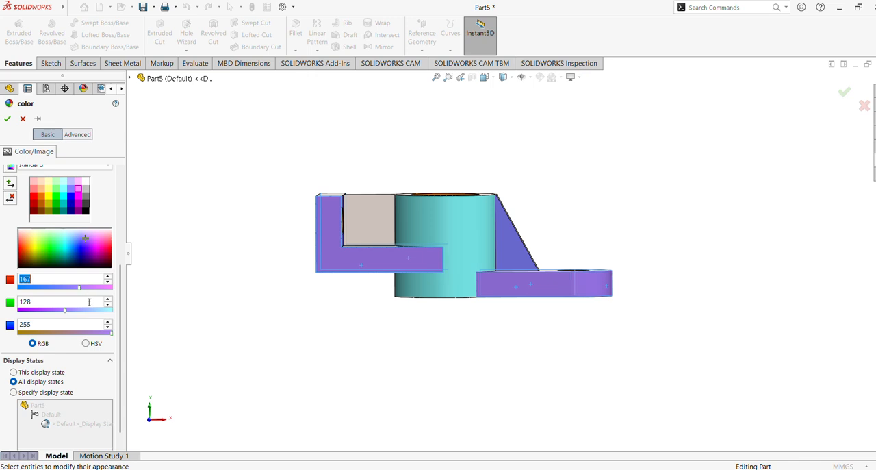
click(89, 310)
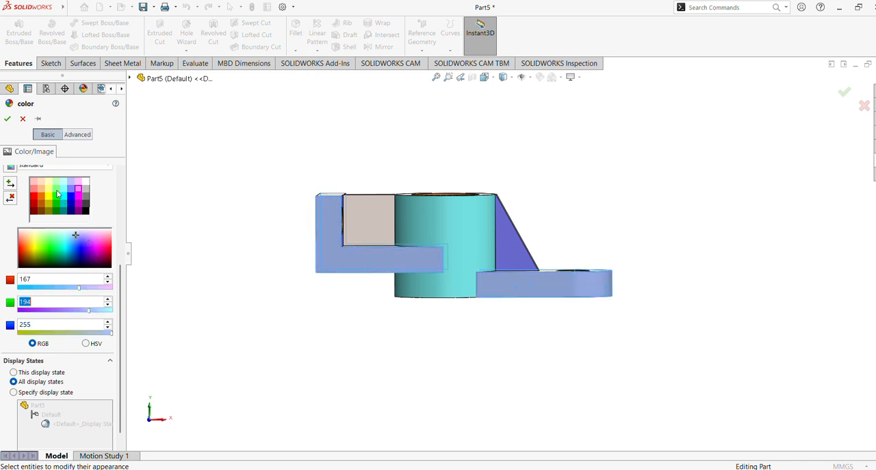
click(96, 238)
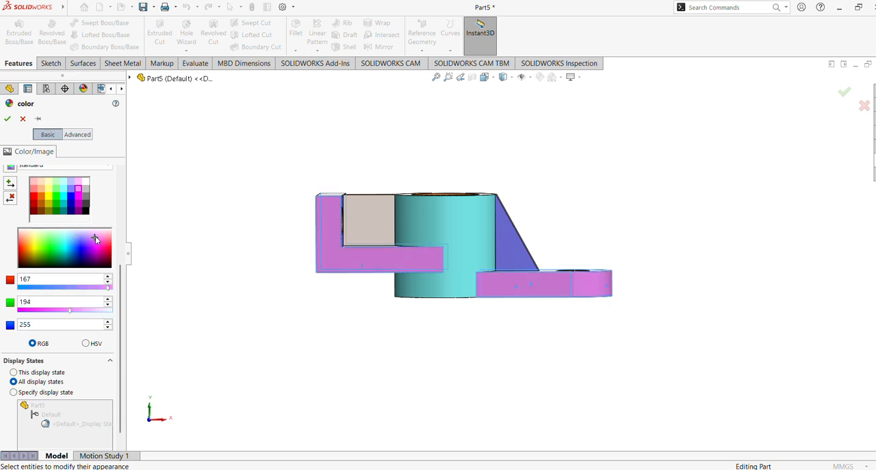
click(89, 310)
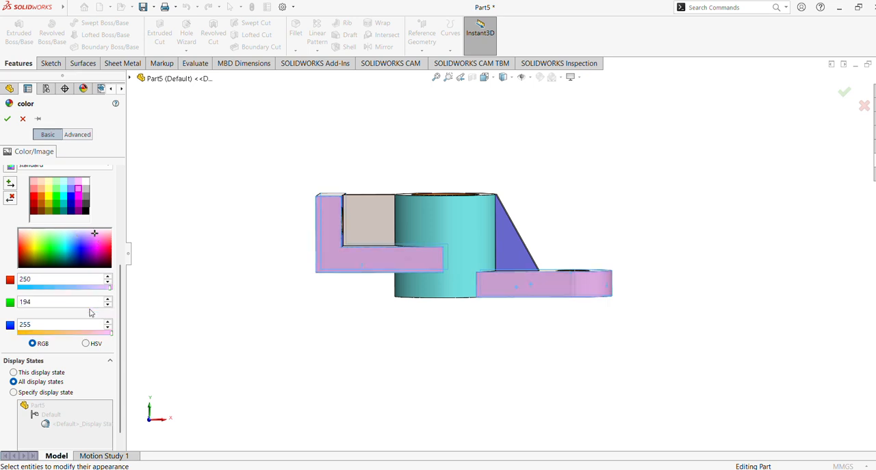
click(7, 119)
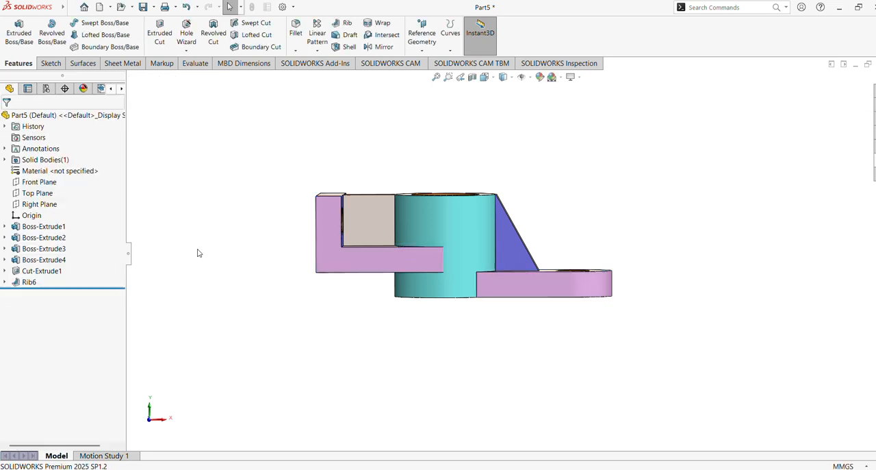
Step: Color the shared top face of the cylinder, web and upright plate and the rib's sloped face bright green
key(ctrl+7)
middle_drag(473, 368, 463, 448)
click(334, 229)
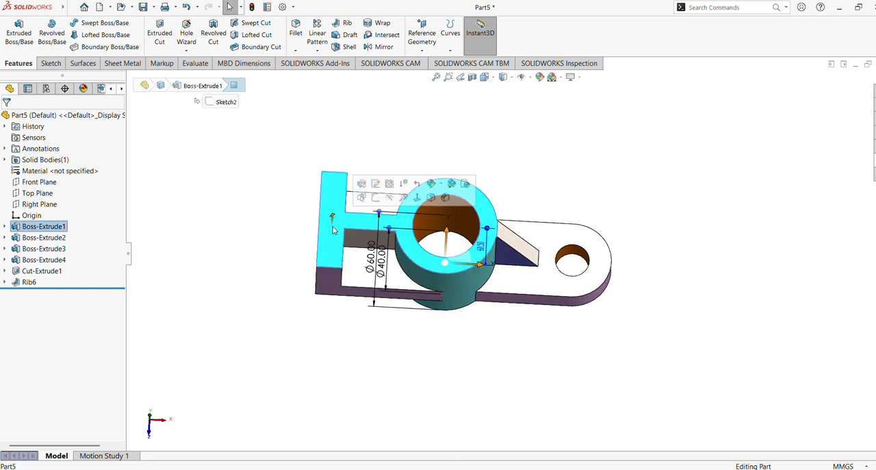
ctrl+click(510, 240)
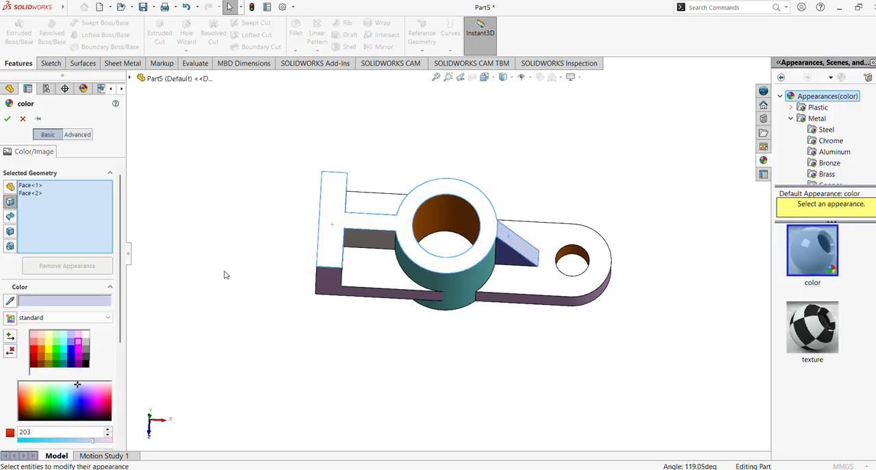
click(57, 352)
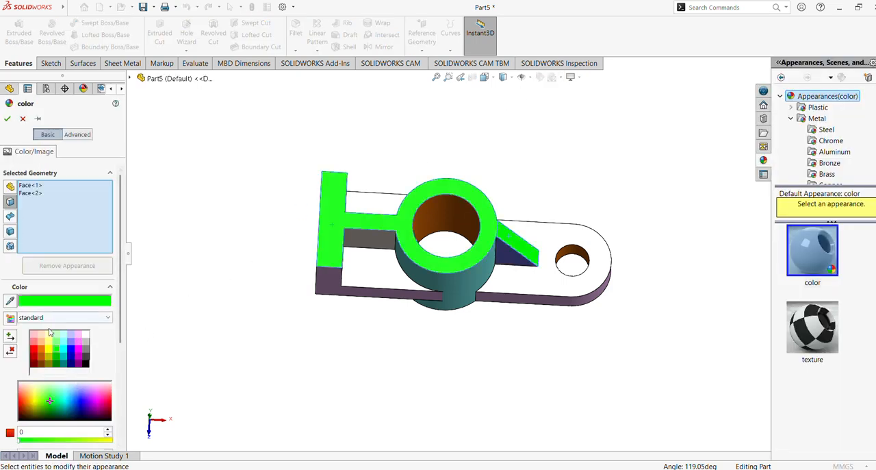
click(7, 119)
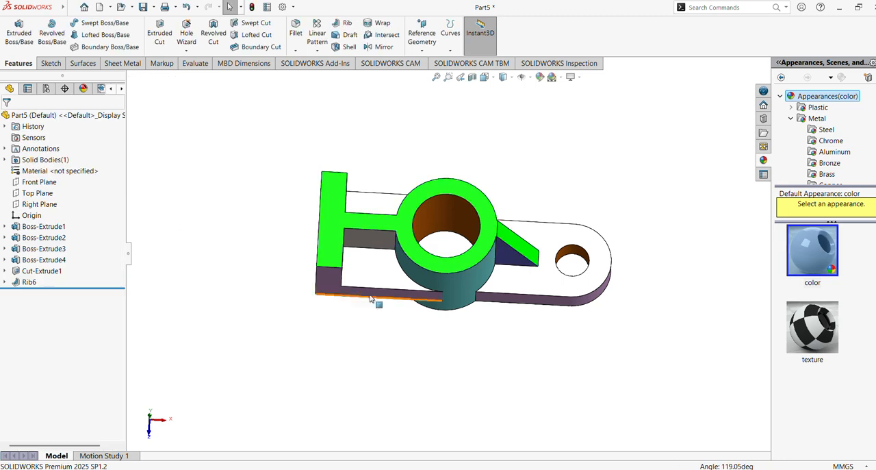
Step: Color the upward faces of the plate's base and the rounded arm, plus the upright plate's outer two-hole face, light orange
click(377, 276)
click(364, 201)
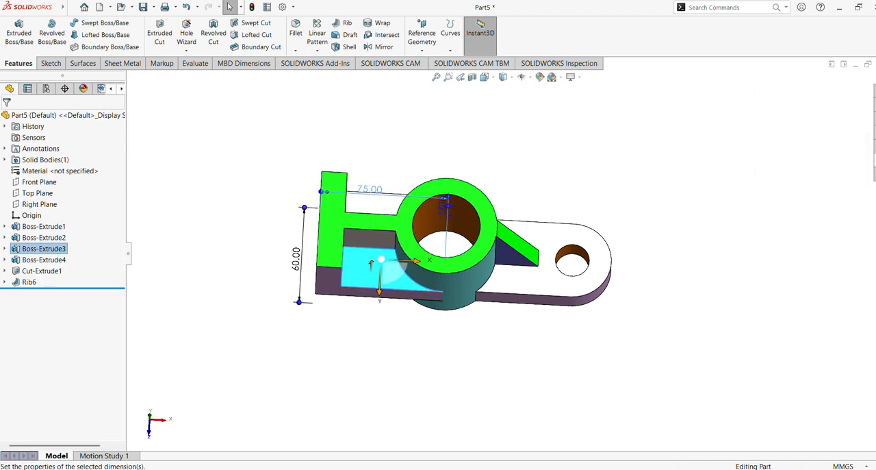
click(258, 166)
middle_drag(284, 177, 380, 241)
click(377, 218)
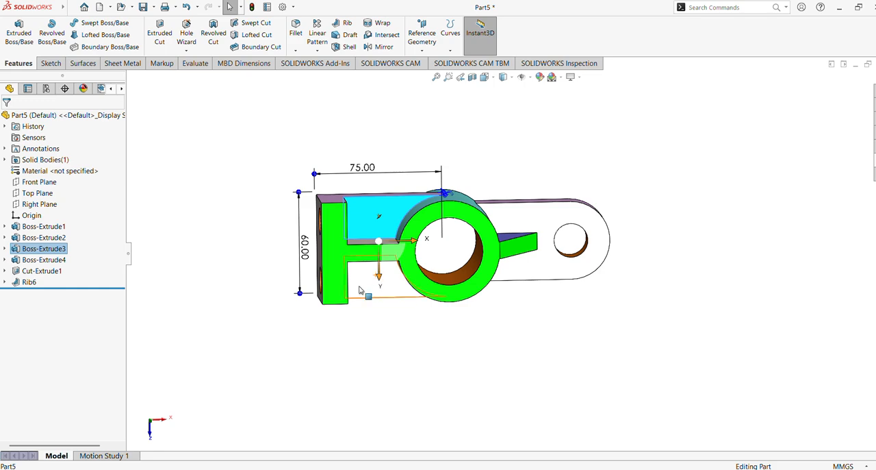
ctrl+click(550, 223)
middle_drag(504, 309, 458, 83)
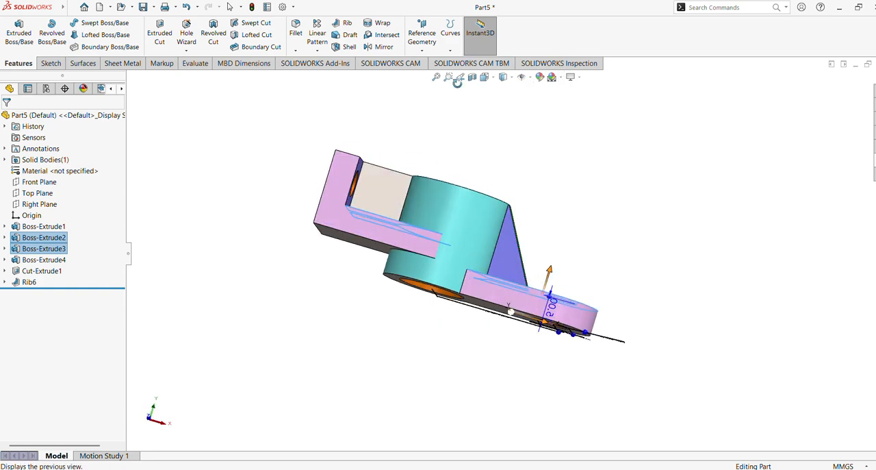
click(458, 79)
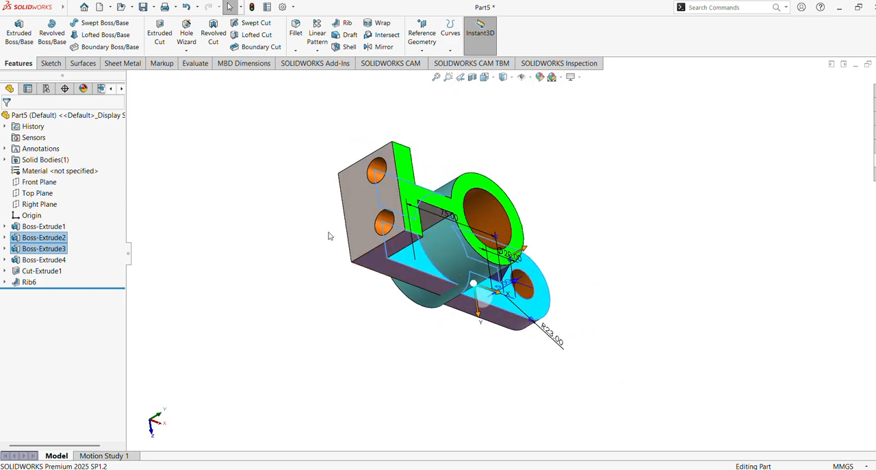
click(356, 219)
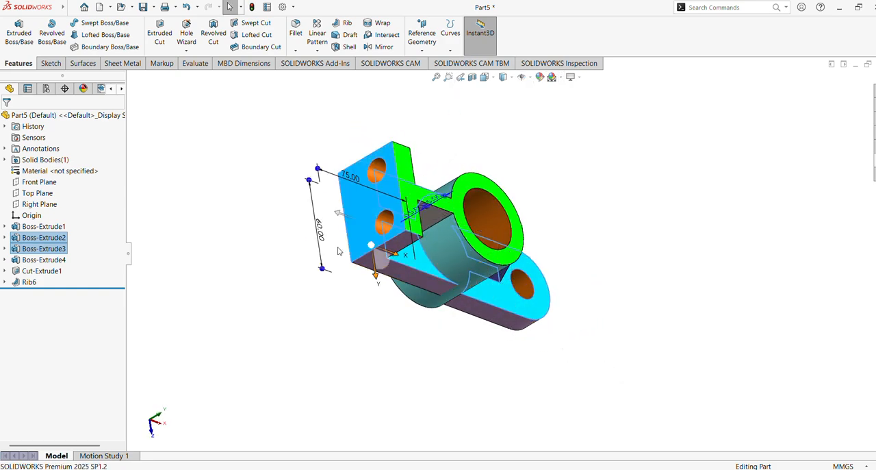
click(540, 77)
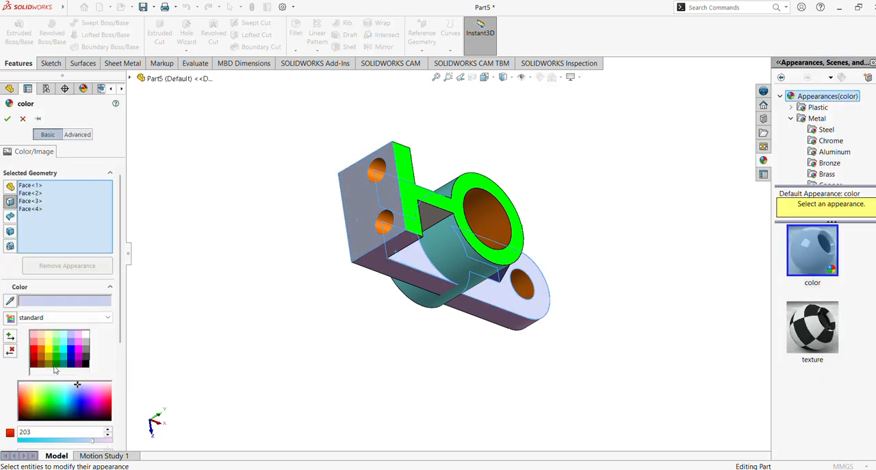
click(41, 345)
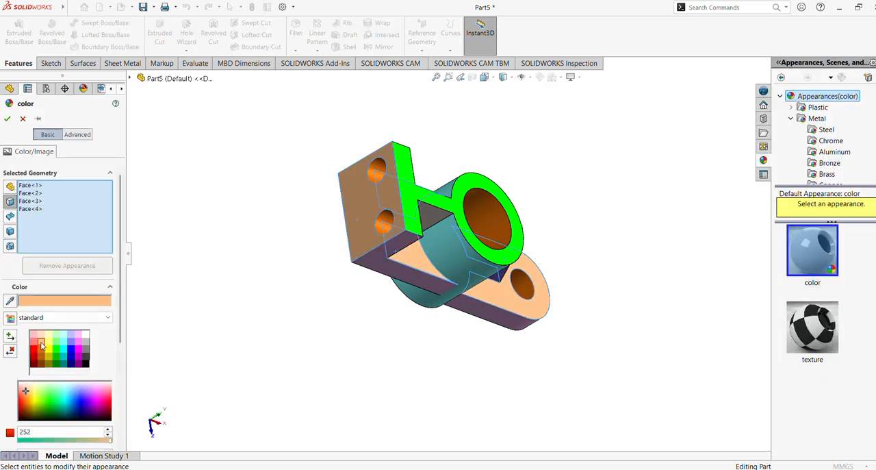
click(8, 120)
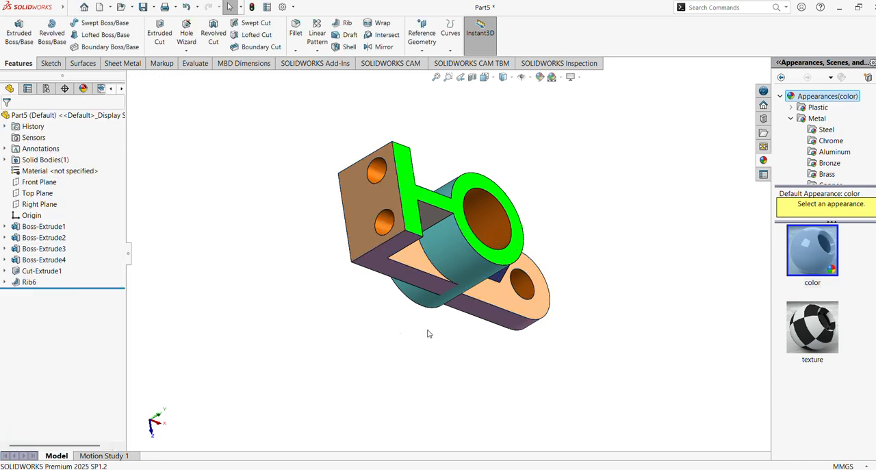
Step: Color both side faces of the web between the cylinder and the upright plate light yellow
click(485, 77)
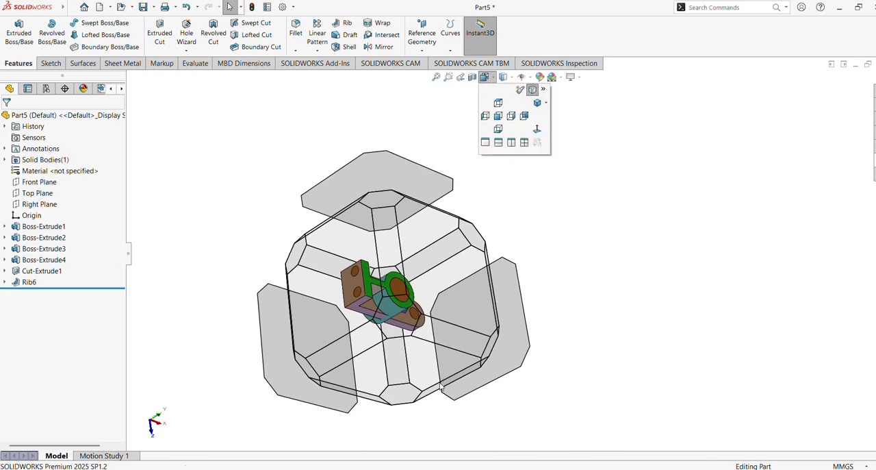
click(420, 382)
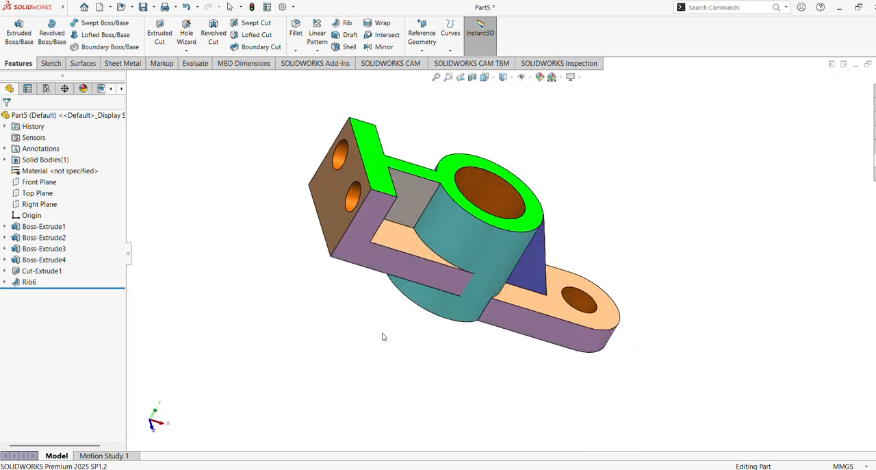
click(484, 77)
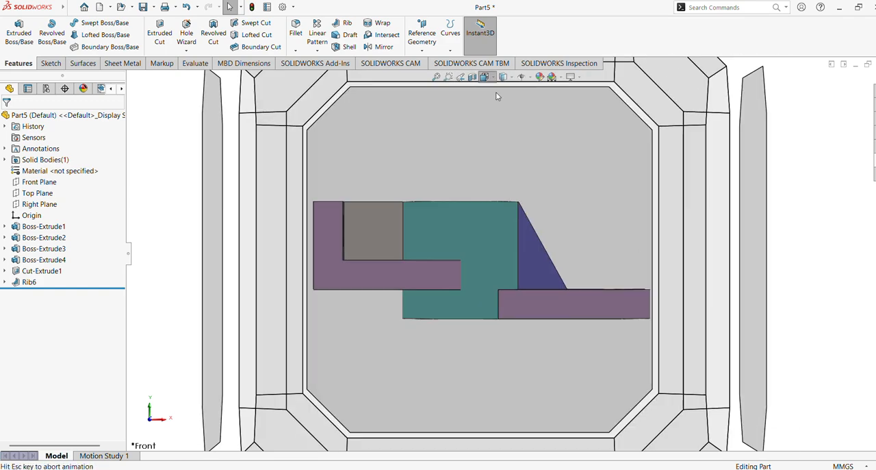
click(422, 313)
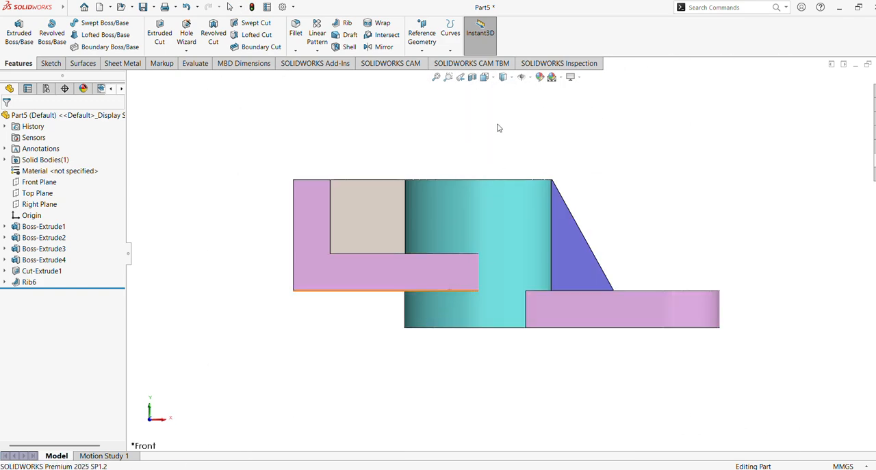
click(485, 76)
middle_drag(585, 307, 319, 308)
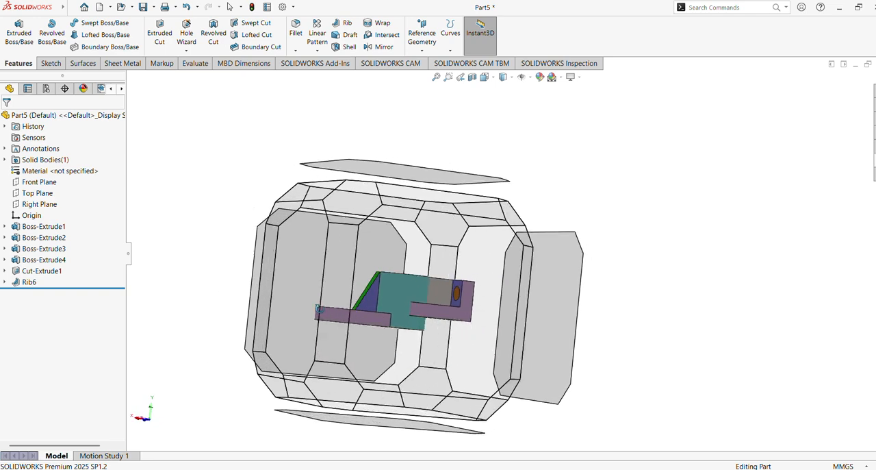
click(489, 283)
middle_drag(565, 156, 629, 218)
click(634, 217)
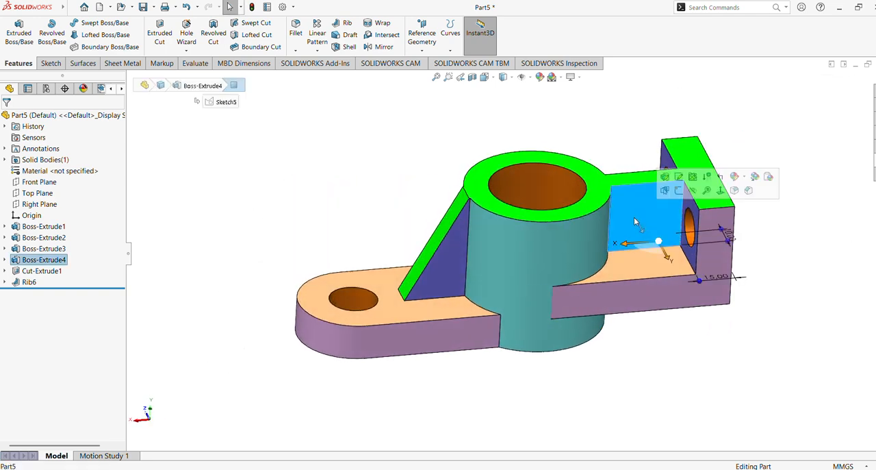
middle_drag(464, 152, 504, 330)
ctrl+click(633, 167)
middle_drag(622, 300, 479, 330)
click(540, 76)
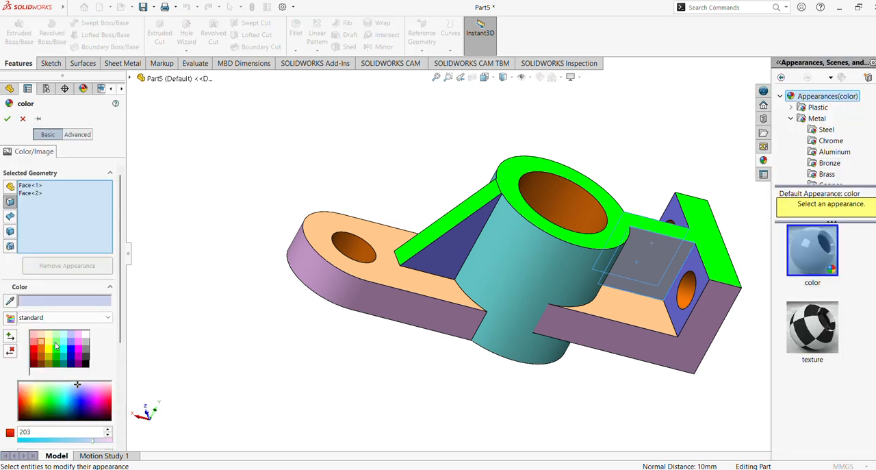
click(49, 340)
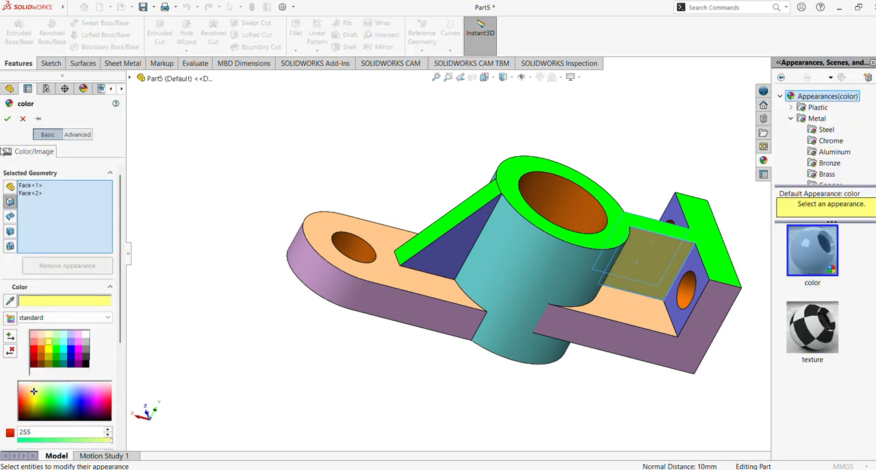
click(7, 120)
Step: Examine the fully colored bracket from the rear, above and the front
click(484, 78)
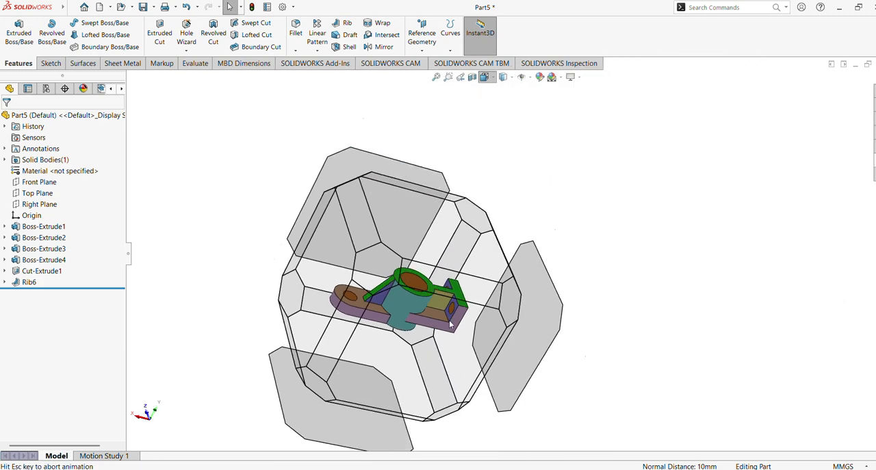
click(432, 338)
key(Down)
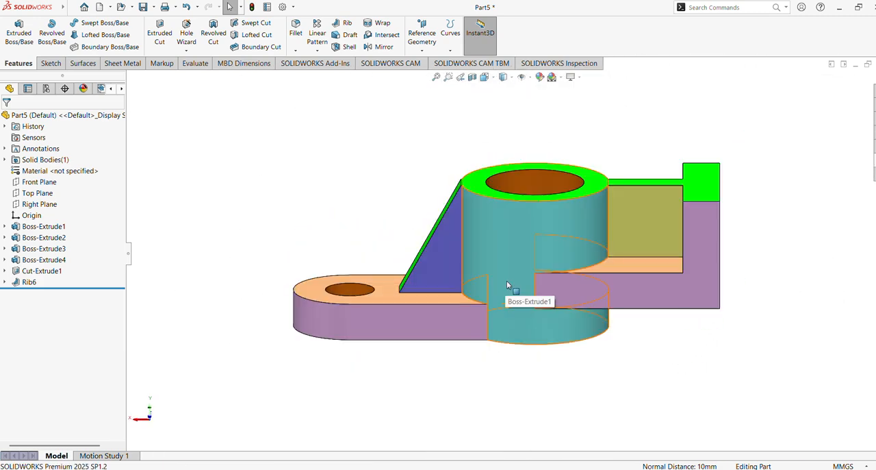
key(Right)
key(Down)
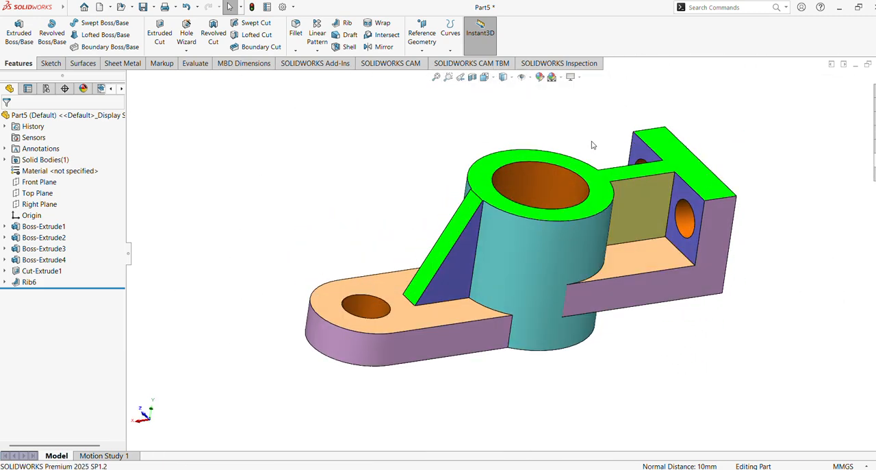
key(Down)
key(Right)
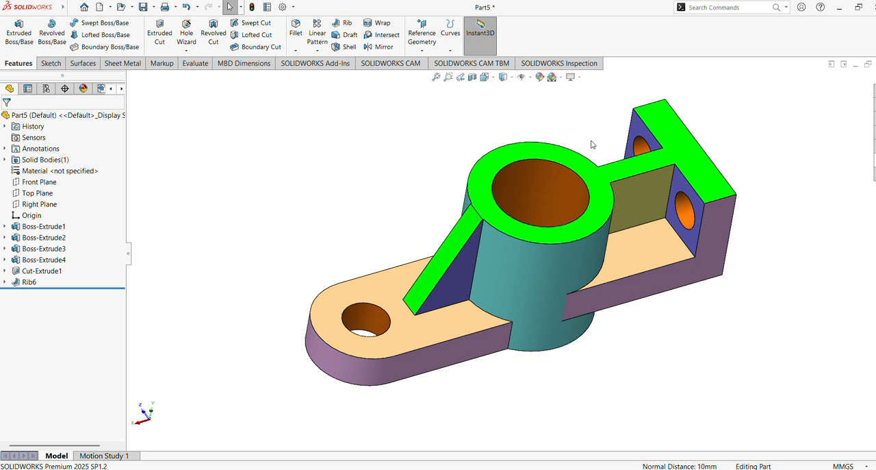
scroll(593, 144, up, 1)
scroll(593, 145, down, 2)
middle_drag(539, 219, 577, 154)
middle_drag(652, 222, 302, 394)
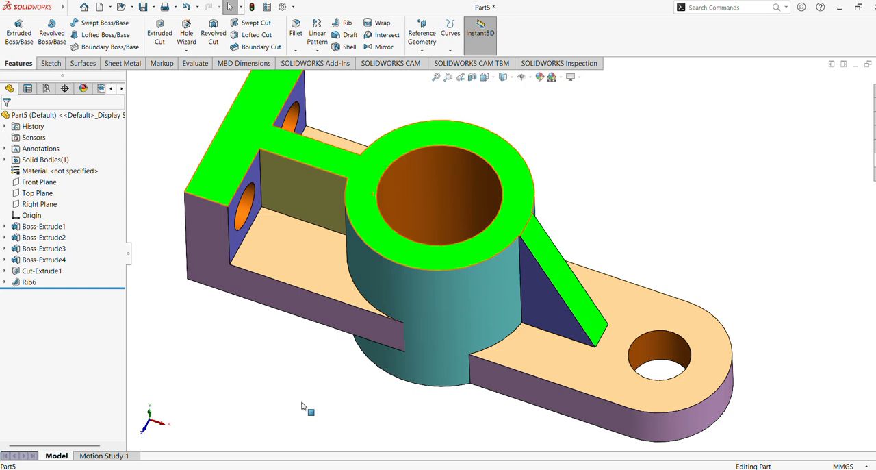
scroll(336, 349, up, 2)
middle_drag(344, 354, 330, 338)
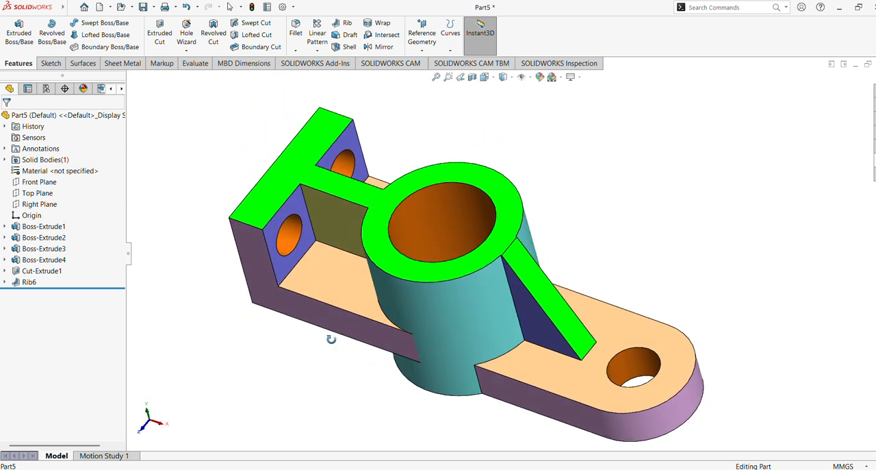